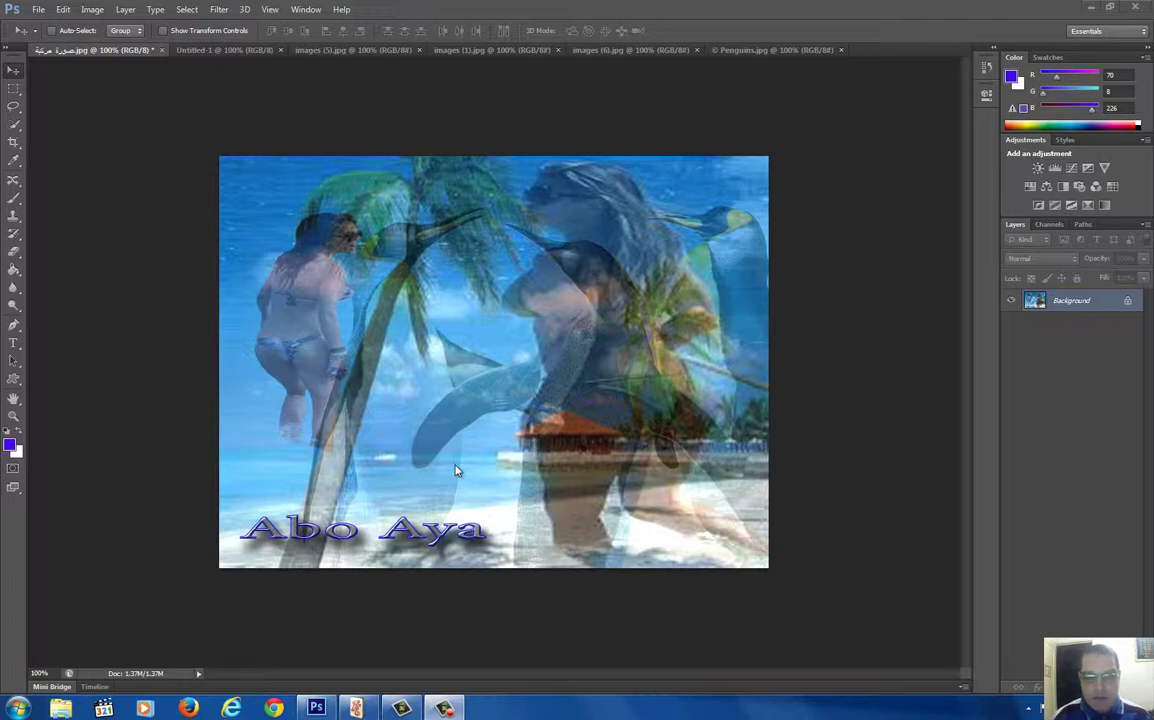
Bring the images (1).jpg beach photo to the front and select its entire canvas
click(216, 50)
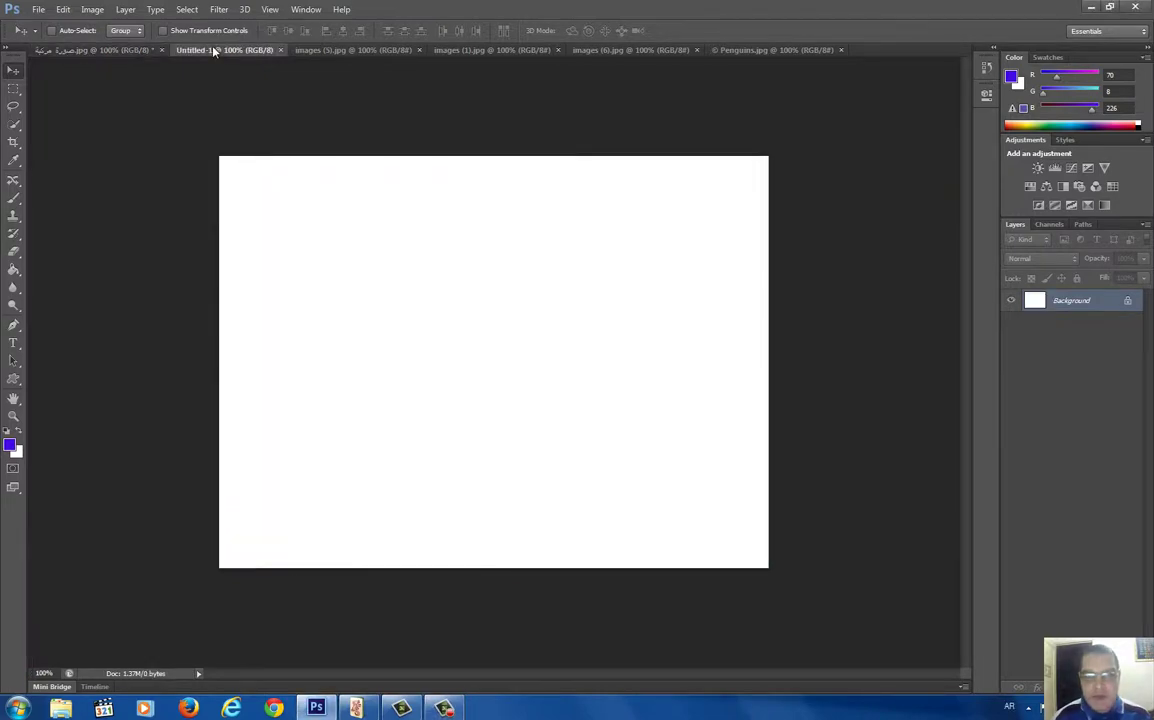
click(39, 10)
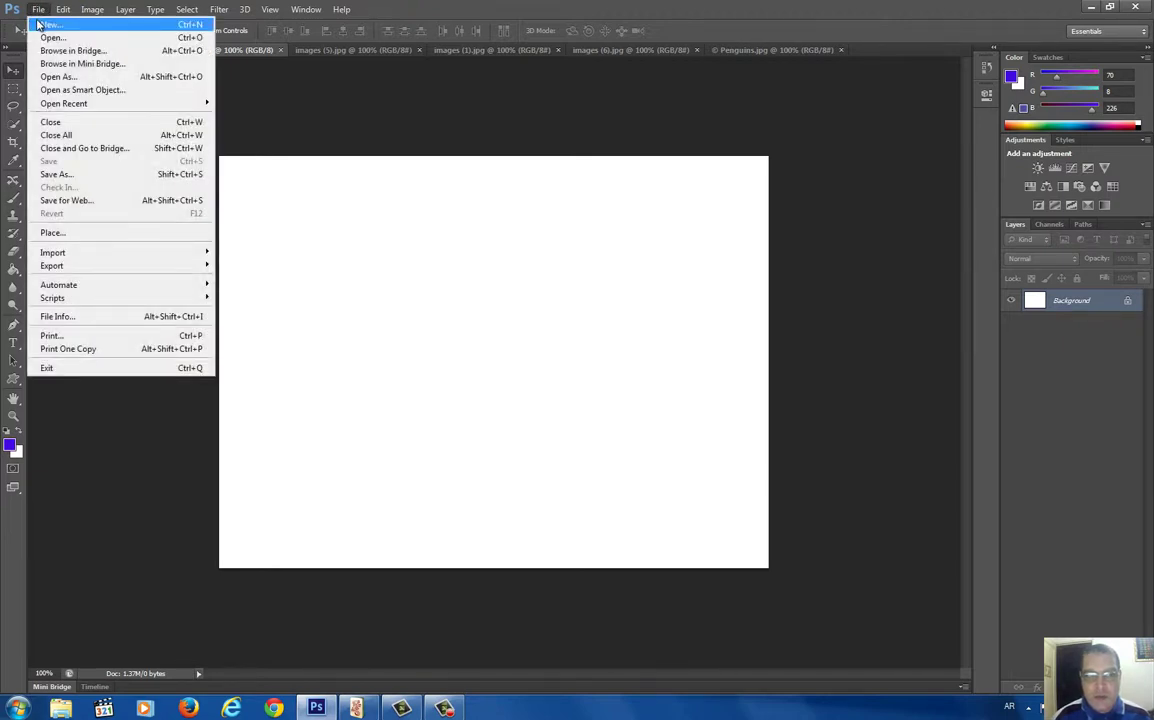
mouse_move(64, 103)
click(437, 7)
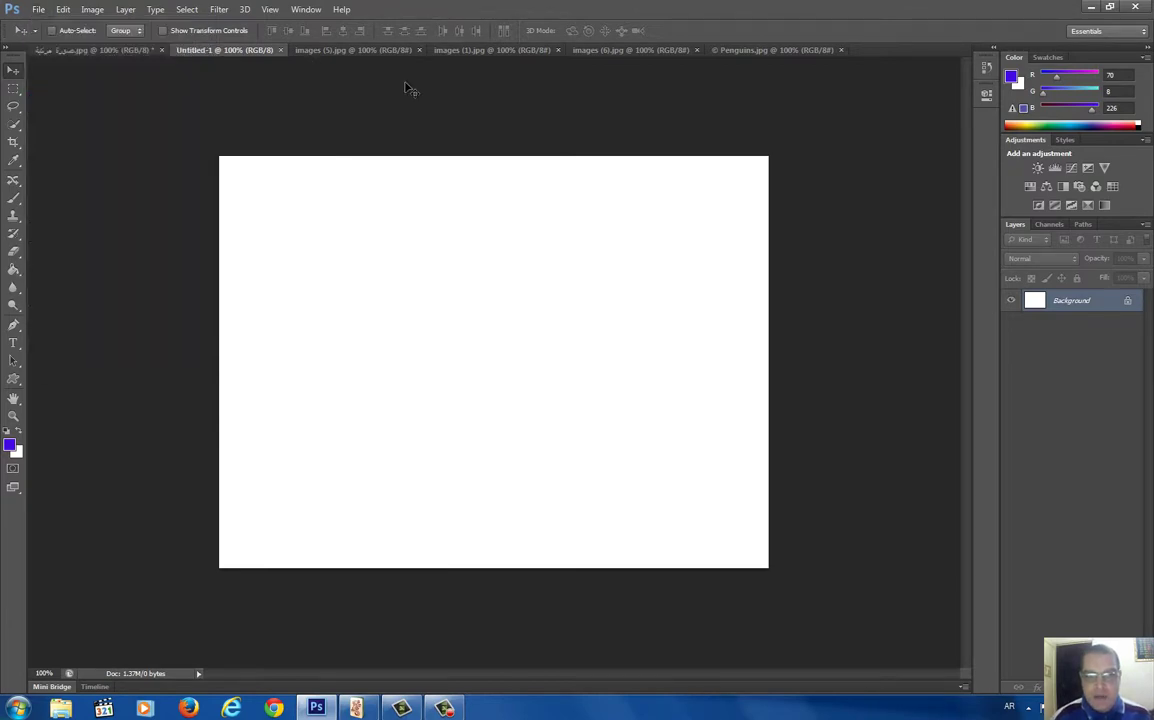
click(359, 50)
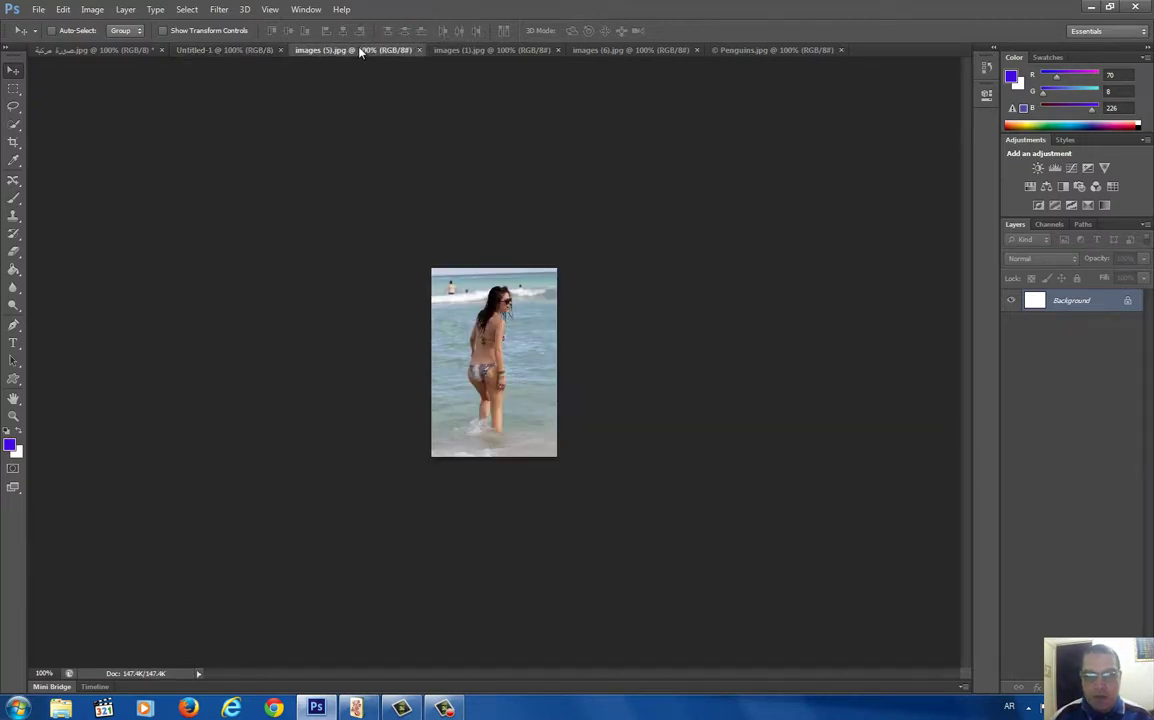
click(487, 50)
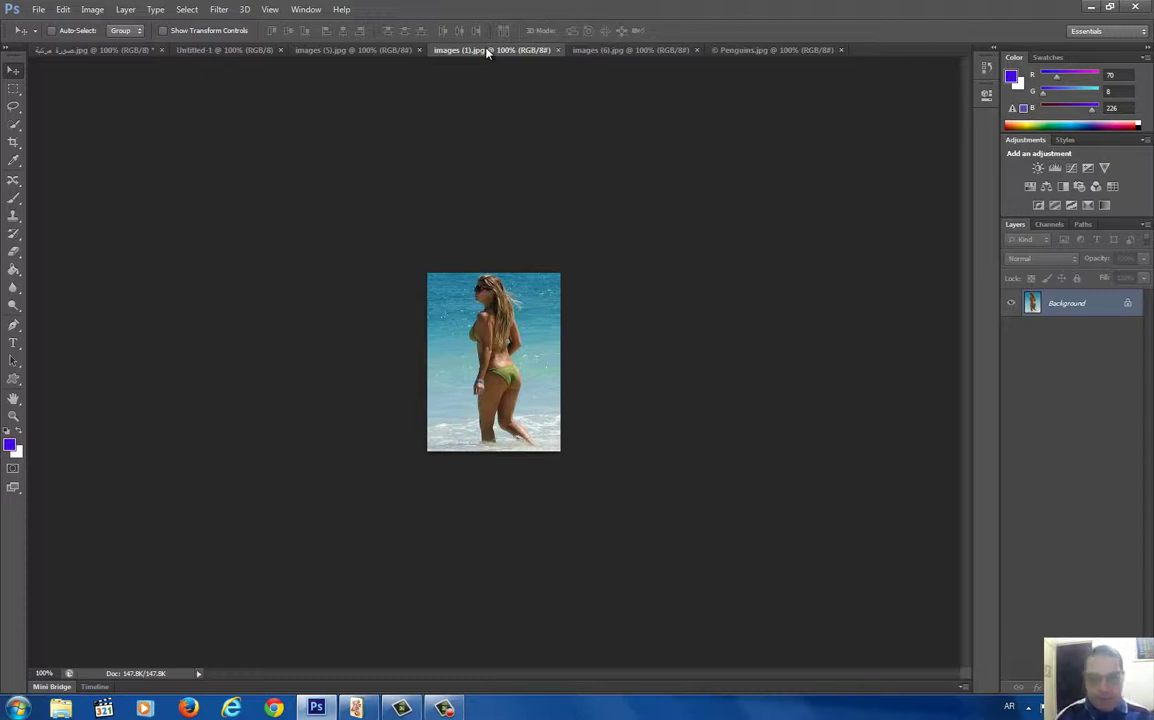
key(ctrl+a)
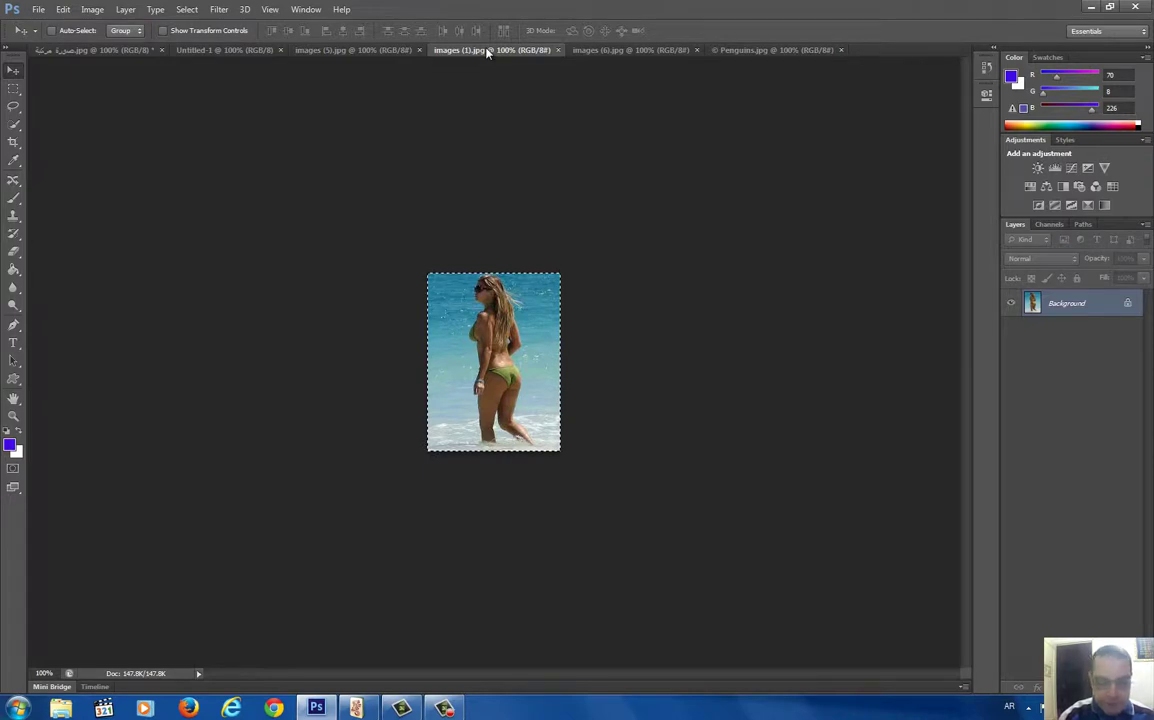
Add a new layer in Untitled-1 and paste the beach photo onto it
click(231, 50)
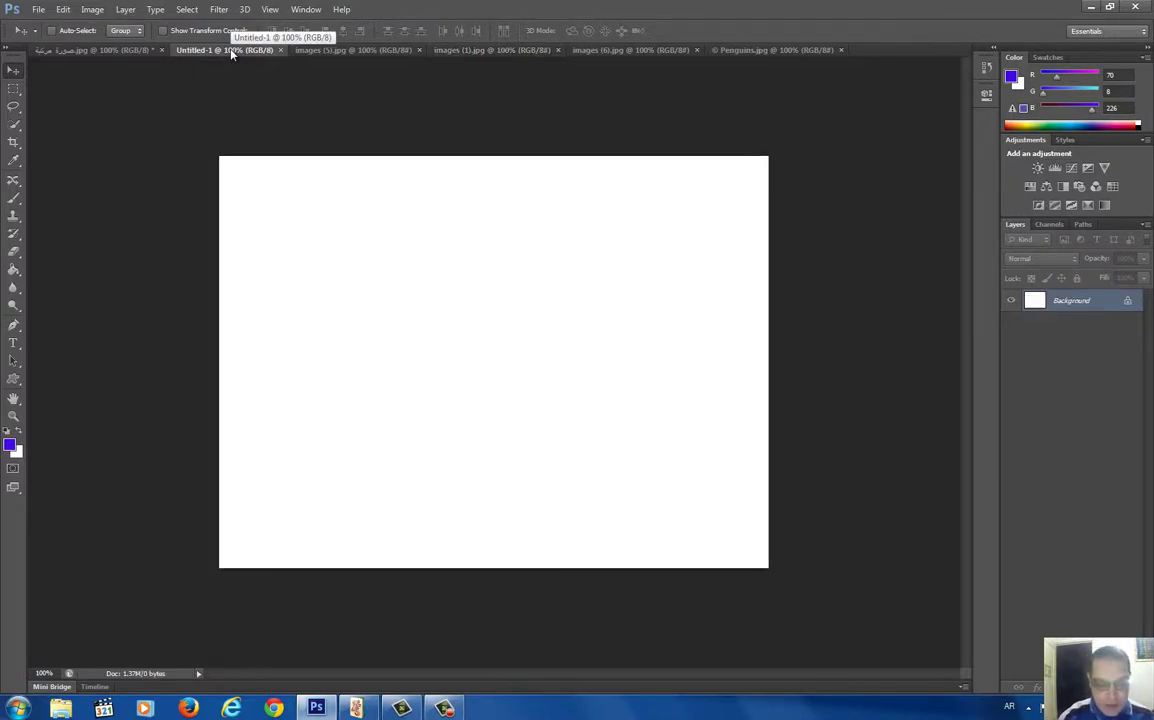
key(ctrl+shift+alt+n)
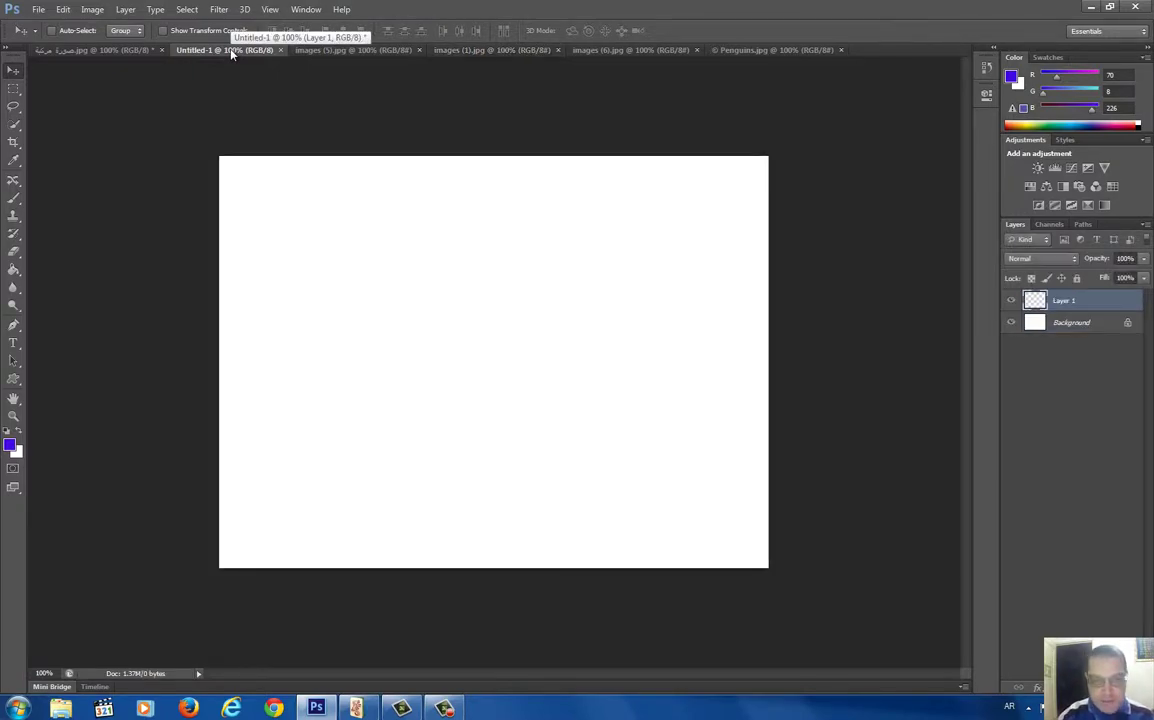
key(ctrl+v)
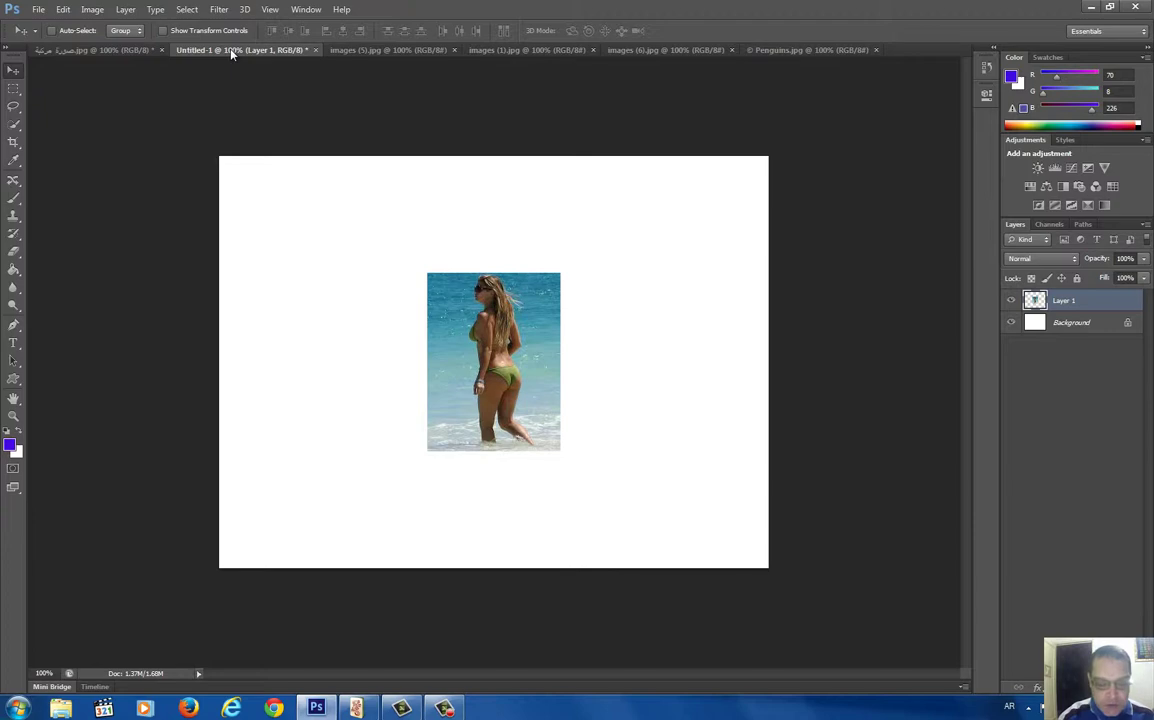
Stretch the pasted beach photo to all four canvas edges and commit the transform
key(ctrl+t)
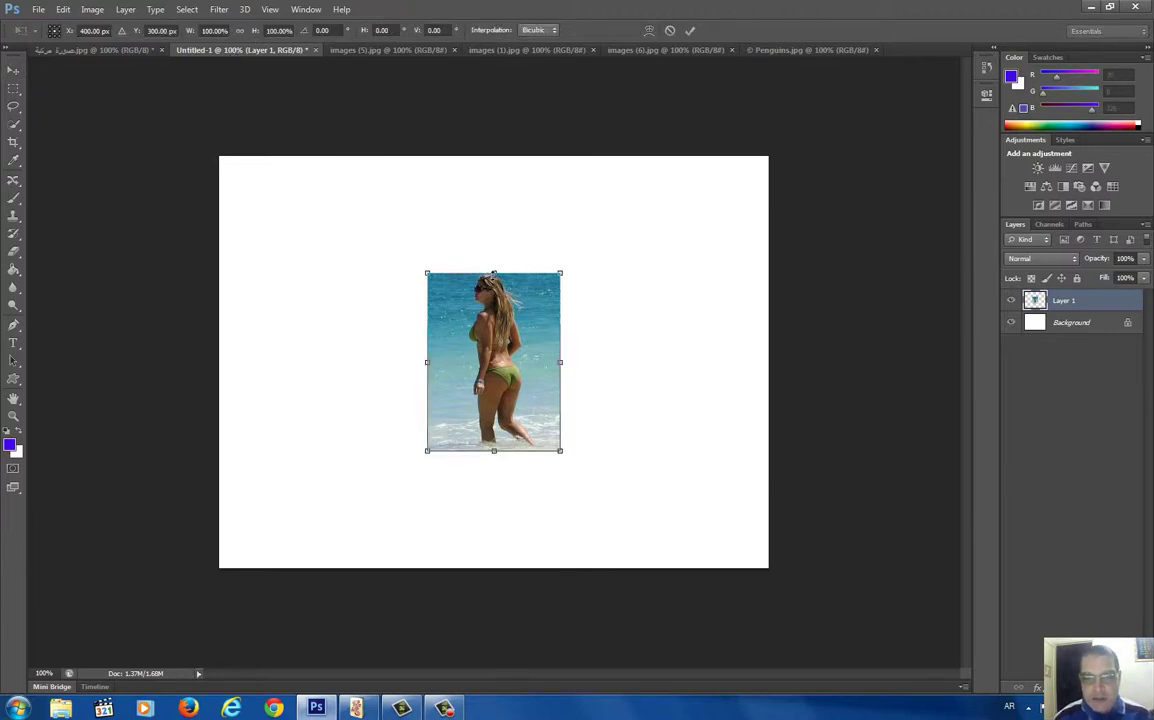
drag(494, 272, 501, 161)
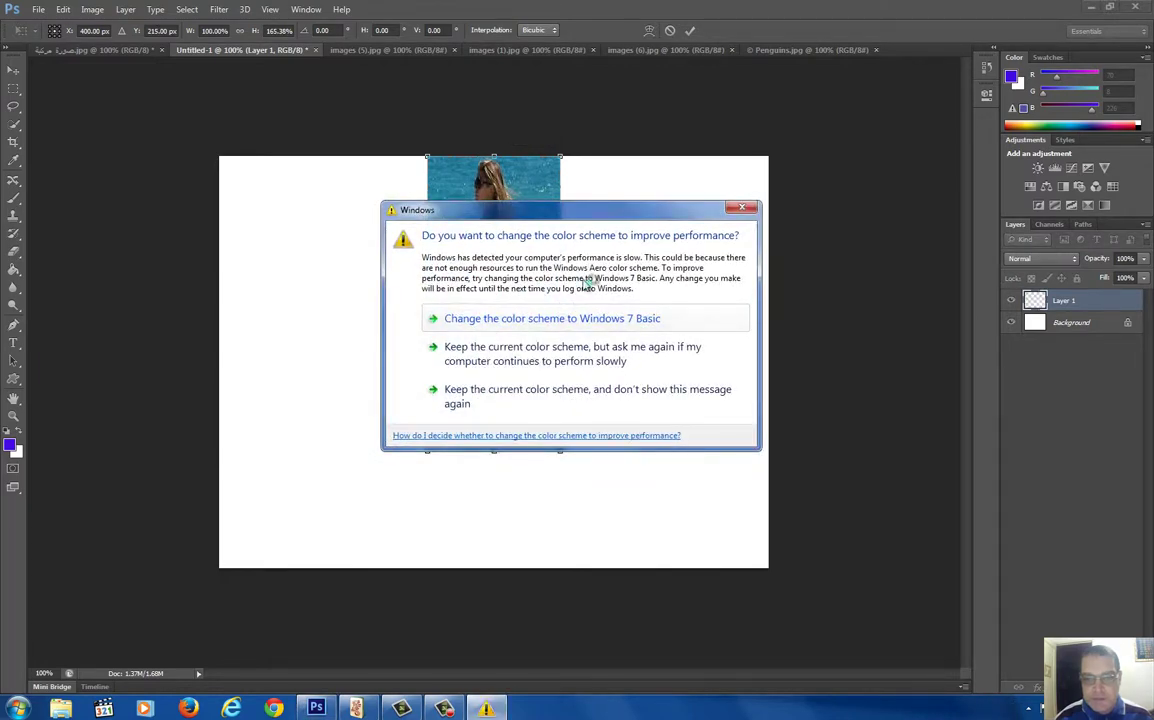
click(741, 211)
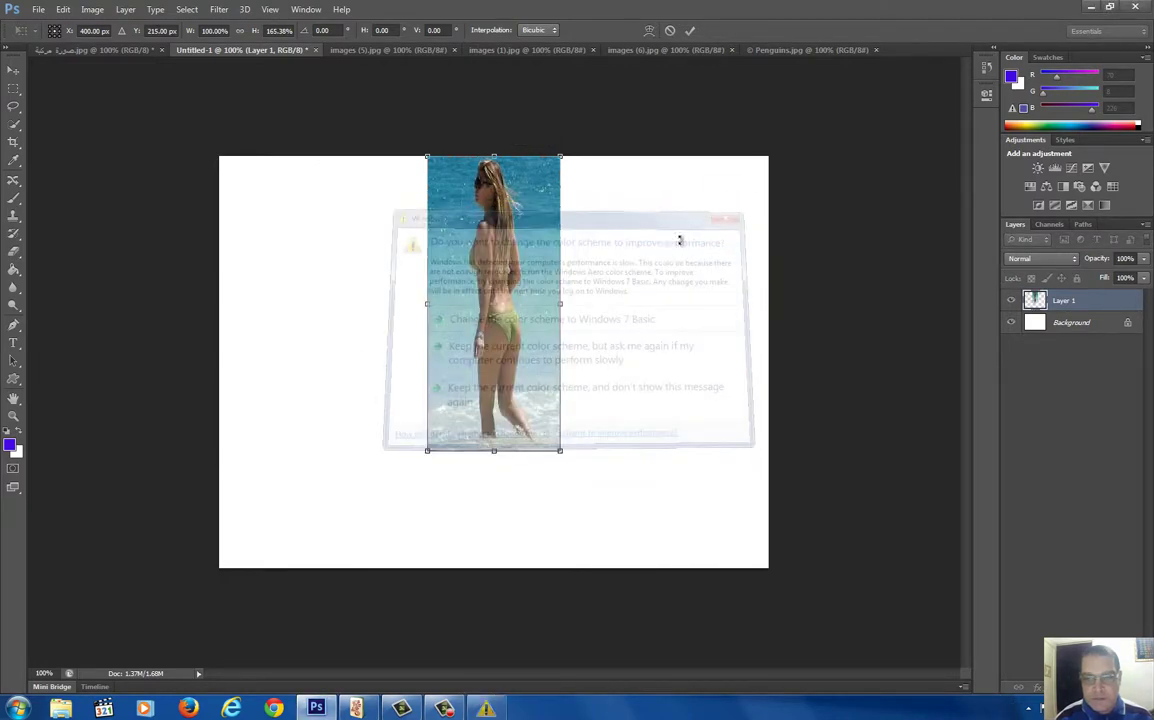
drag(560, 303, 770, 290)
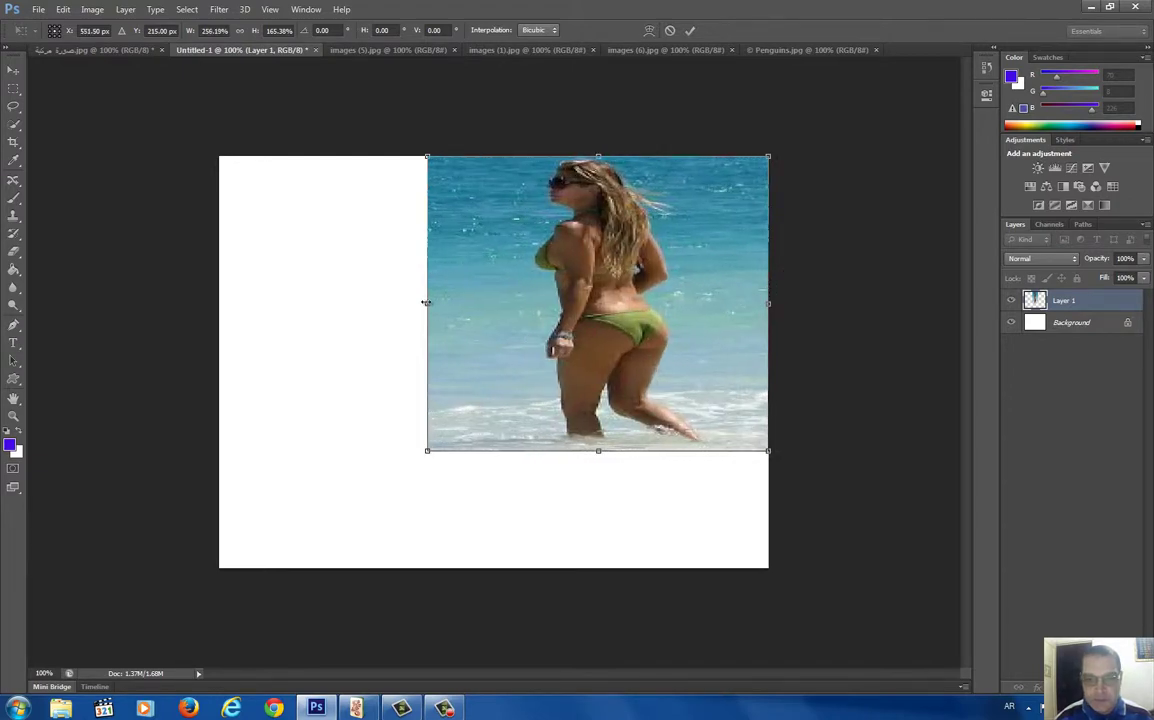
drag(333, 313, 218, 311)
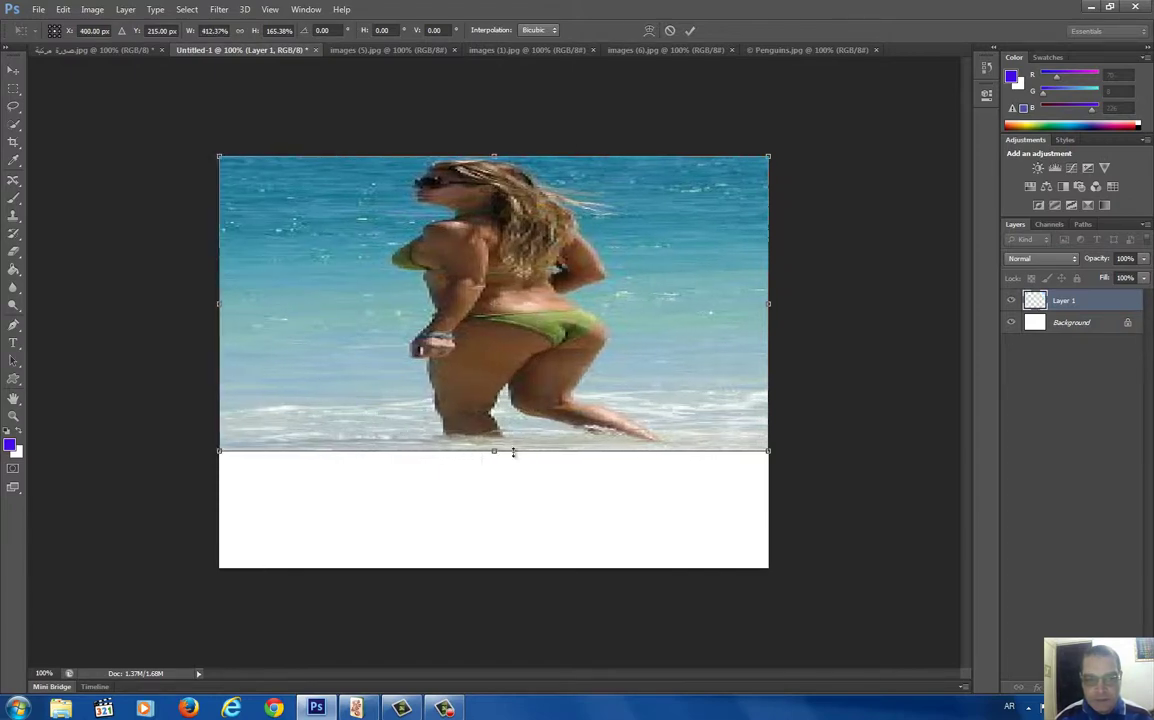
drag(494, 451, 488, 567)
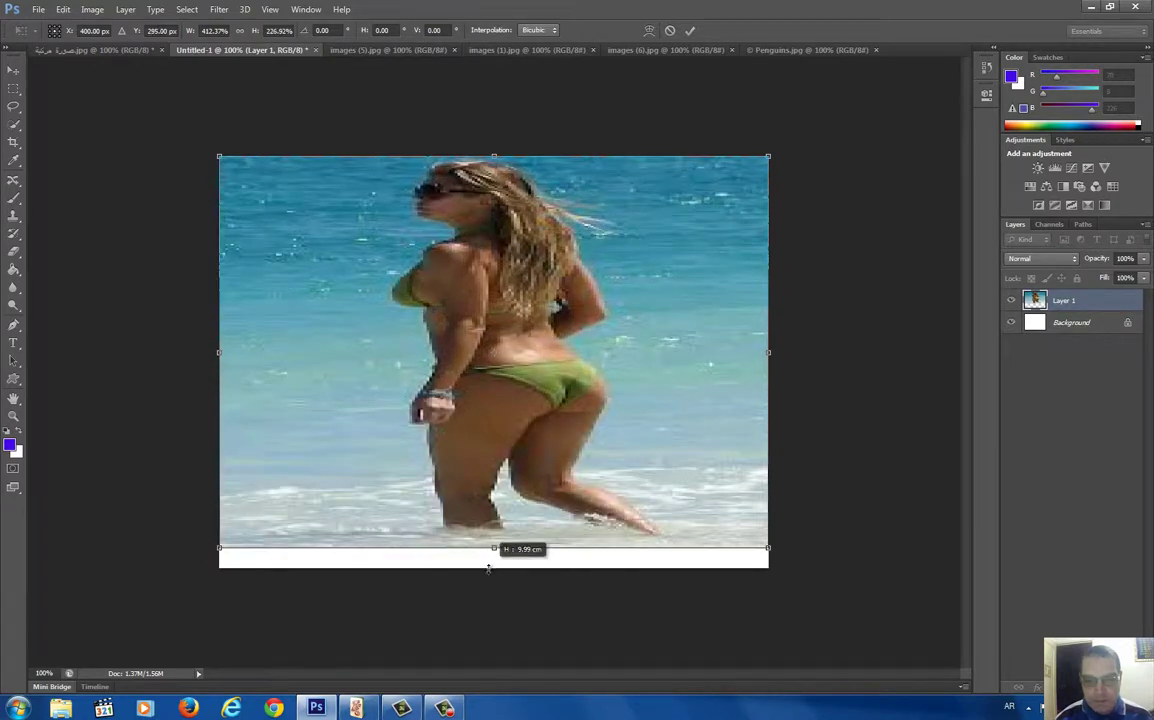
drag(488, 567, 492, 567)
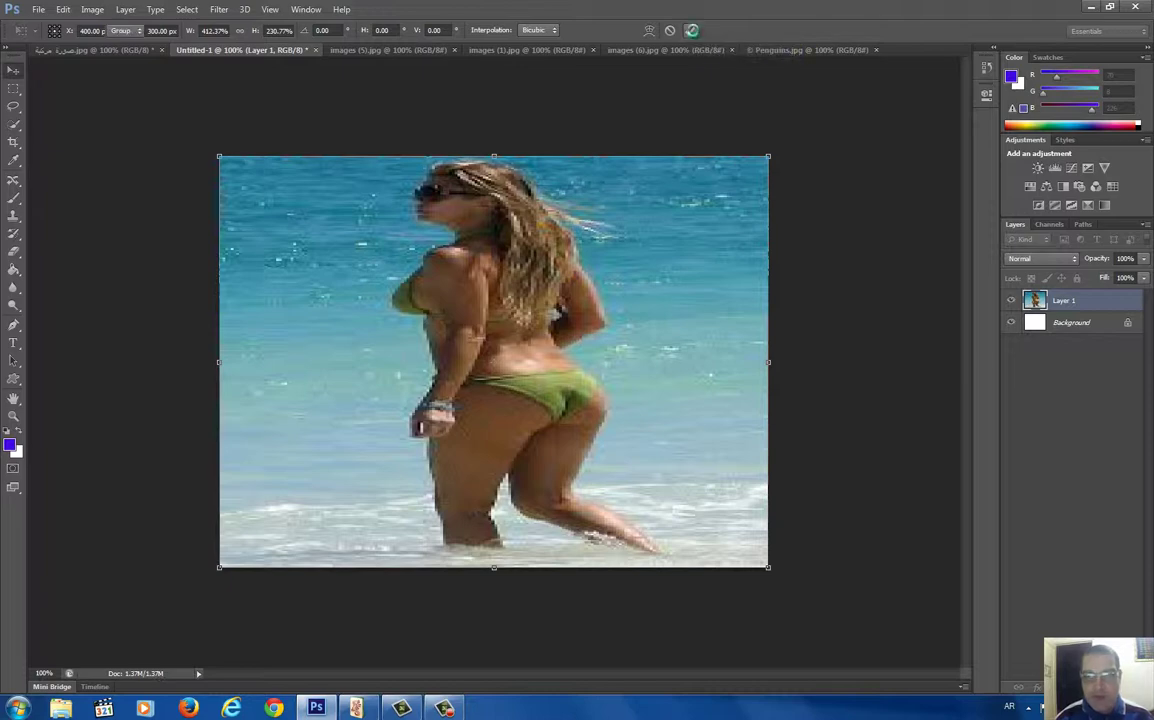
click(692, 31)
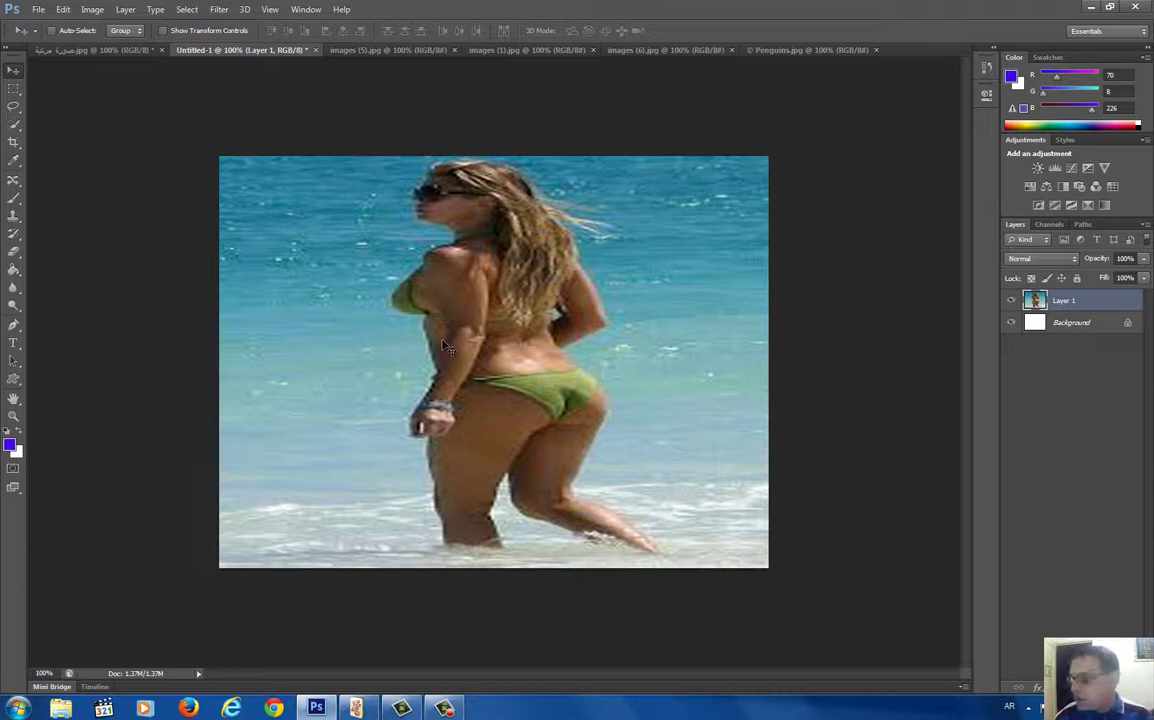
Use Content-Aware Move to shift the woman from the centre to the photo's right side
click(16, 186)
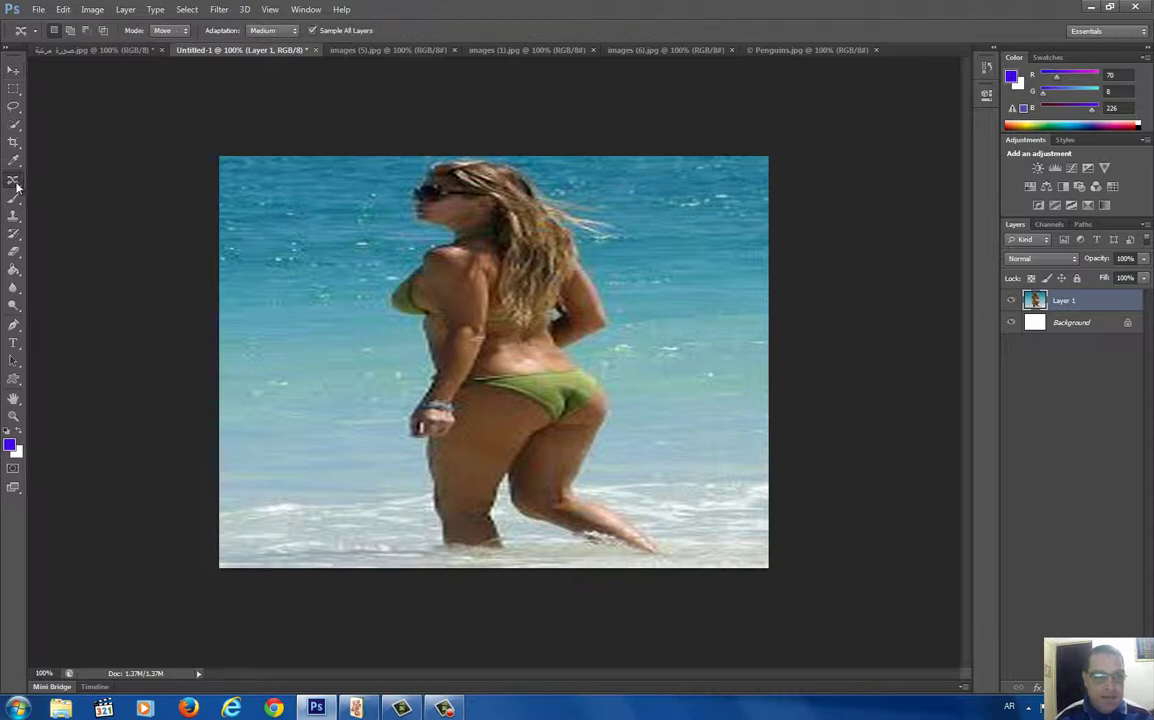
right_click(16, 184)
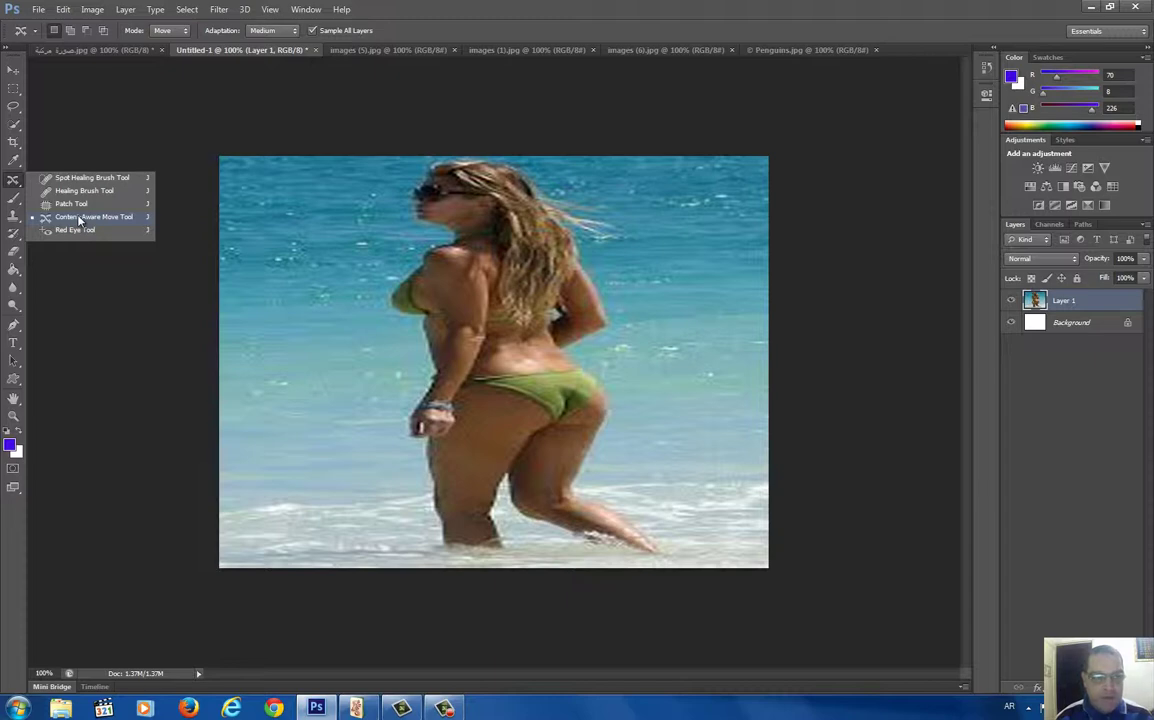
click(79, 219)
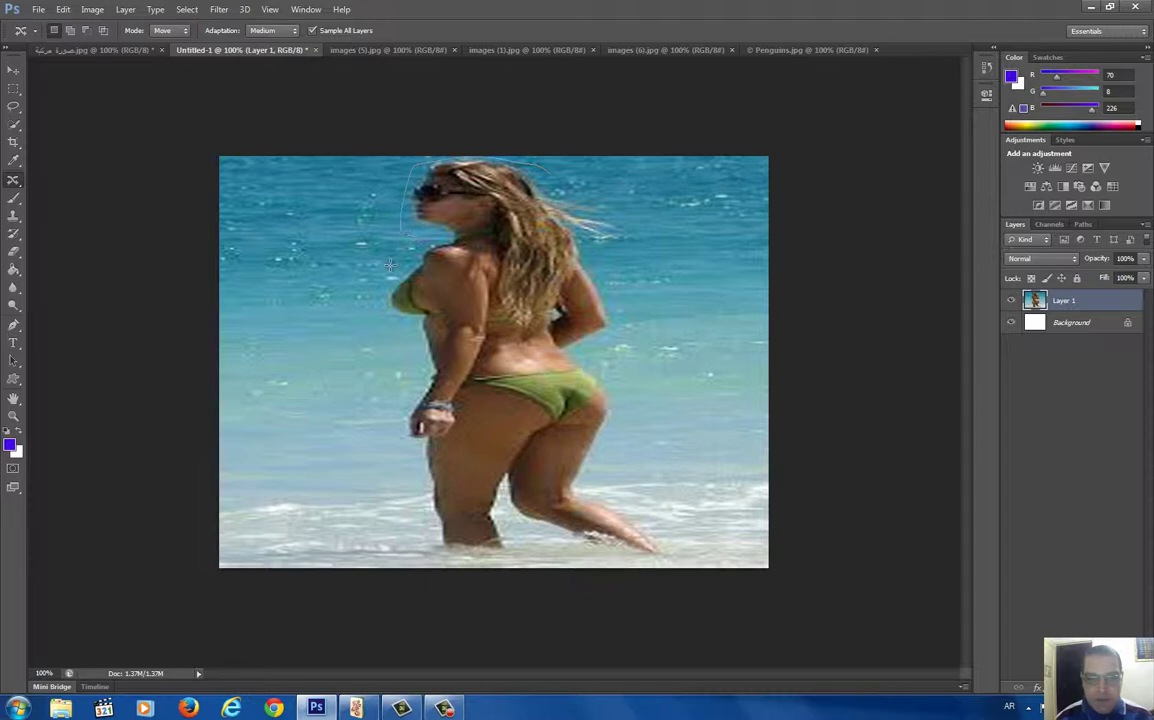
mouse_move(385, 322)
mouse_down()
mouse_move(402, 427)
mouse_move(464, 570)
mouse_move(648, 568)
mouse_move(623, 461)
mouse_move(632, 241)
mouse_move(541, 168)
mouse_up()
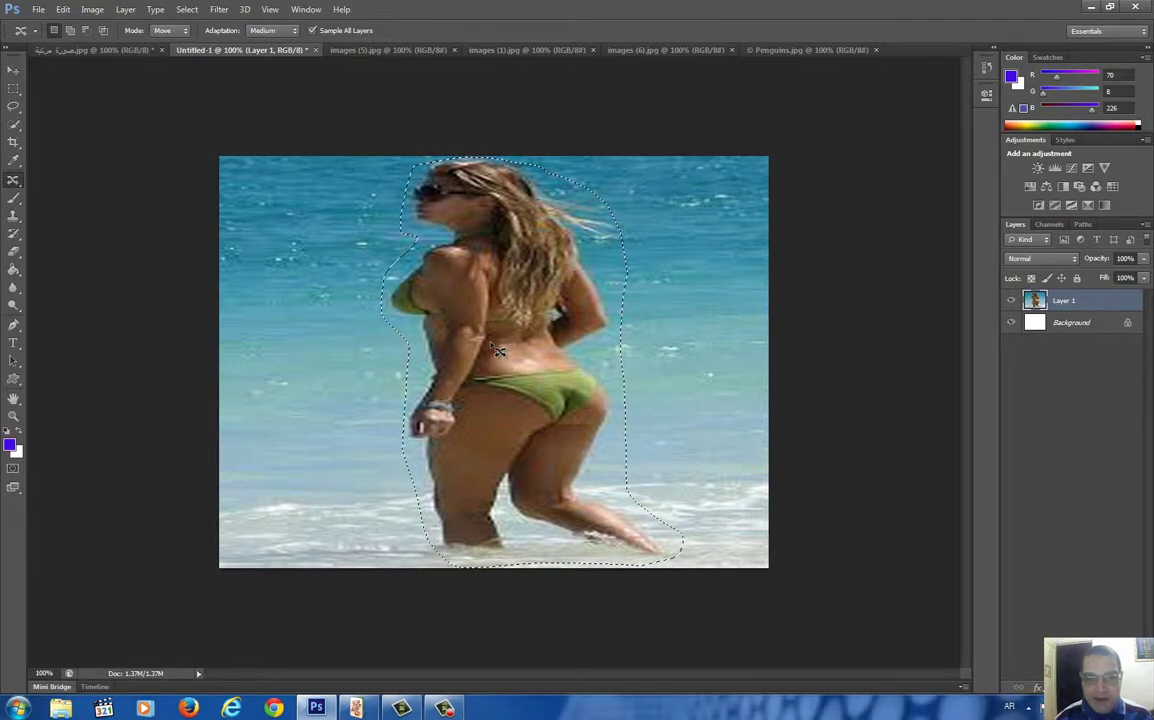
drag(526, 347, 610, 355)
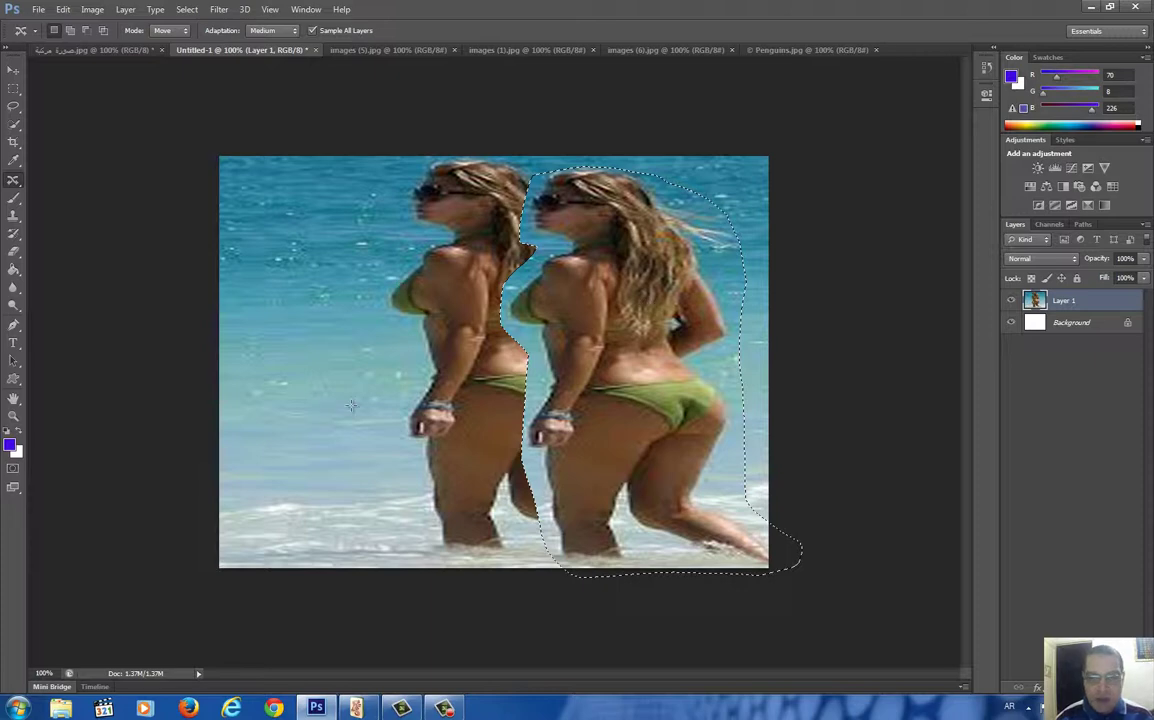
drag(351, 405, 351, 405)
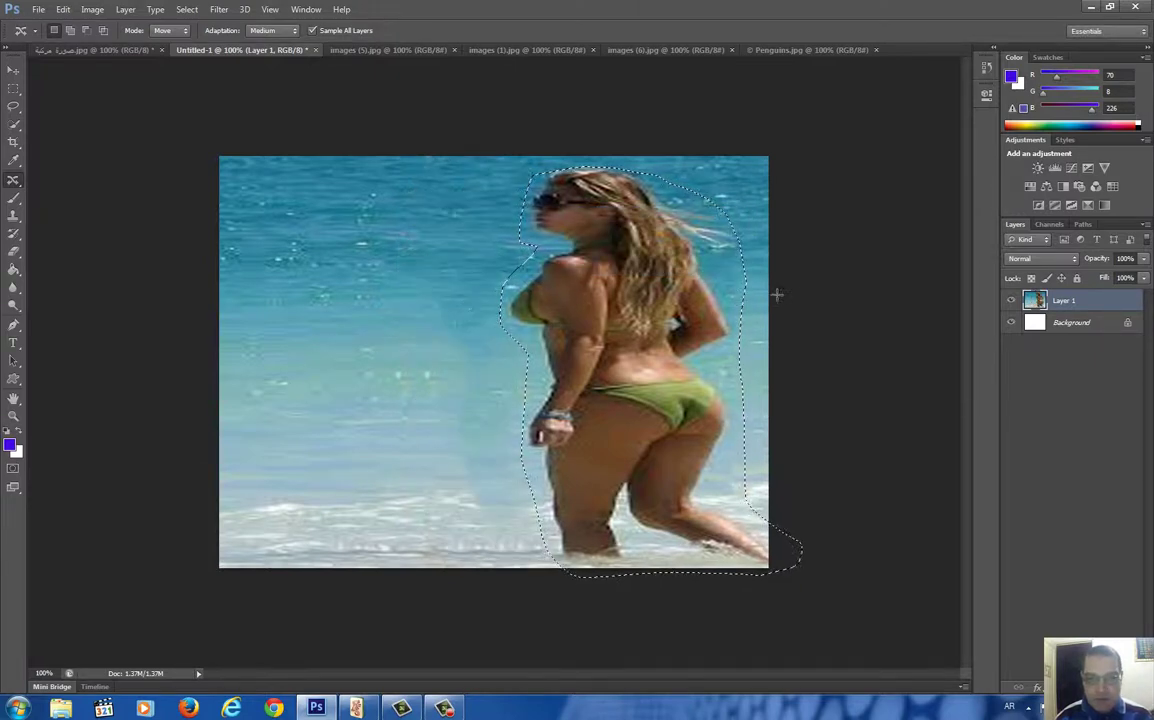
click(815, 292)
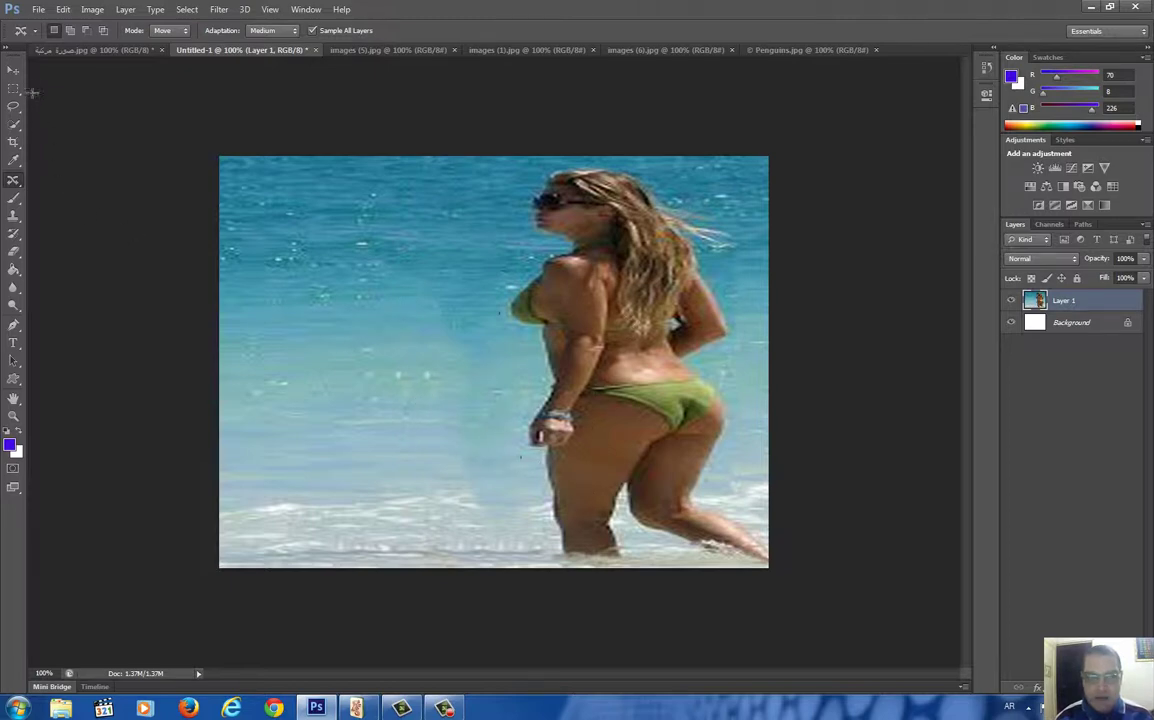
click(13, 66)
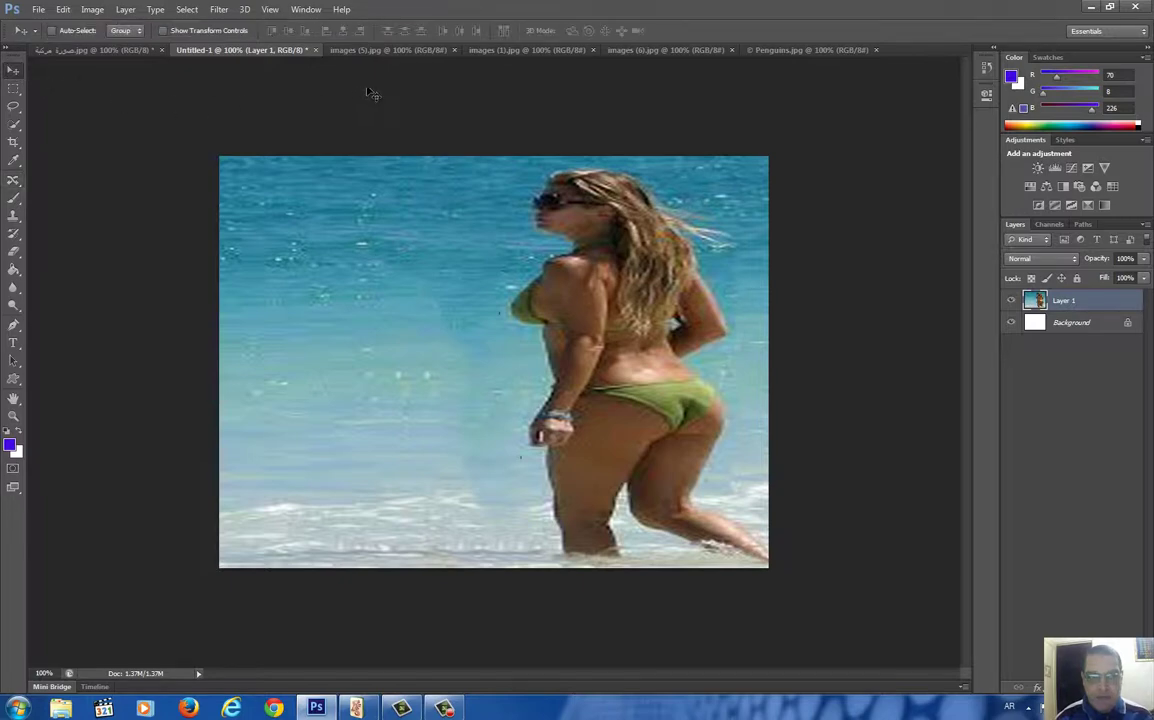
Bring up images (5).jpg and zoom it in to 200%
click(410, 50)
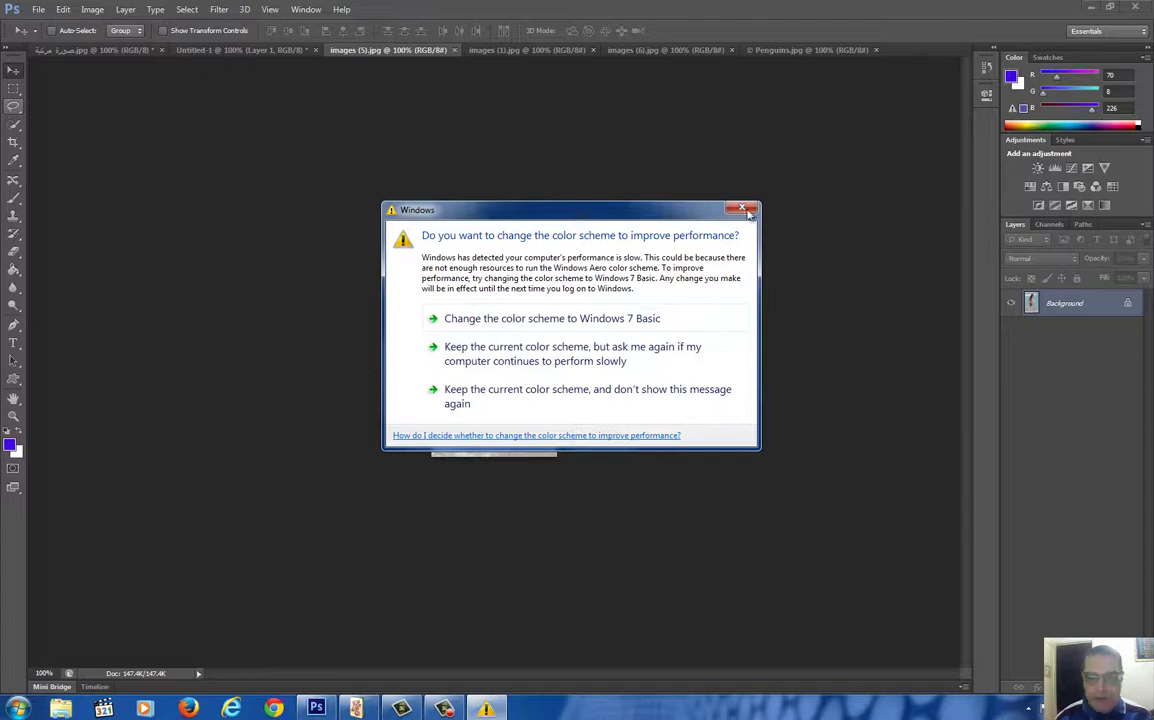
click(670, 212)
key(Escape)
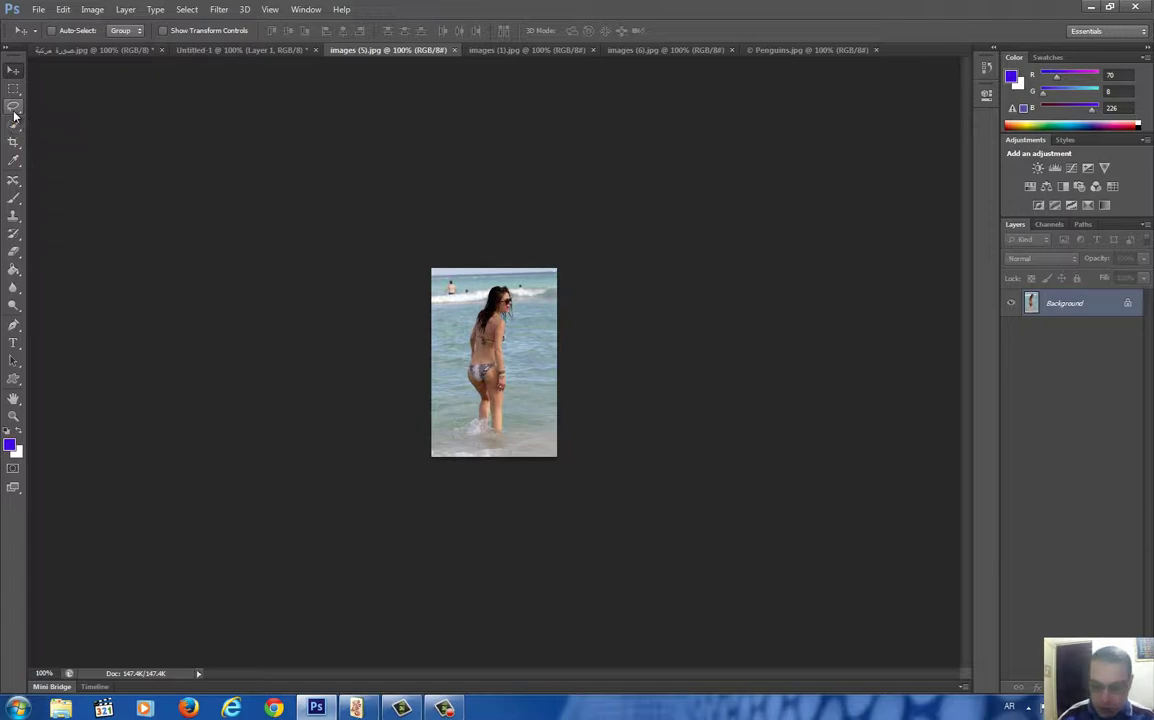
key(ctrl+plus)
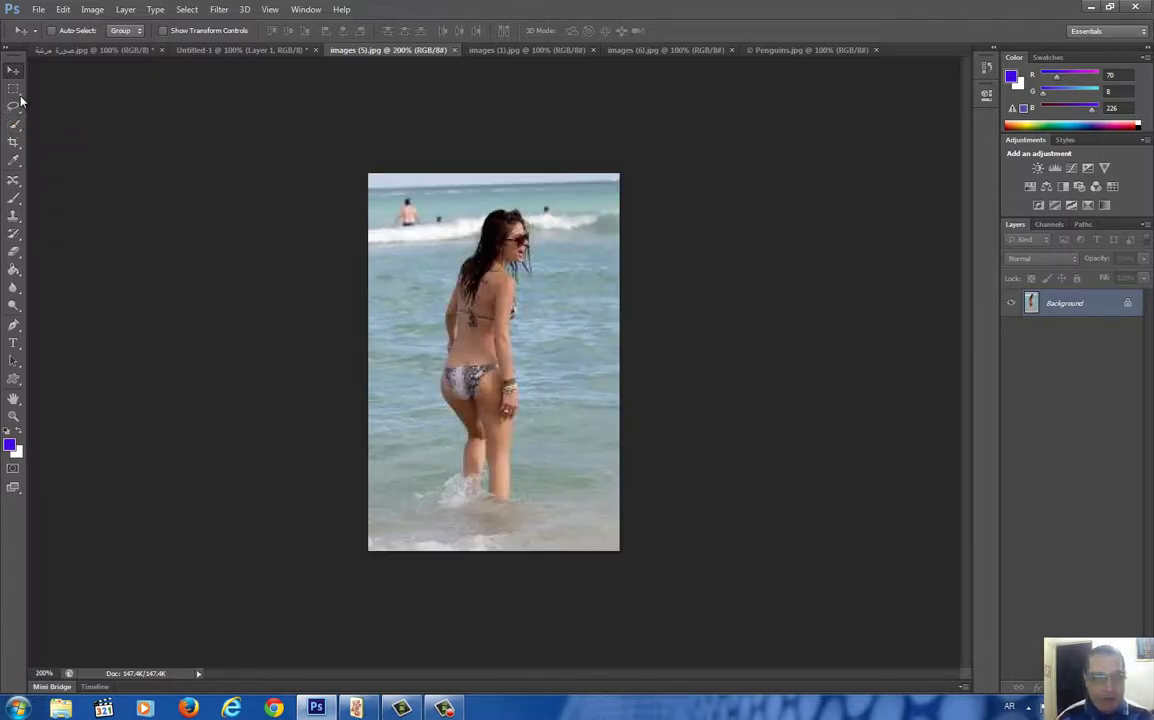
Trace a Lasso selection around the woman standing in the sea
click(16, 106)
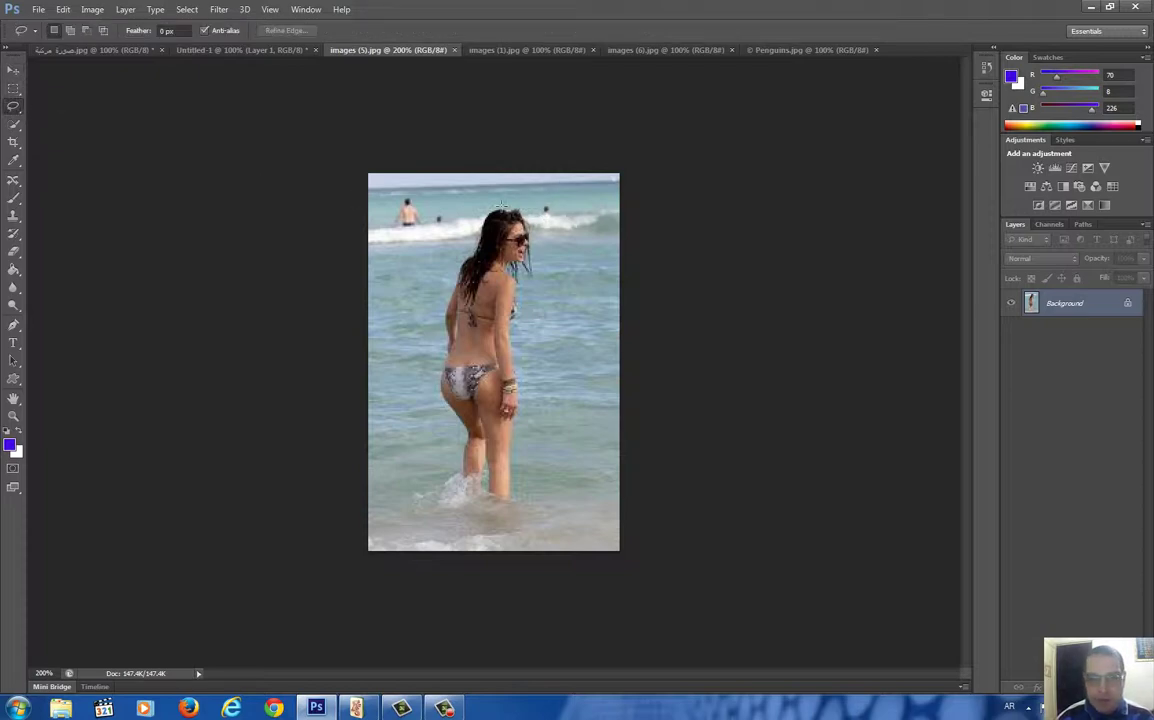
drag(501, 207, 464, 234)
drag(440, 287, 426, 356)
drag(434, 405, 448, 521)
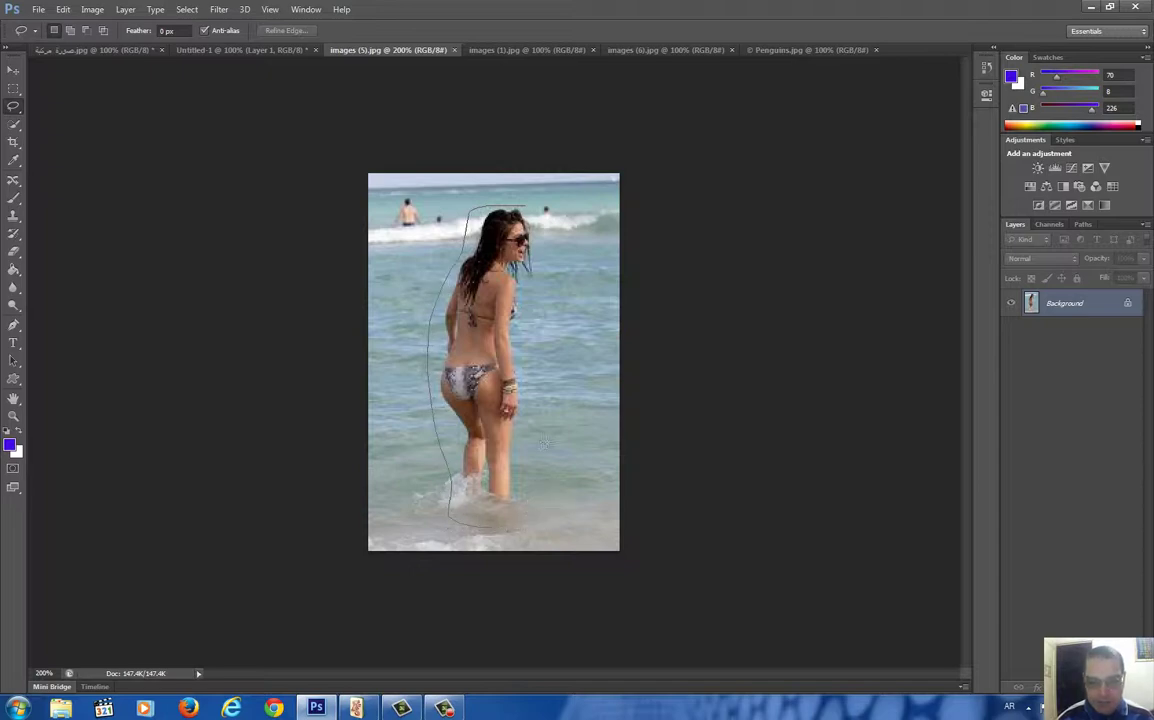
drag(546, 441, 525, 208)
drag(521, 200, 518, 204)
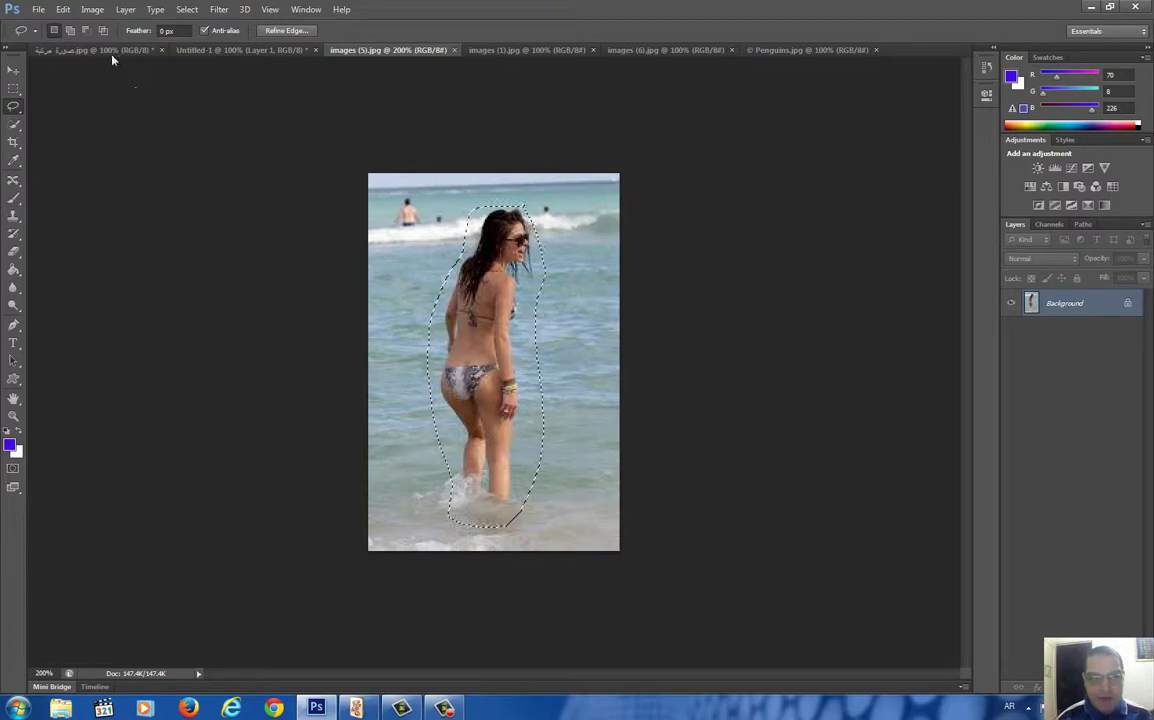
click(234, 54)
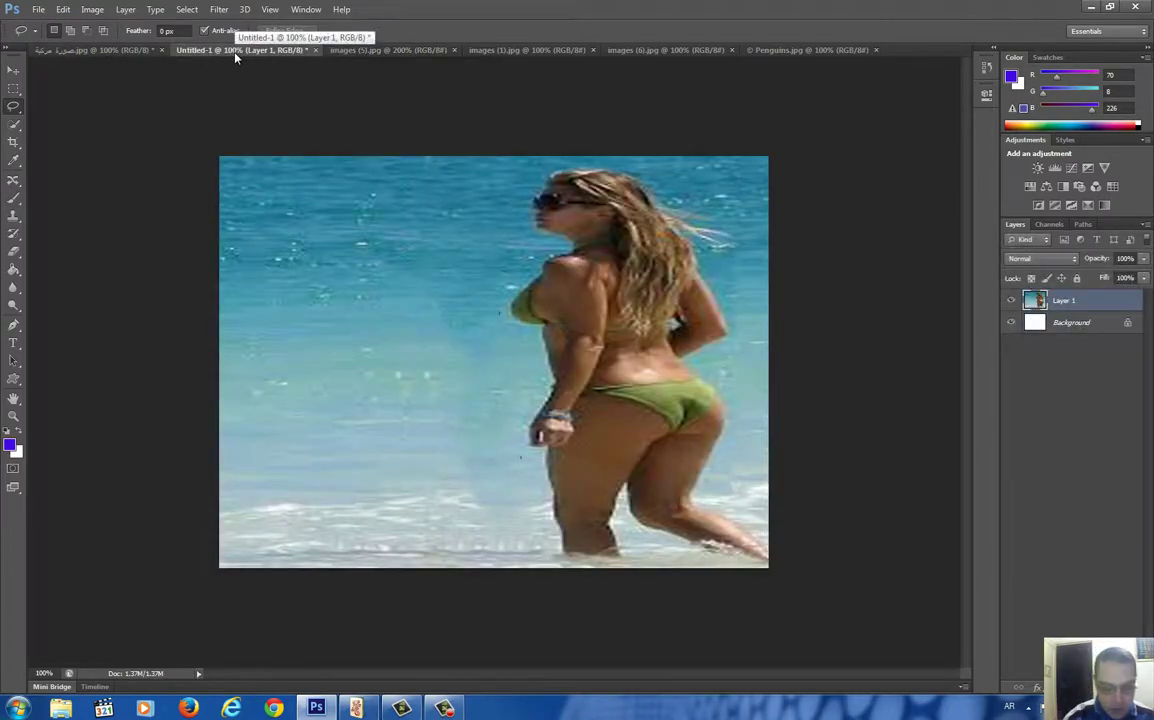
Paste the cut-out woman into Untitled-1 and move her to the left side
key(ctrl+v)
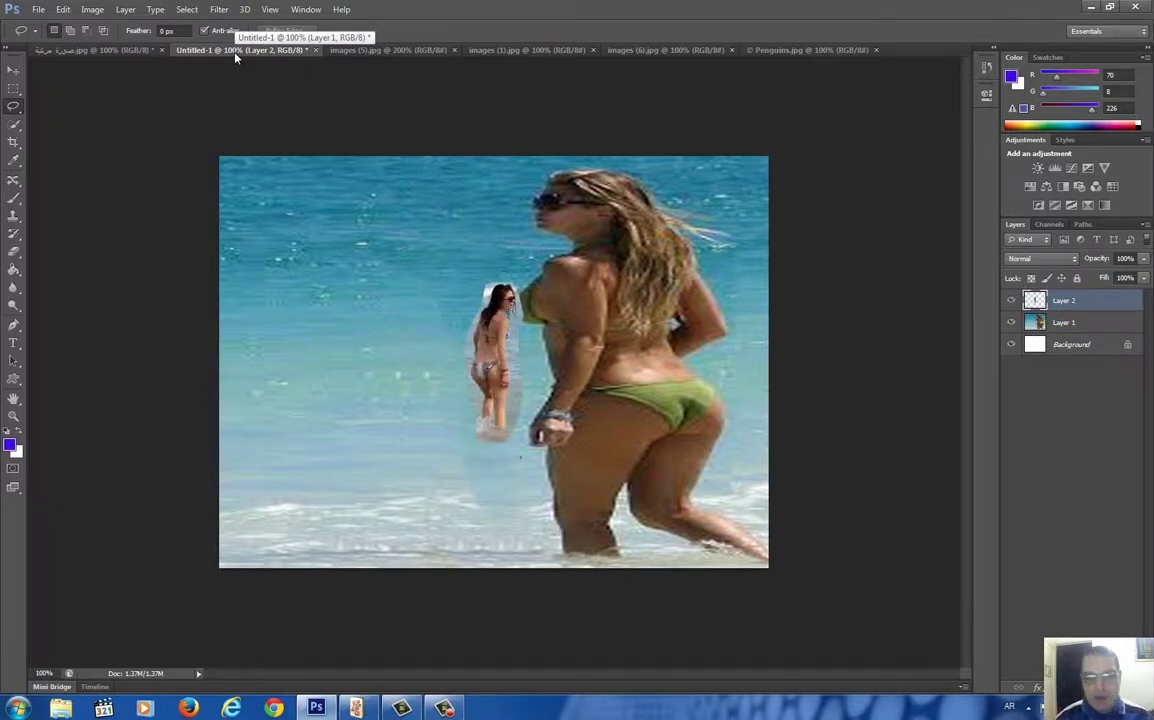
click(13, 68)
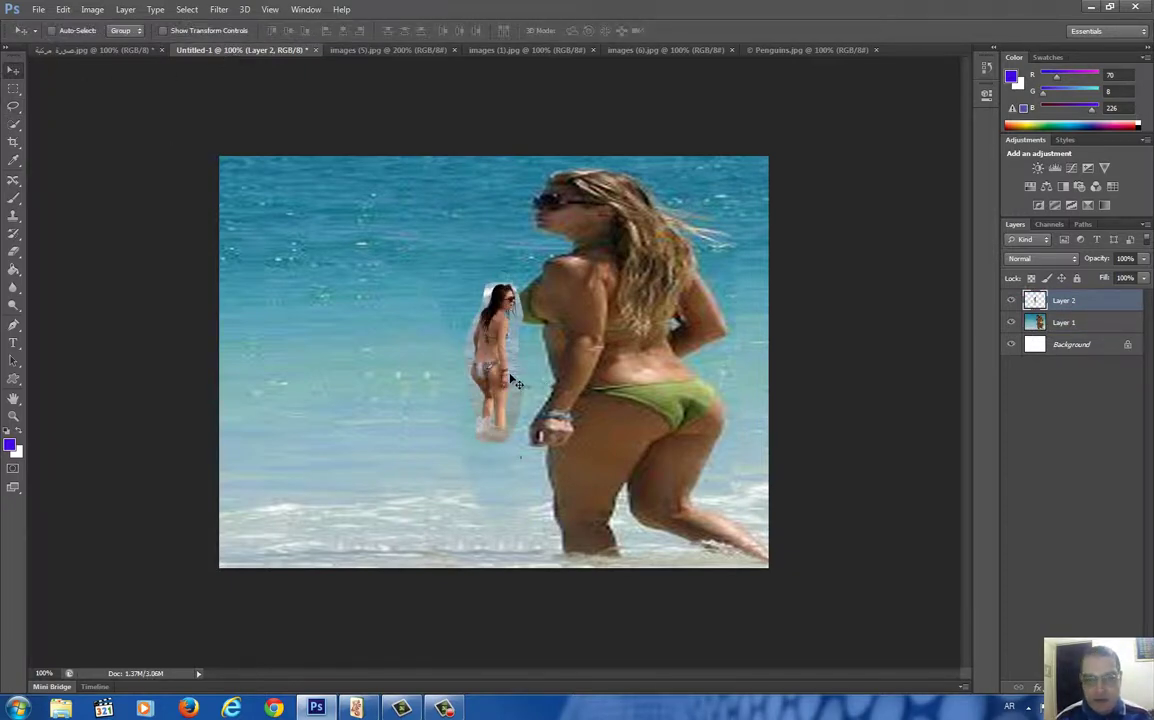
drag(515, 383, 313, 358)
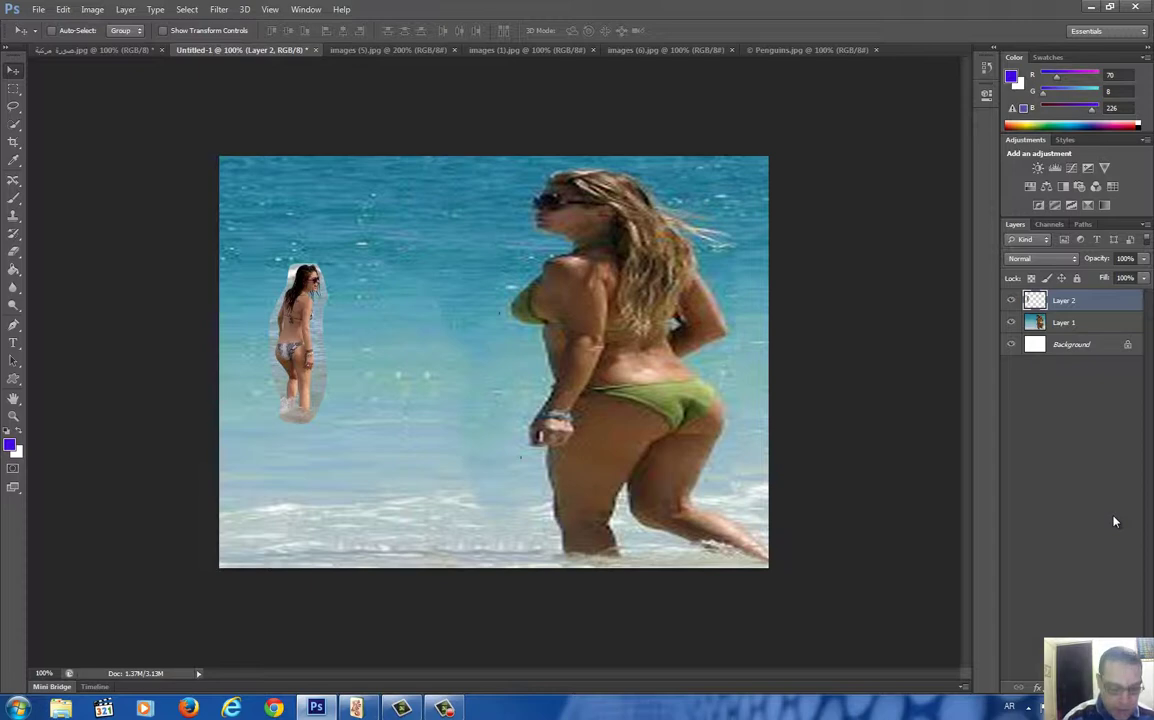
Enlarge the pasted woman, taller and wider, and commit the resize
key(ctrl+t)
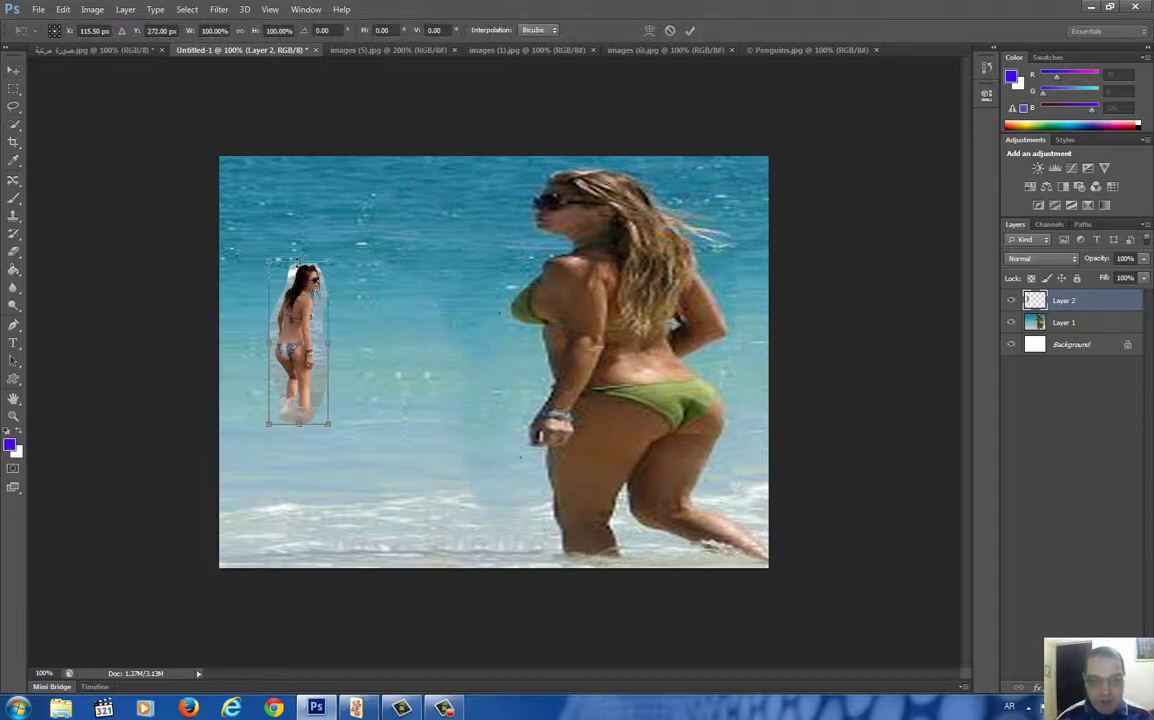
drag(297, 259, 300, 202)
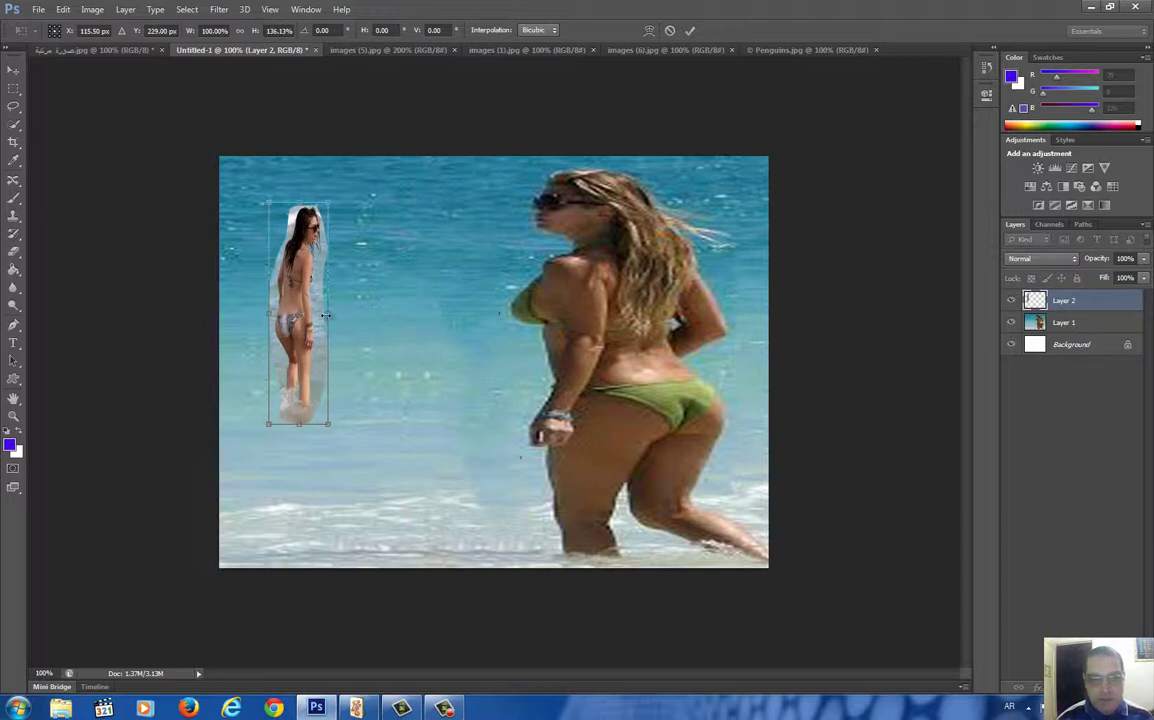
drag(330, 312, 378, 312)
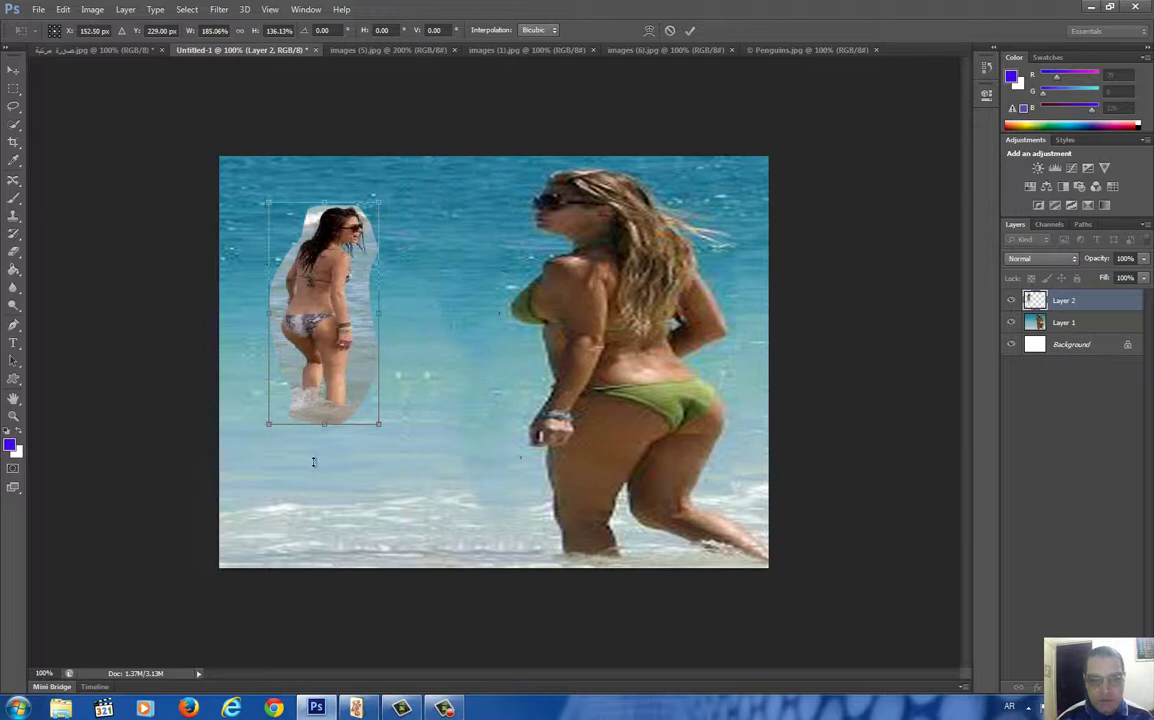
drag(324, 424, 319, 502)
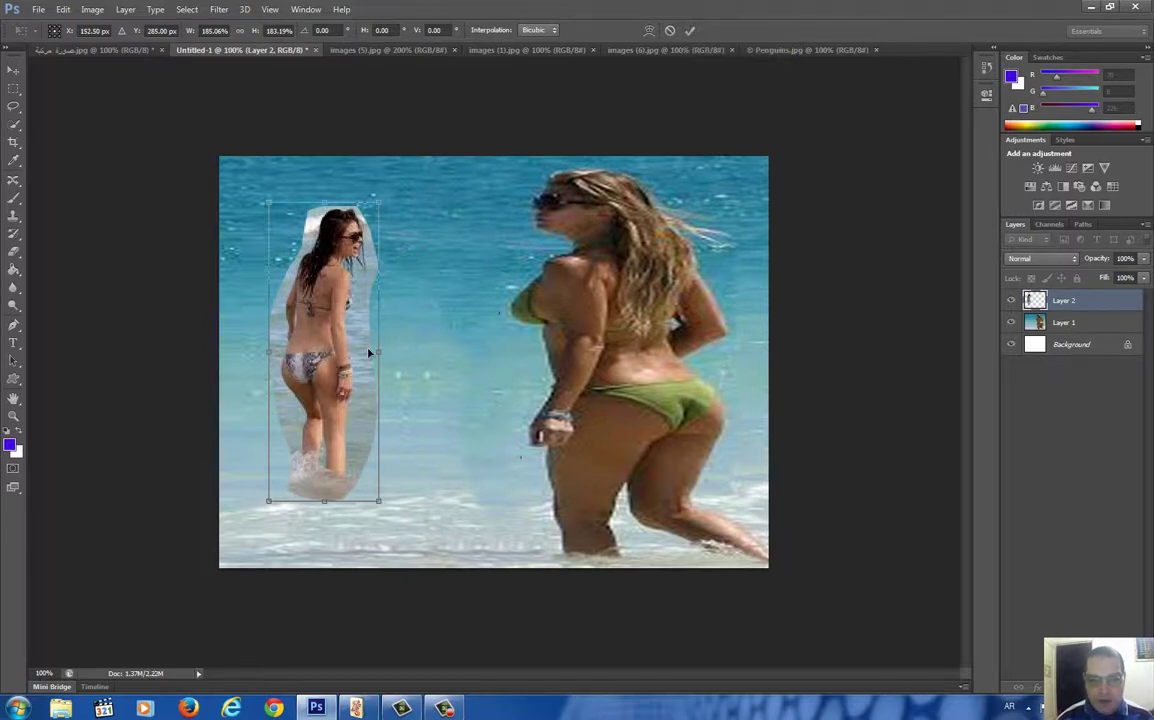
mouse_move(401, 352)
mouse_down()
mouse_move(444, 345)
mouse_move(418, 345)
mouse_up()
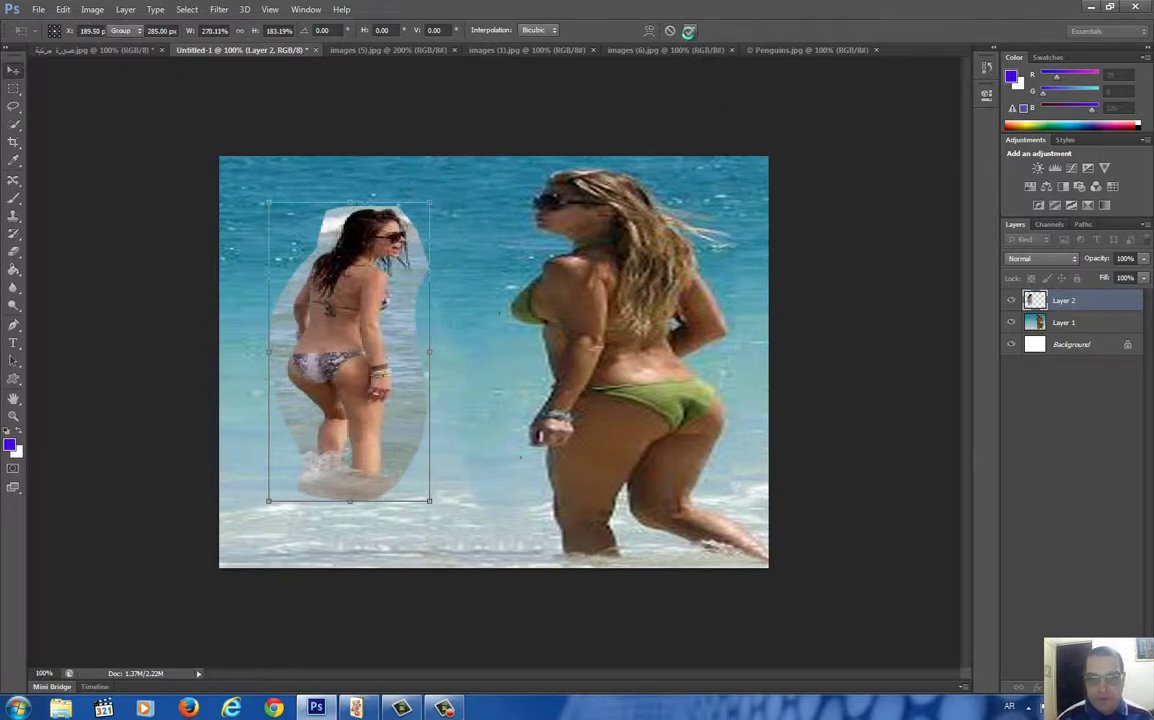
click(690, 31)
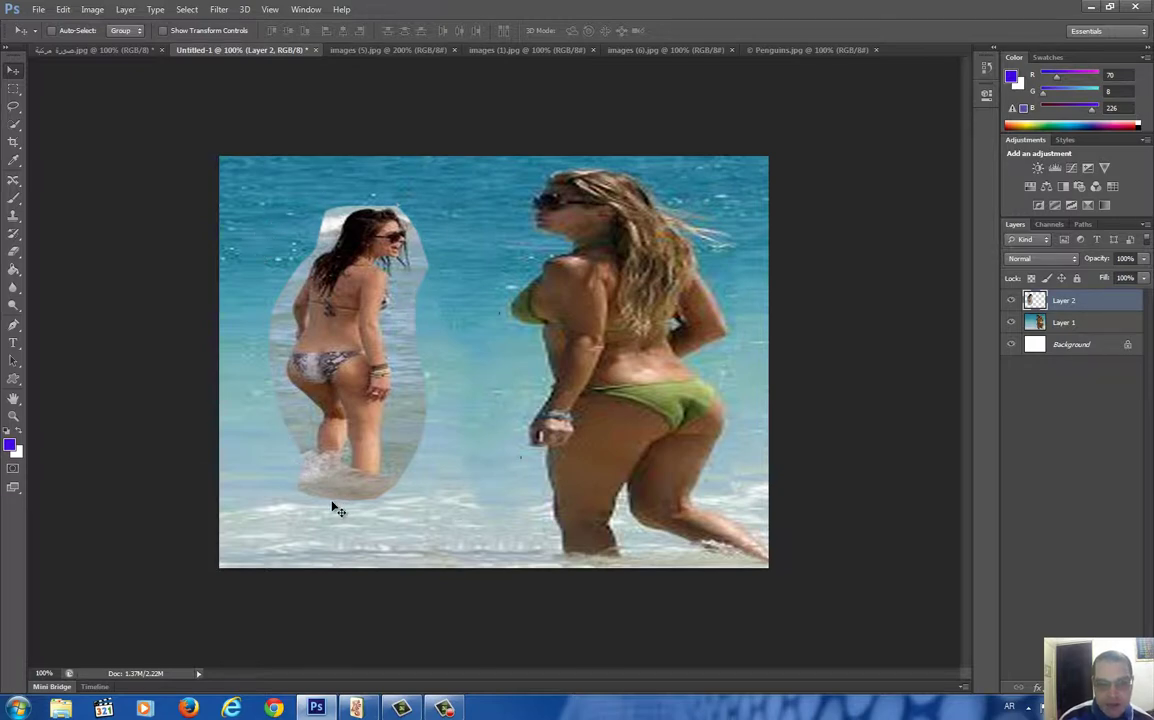
Erase the pale halo around the pasted woman with a 30 px eraser
click(16, 255)
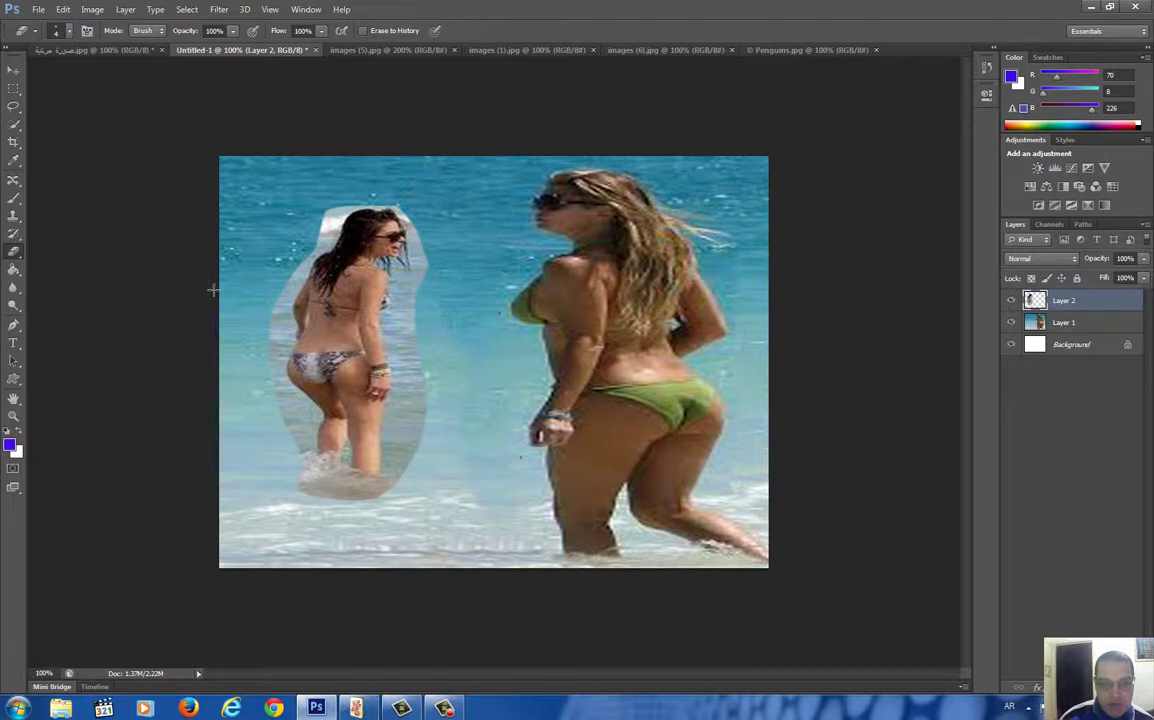
click(69, 31)
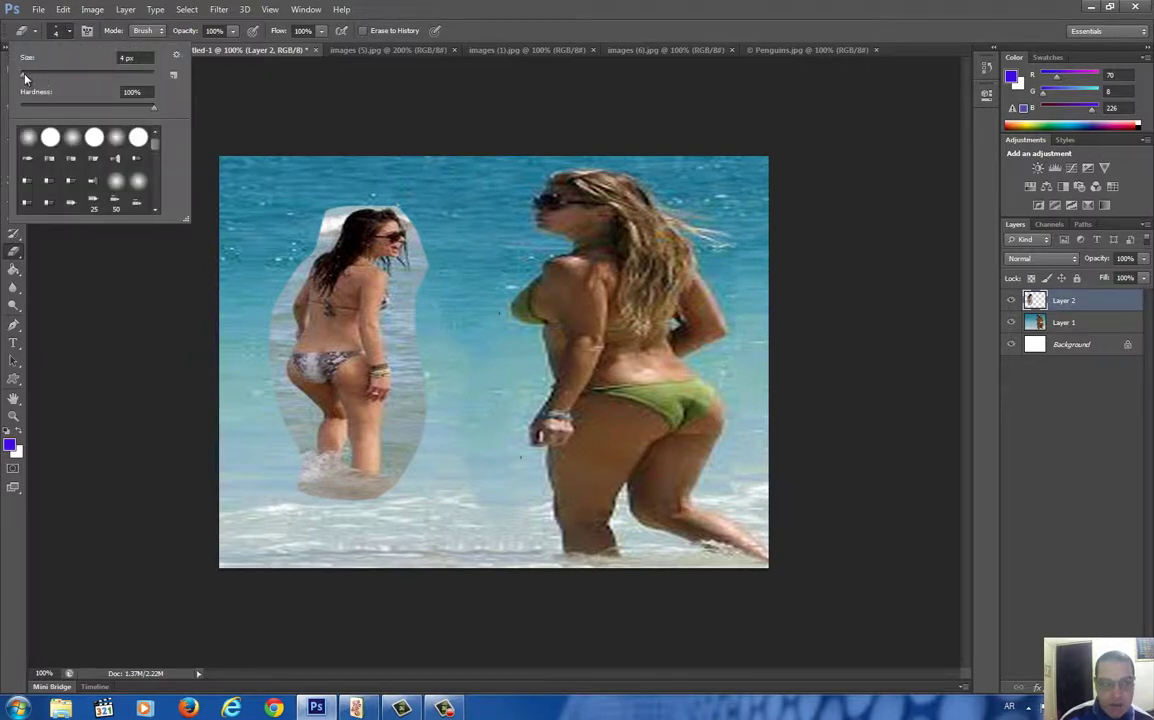
drag(25, 76, 45, 75)
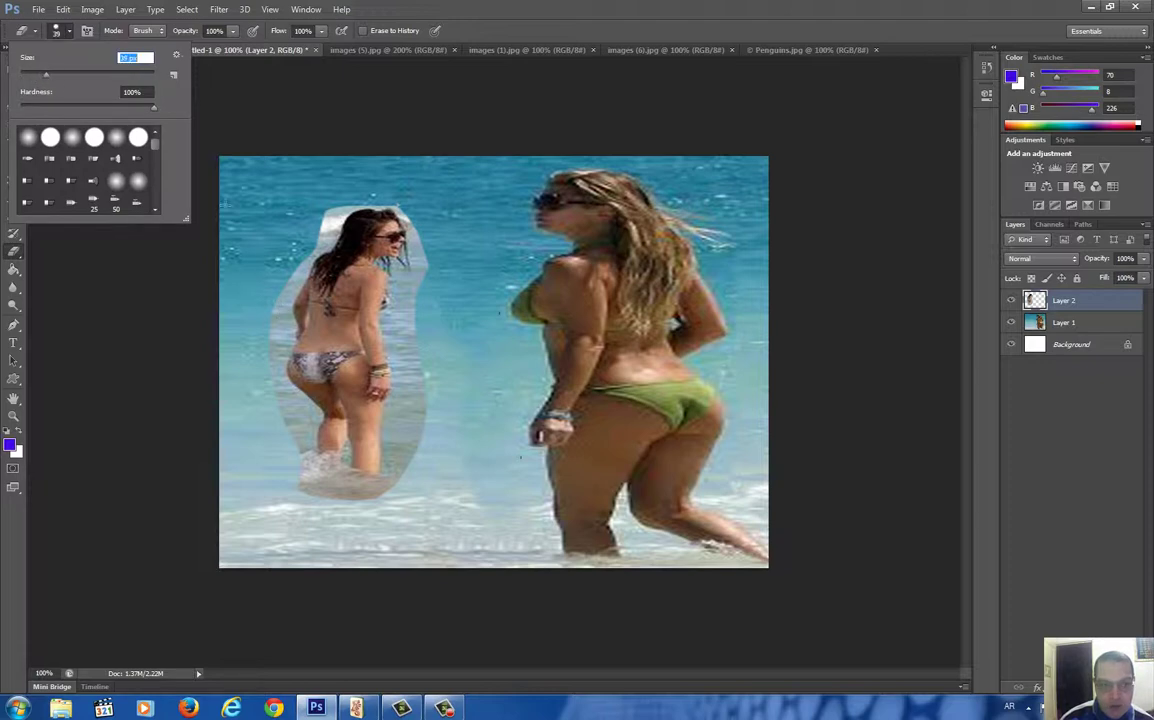
click(214, 106)
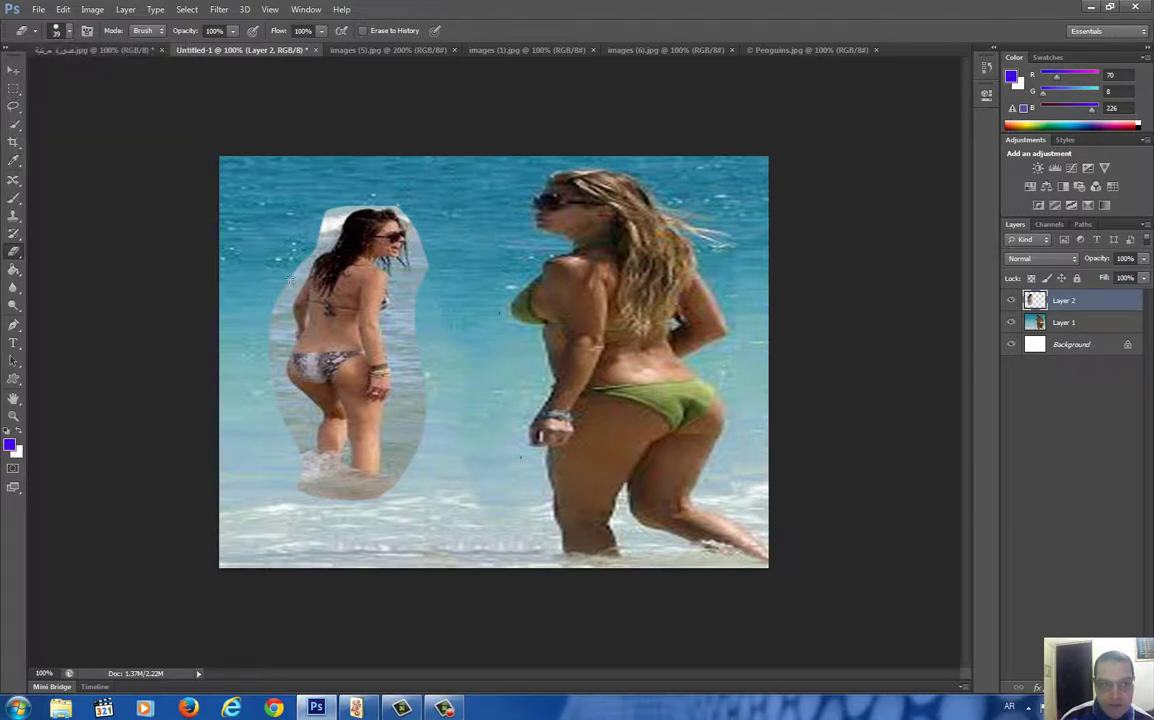
mouse_move(282, 340)
mouse_down()
mouse_move(256, 296)
mouse_move(281, 338)
mouse_up()
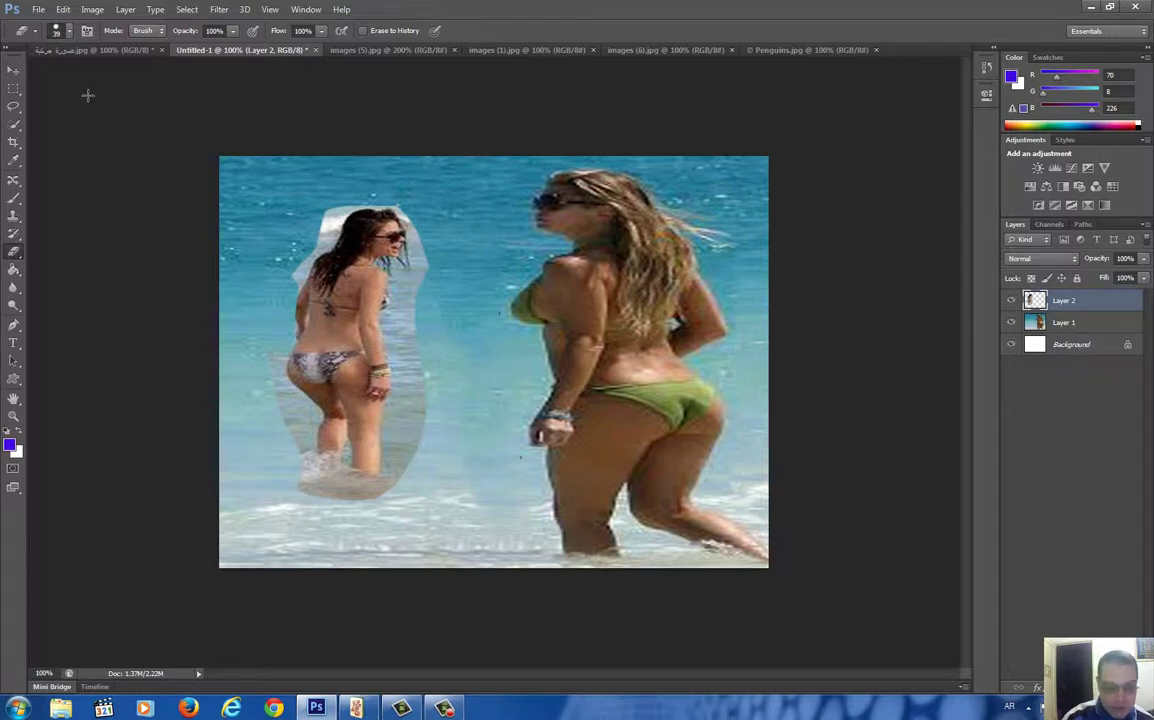
key(ctrl+z)
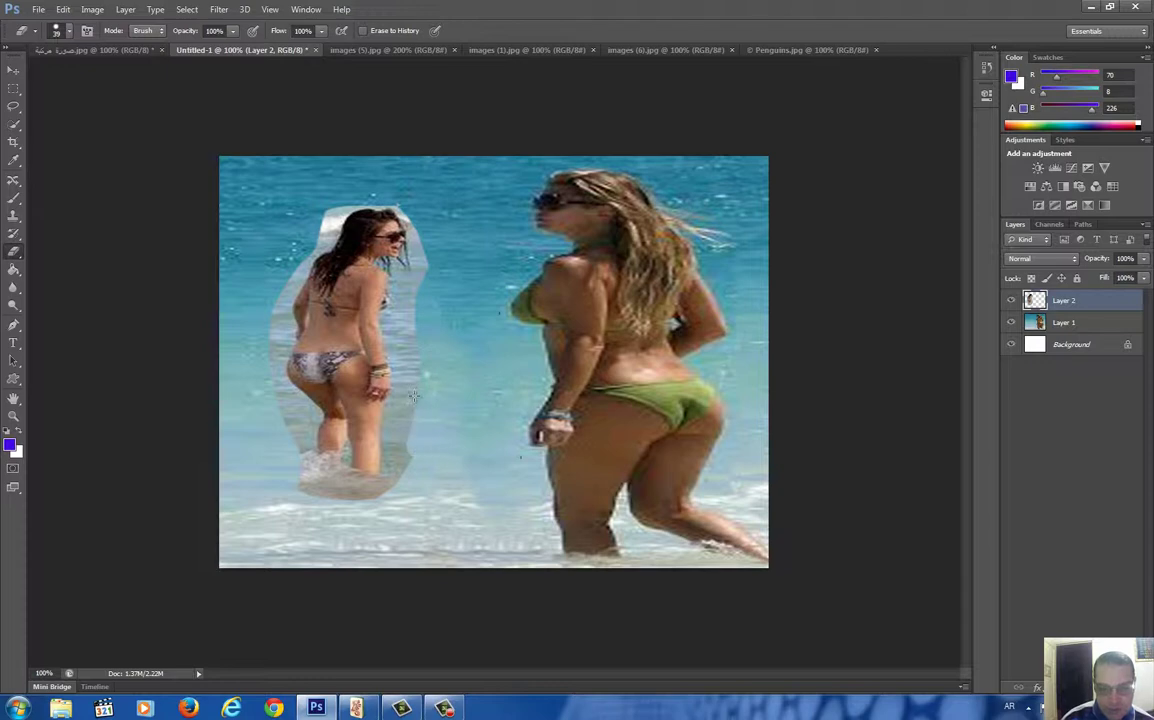
drag(414, 470, 408, 327)
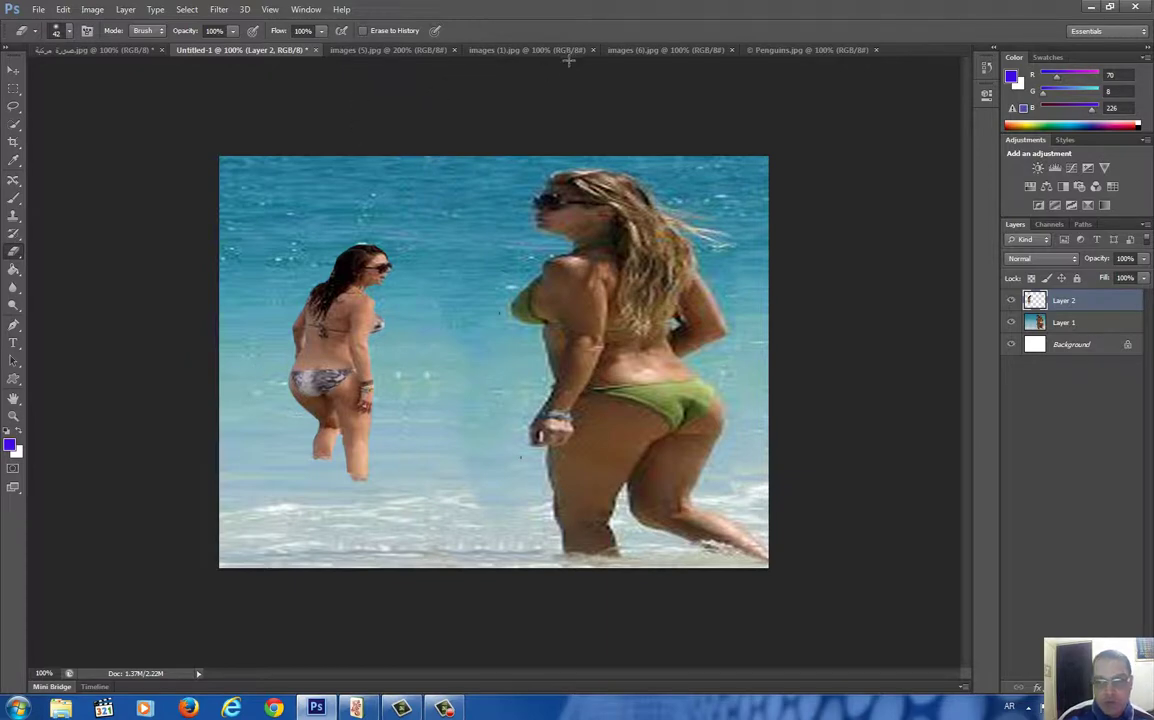
Copy all of images (6).jpg and paste it into Untitled-1 as a new layer
click(662, 50)
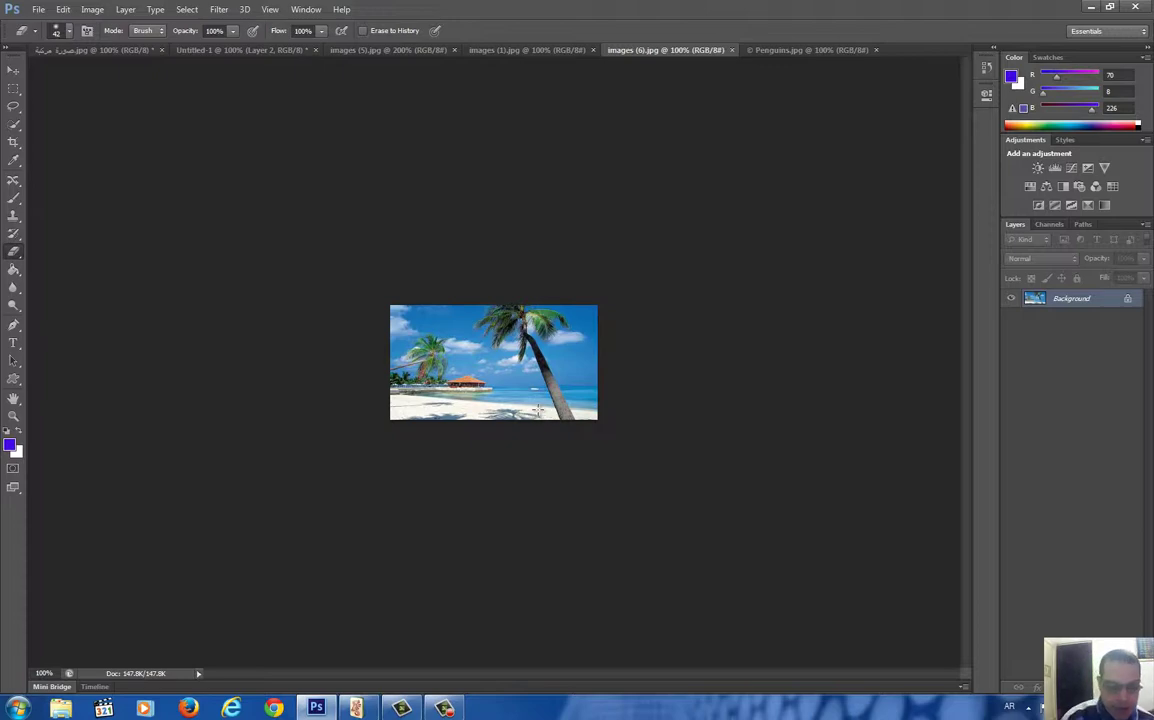
key(ctrl+a)
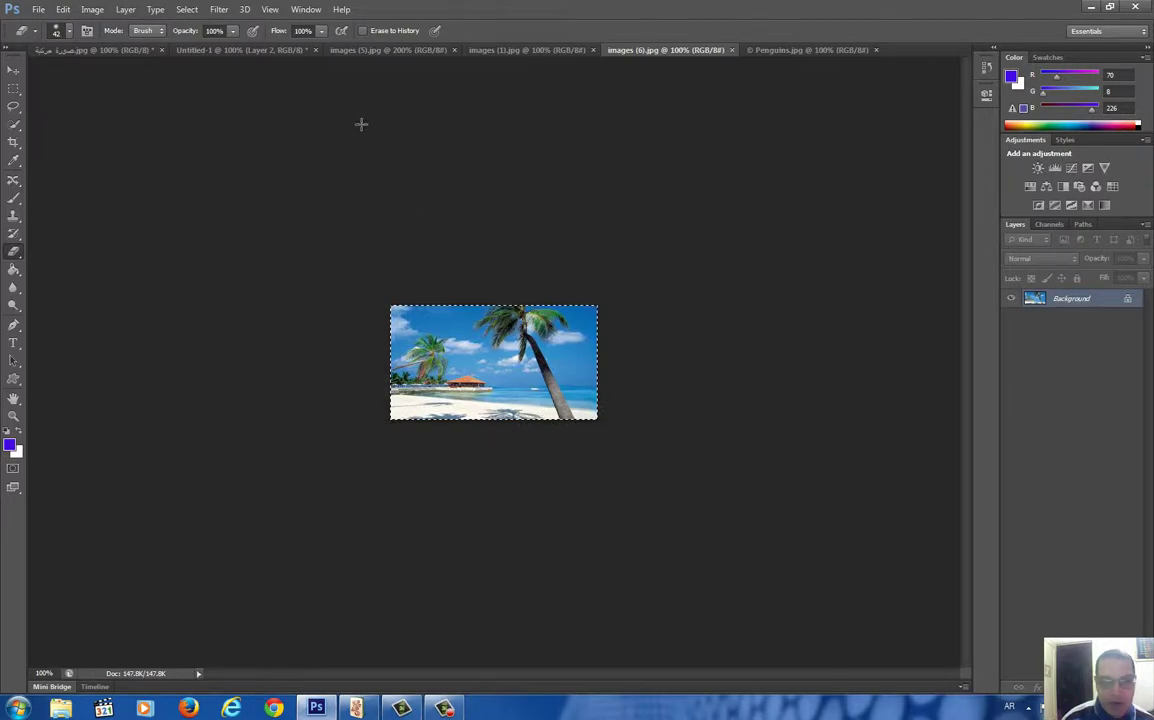
click(263, 52)
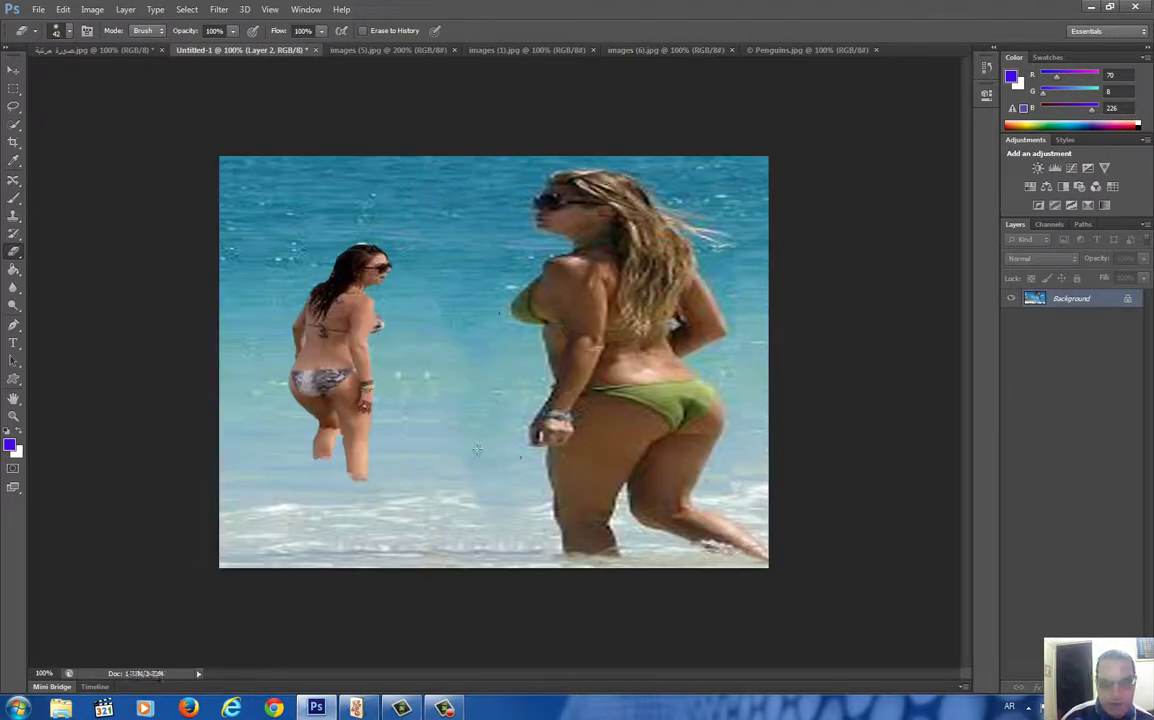
key(ctrl+v)
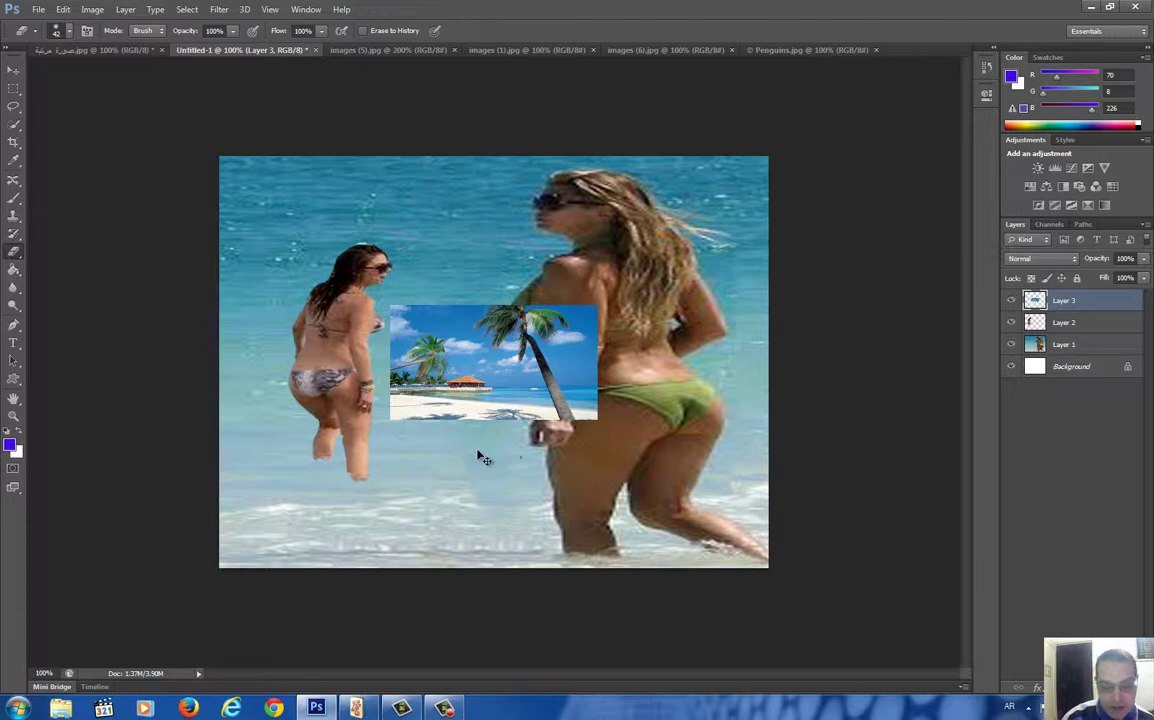
Flip the palm-tree layer horizontally and scale it to cover the whole canvas
key(ctrl+t)
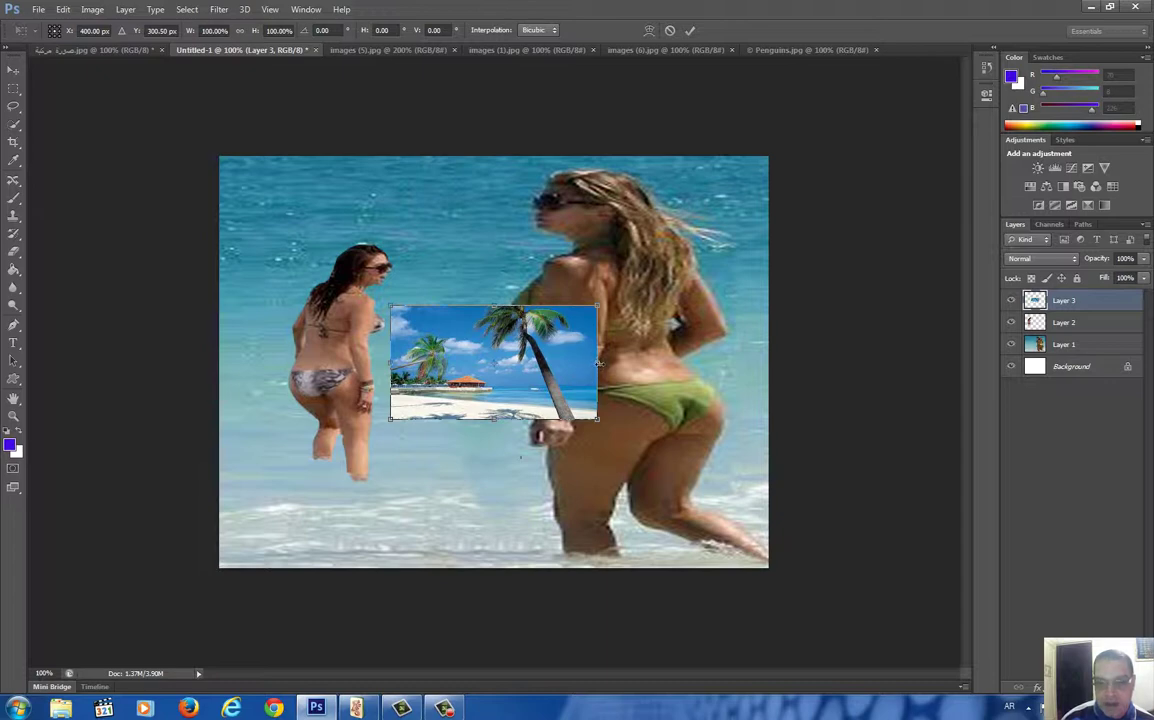
drag(598, 363, 215, 357)
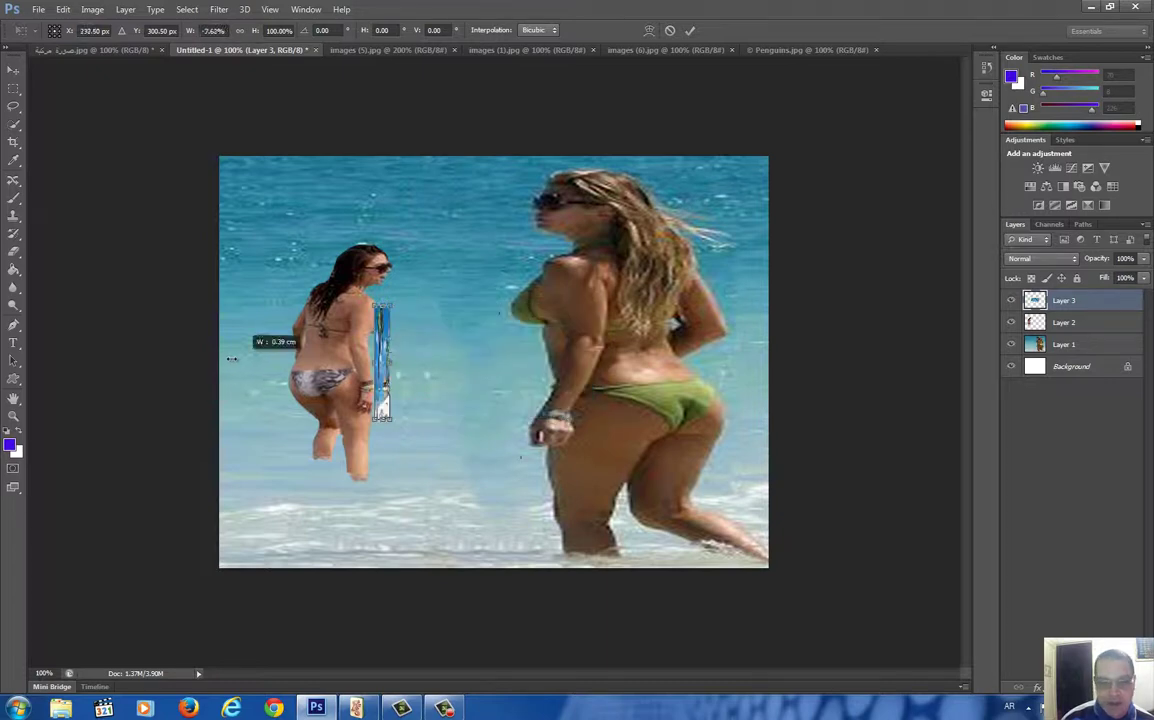
drag(215, 357, 202, 362)
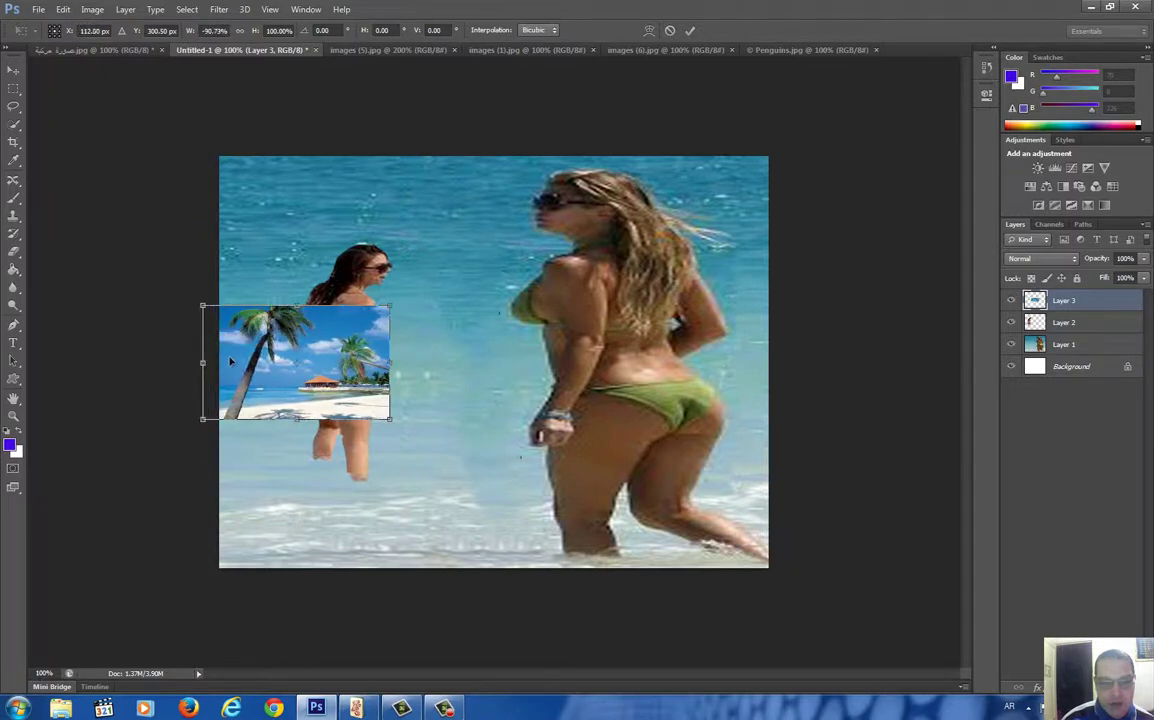
mouse_move(363, 362)
mouse_down()
mouse_move(342, 328)
mouse_move(368, 326)
mouse_move(275, 192)
mouse_move(293, 211)
mouse_up()
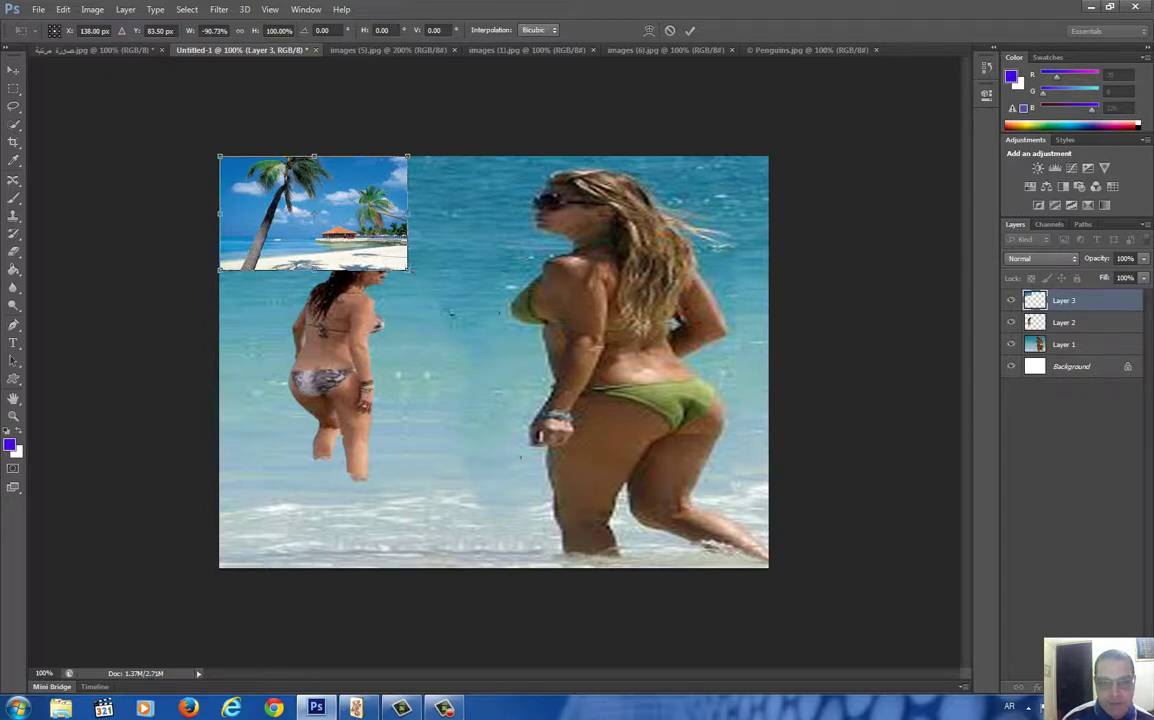
drag(407, 269, 662, 499)
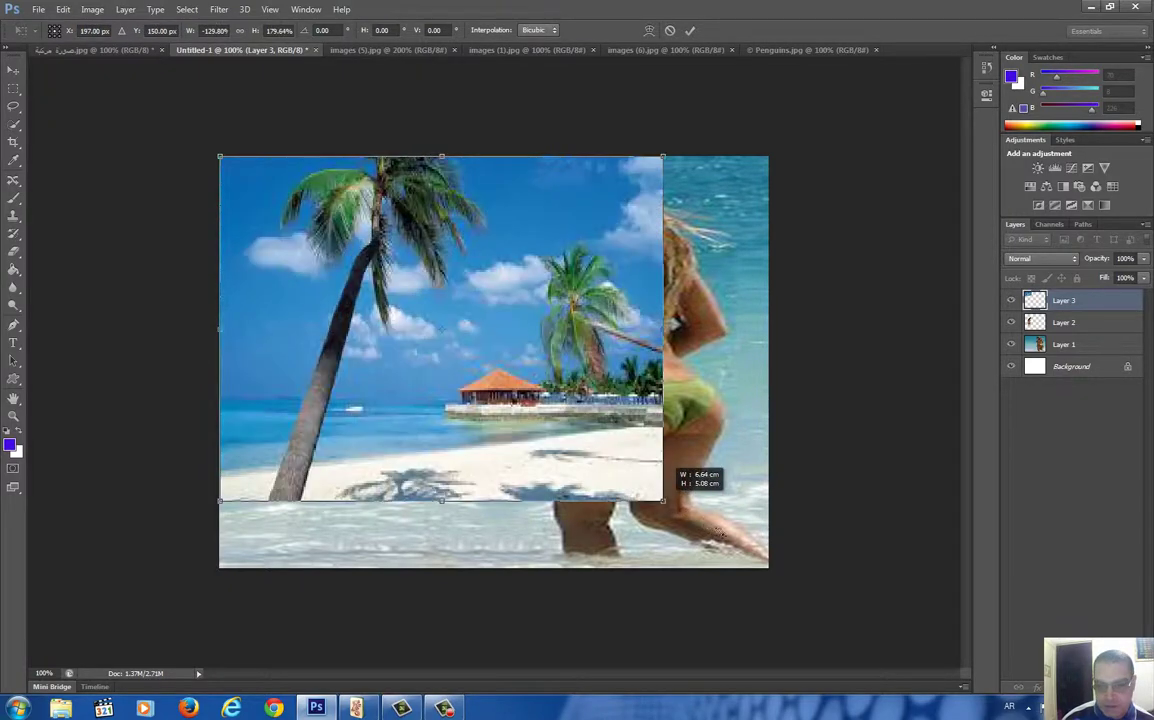
drag(662, 499, 768, 567)
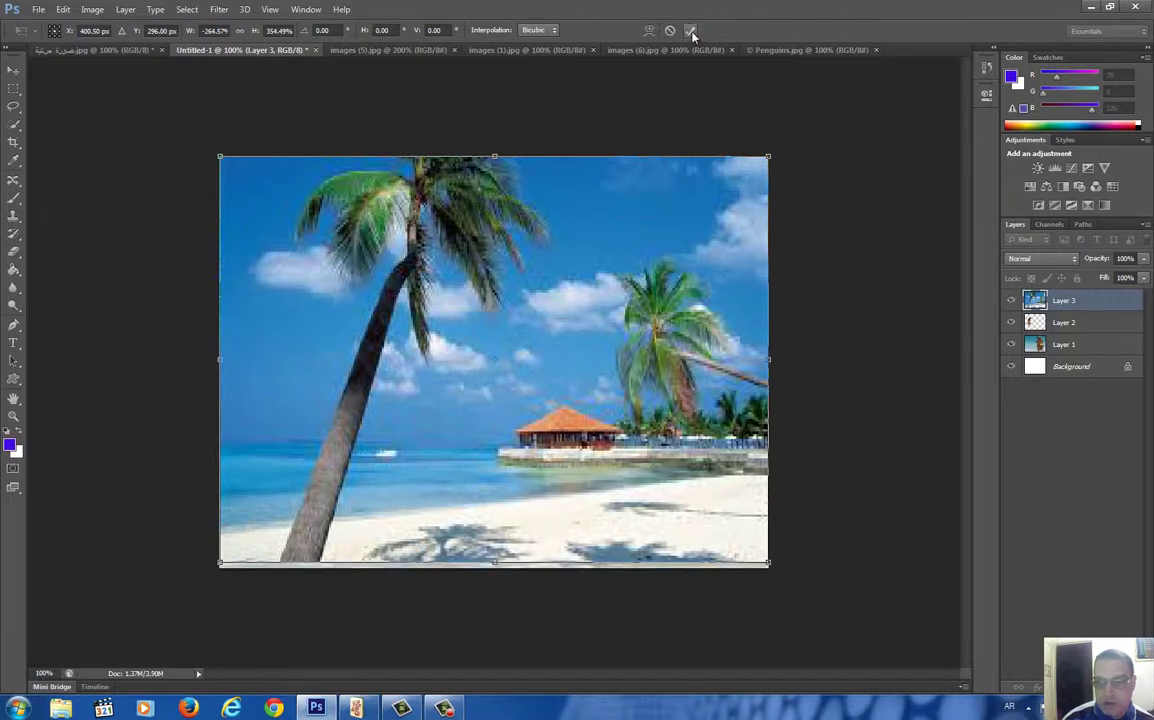
Apply the palm-tree transform and drag Layer 3 to the top of the layer stack
click(692, 35)
key(e)
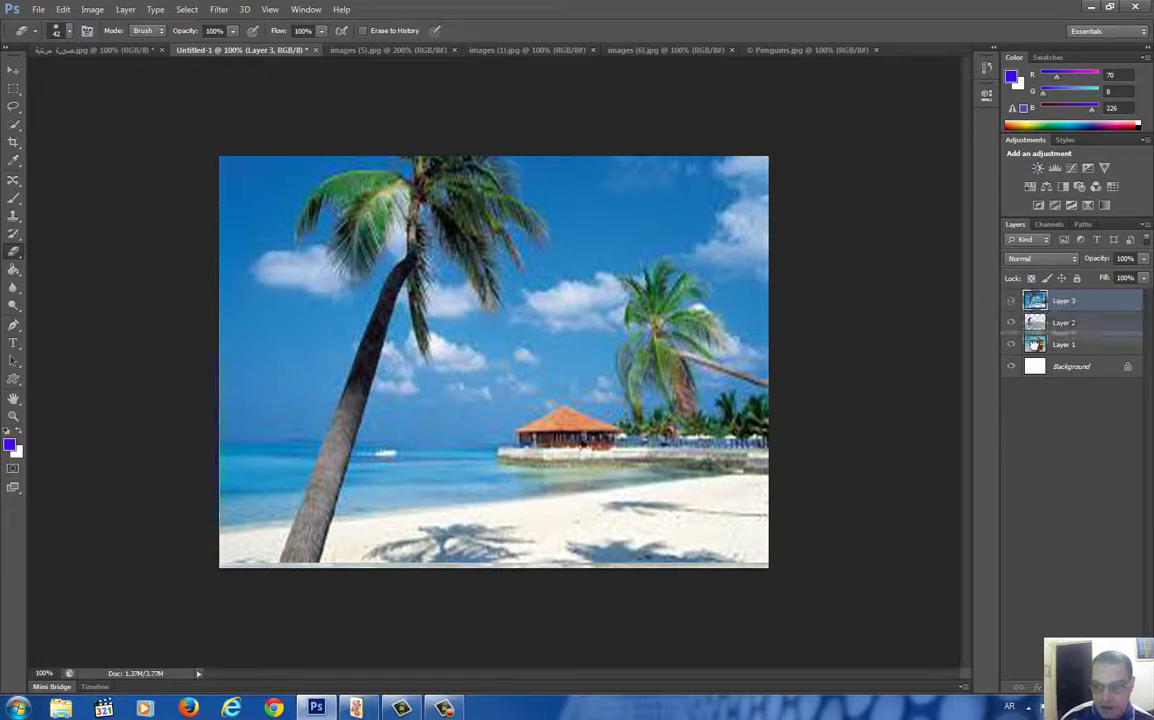
mouse_move(1036, 299)
mouse_down()
mouse_move(1033, 345)
mouse_move(991, 361)
mouse_up()
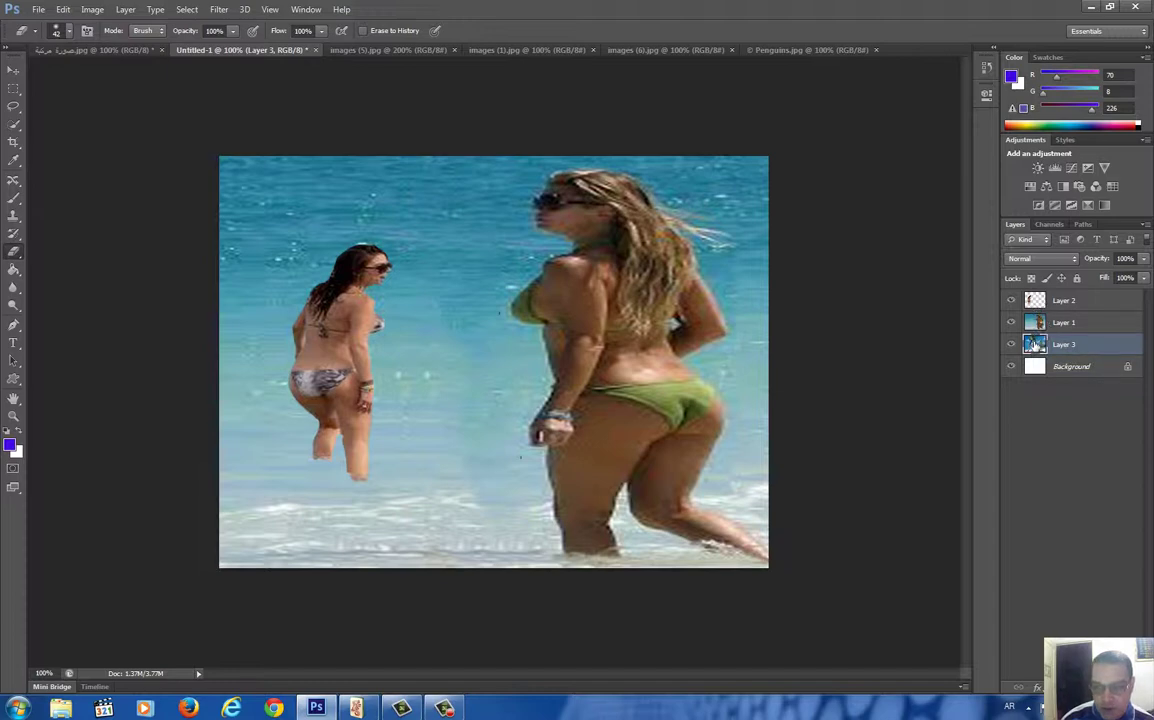
drag(1036, 345, 1036, 297)
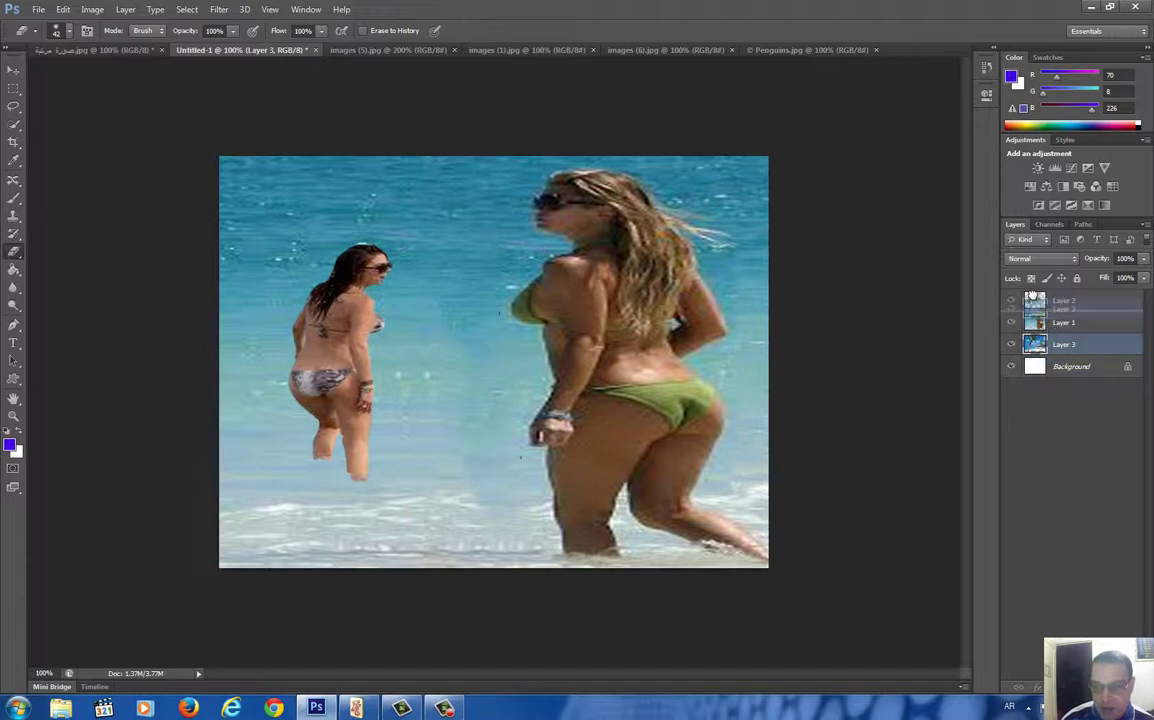
drag(1036, 297, 1038, 300)
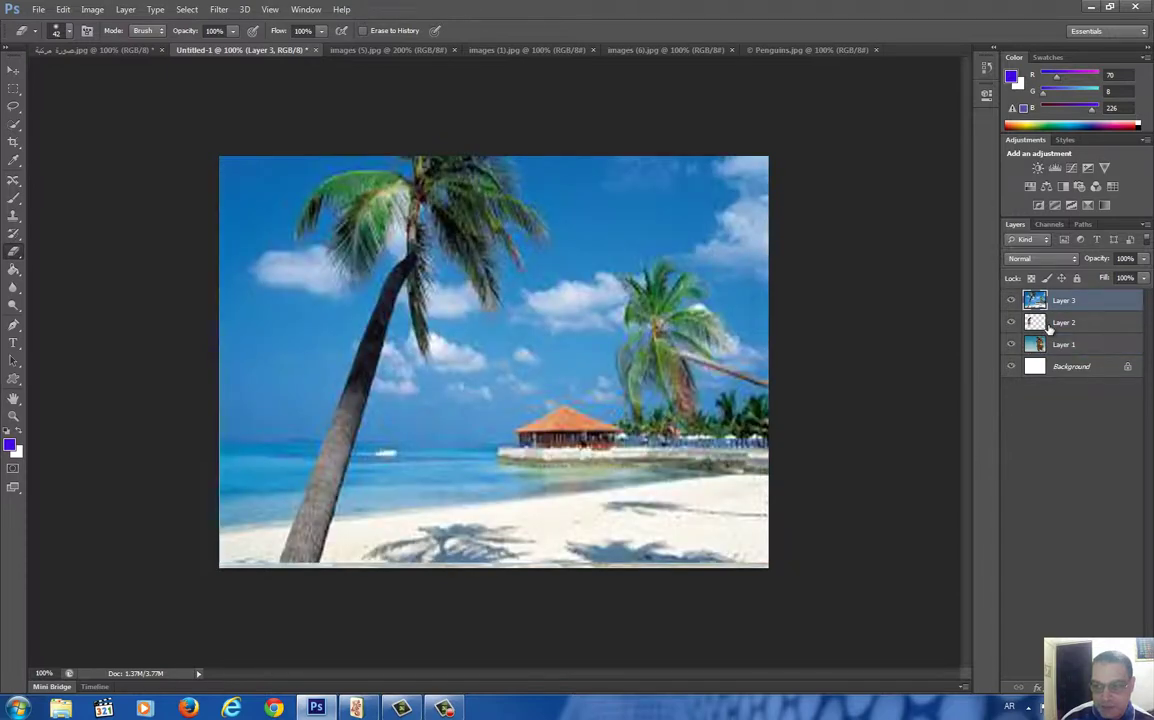
Set Layer 3's opacity to 35% so both women show through the beach scene
click(1097, 259)
drag(1088, 261, 1084, 261)
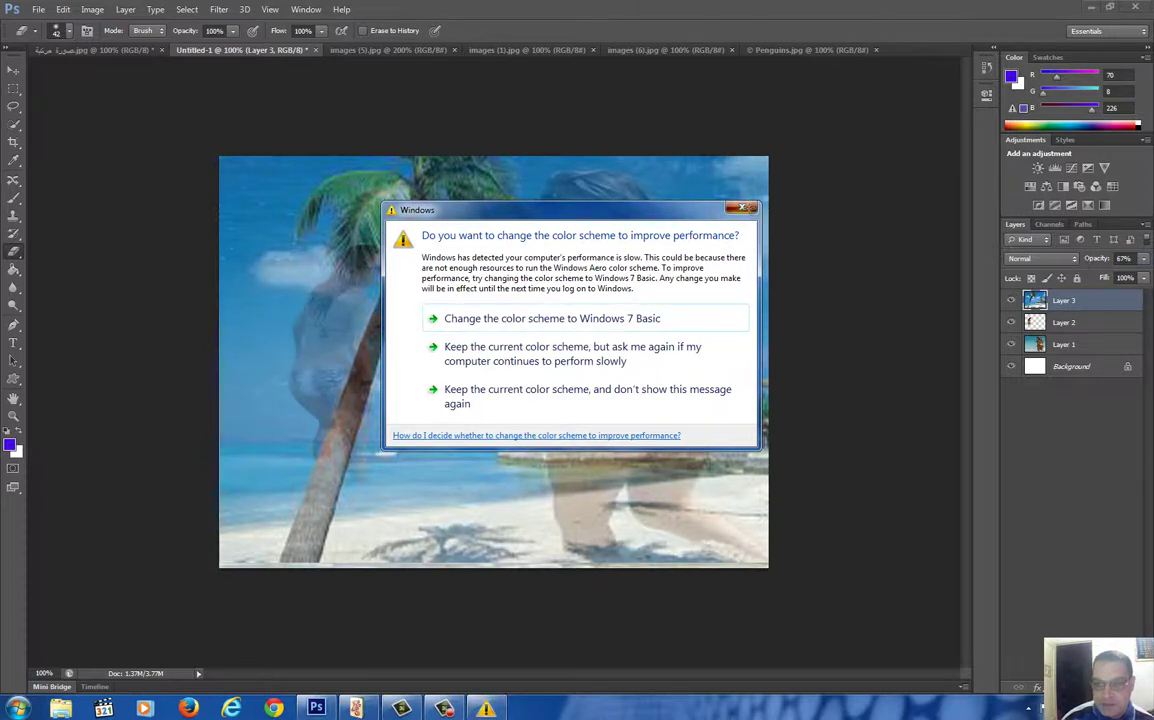
click(742, 207)
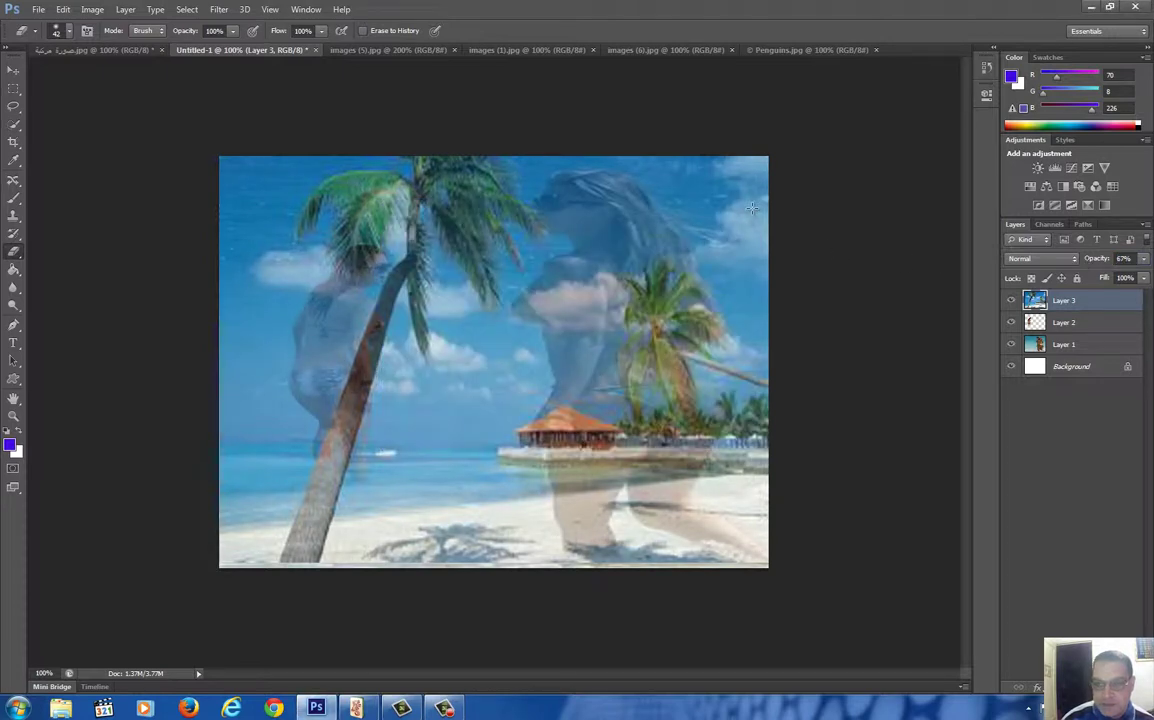
click(1100, 259)
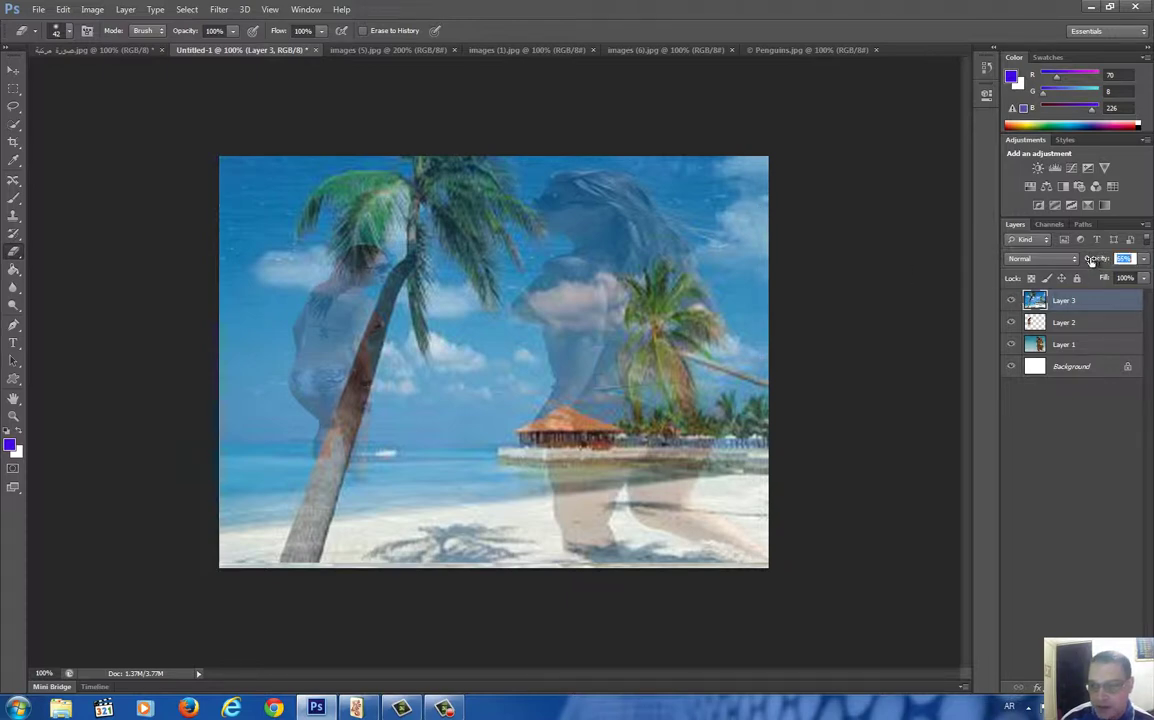
text(15)
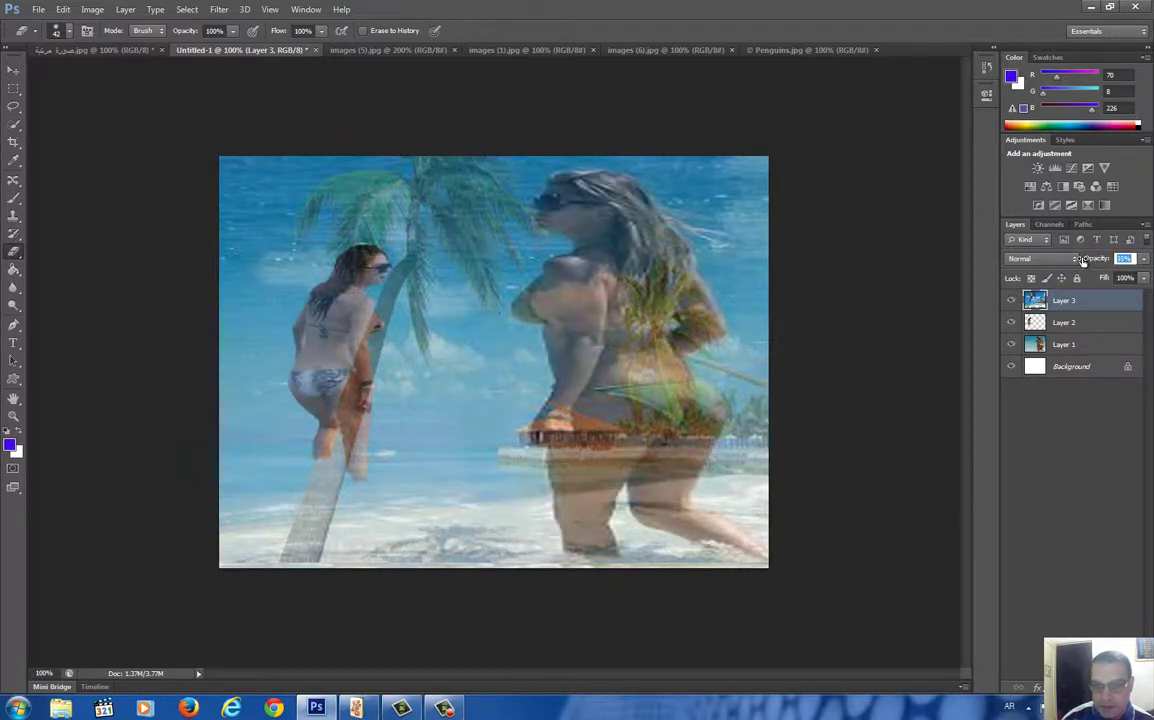
key(Return)
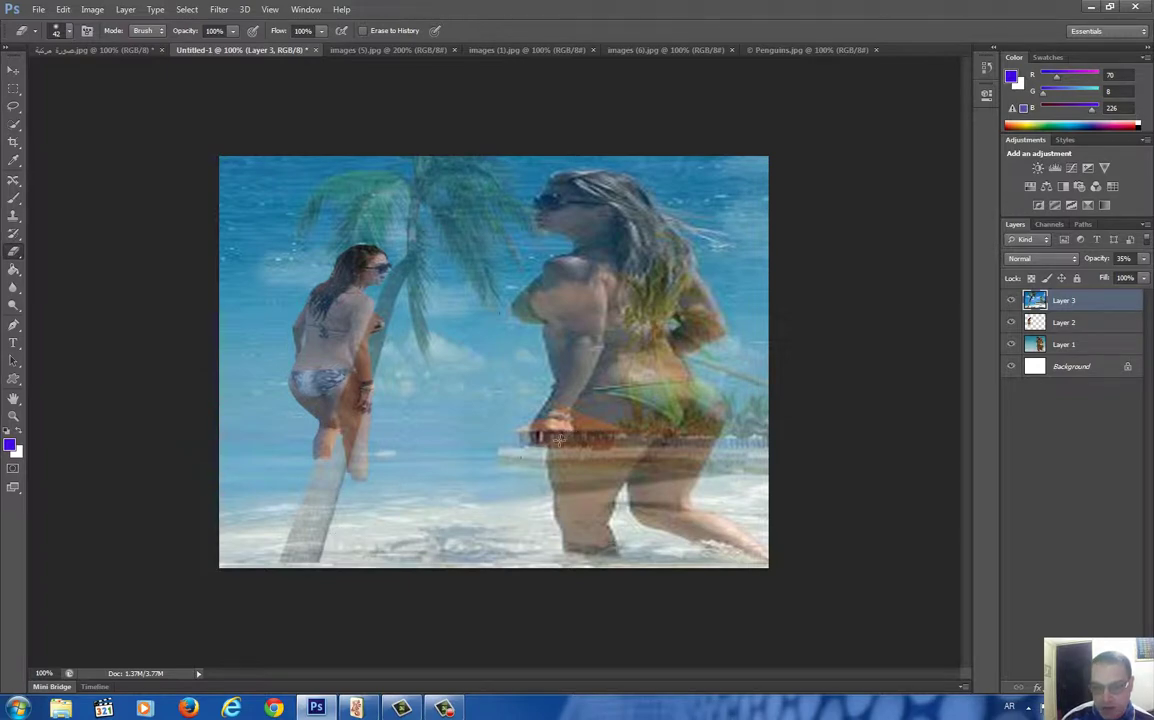
click(13, 70)
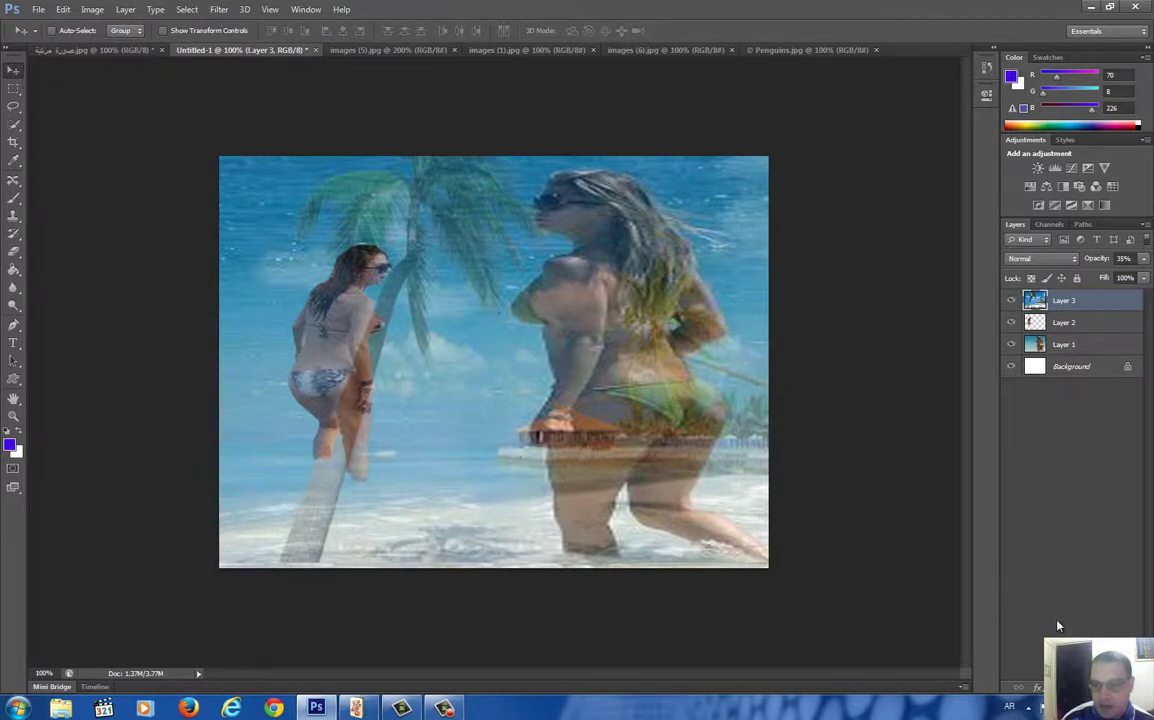
Copy the whole Penguins.jpg image and paste it into the montage as a new layer
click(671, 52)
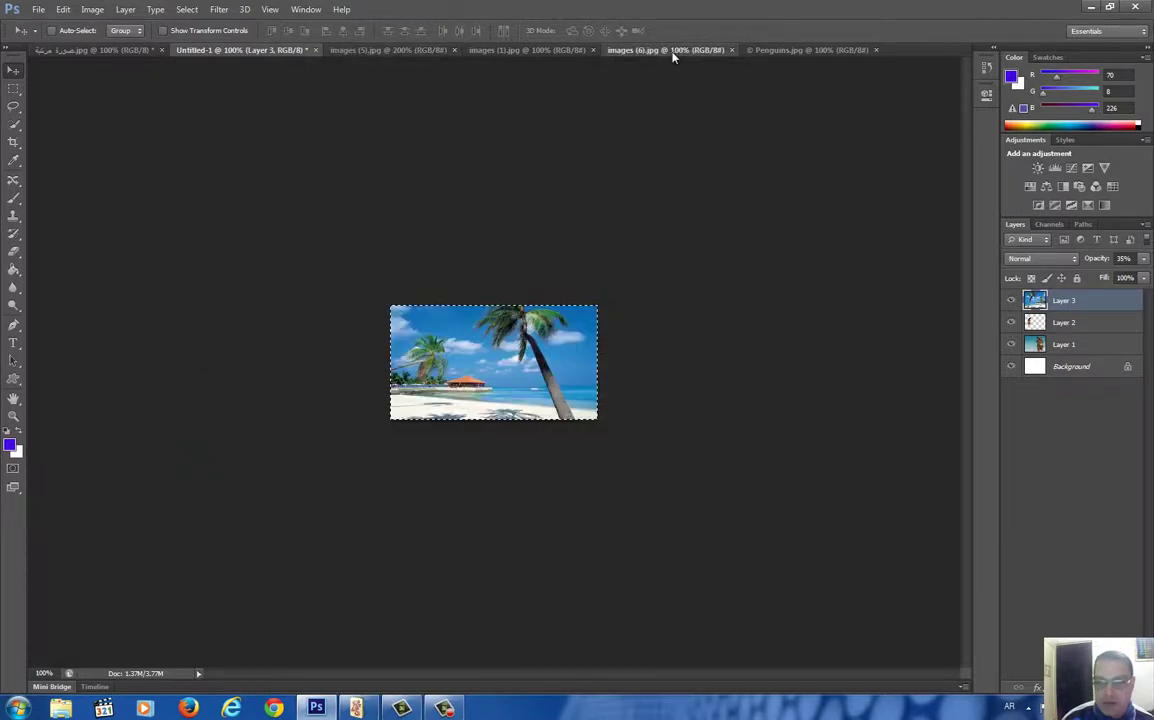
click(797, 52)
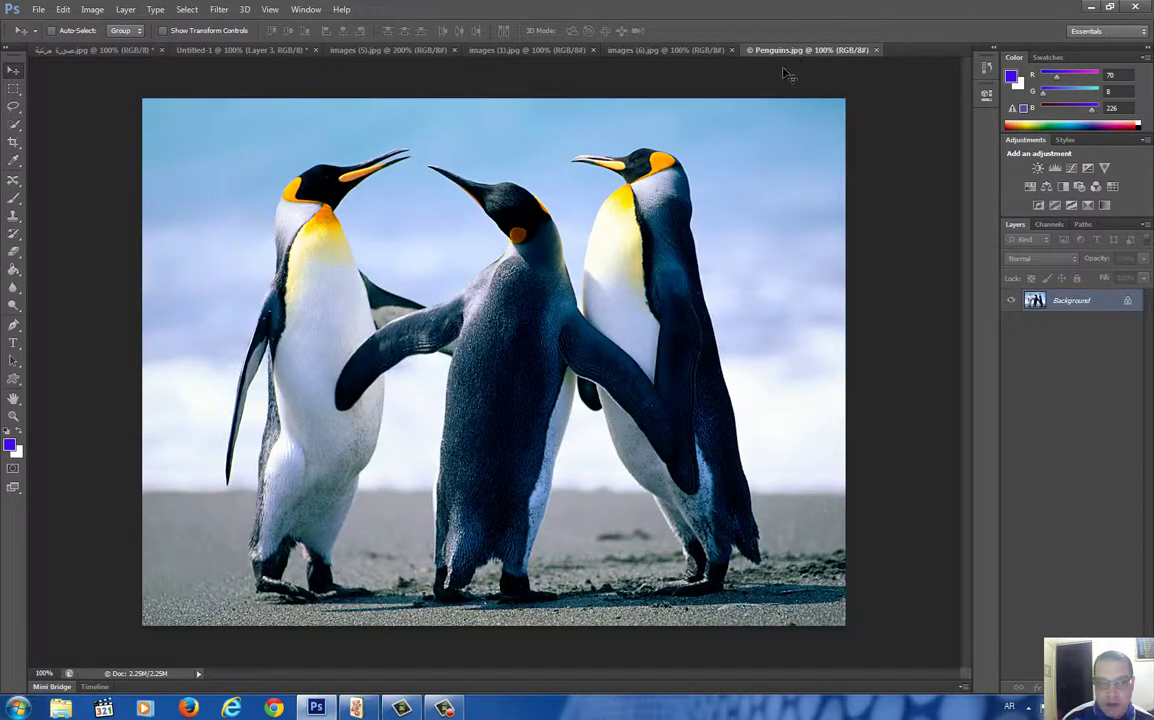
key(ctrl+a)
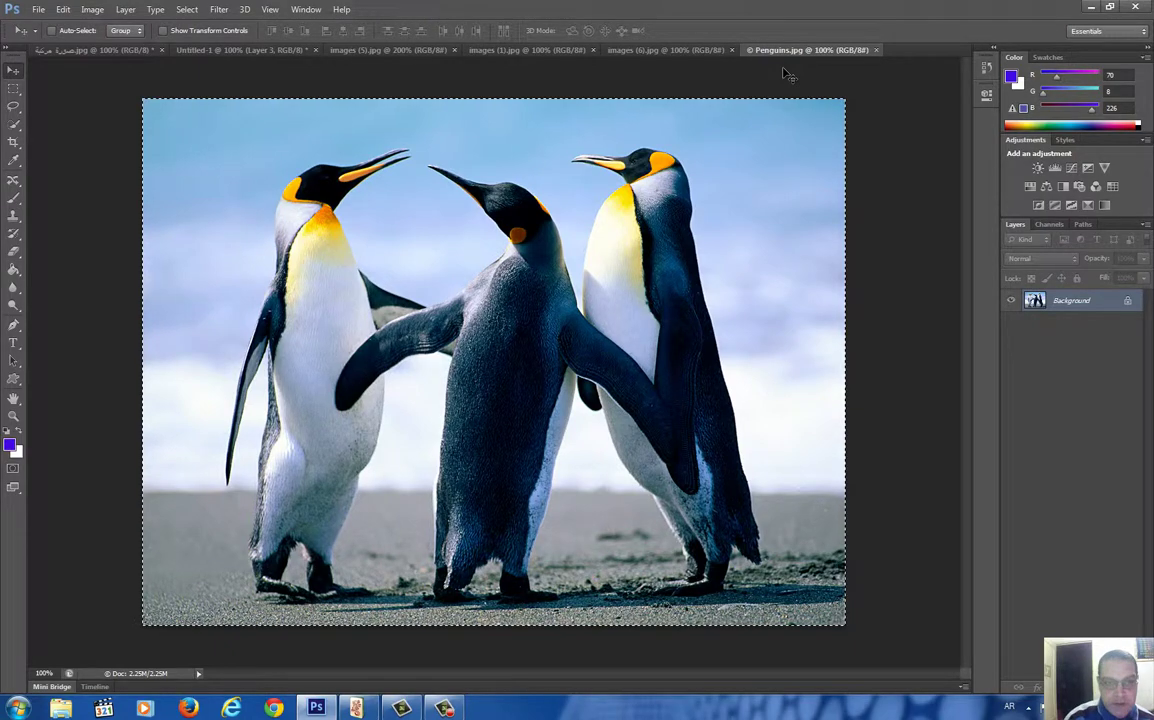
click(258, 52)
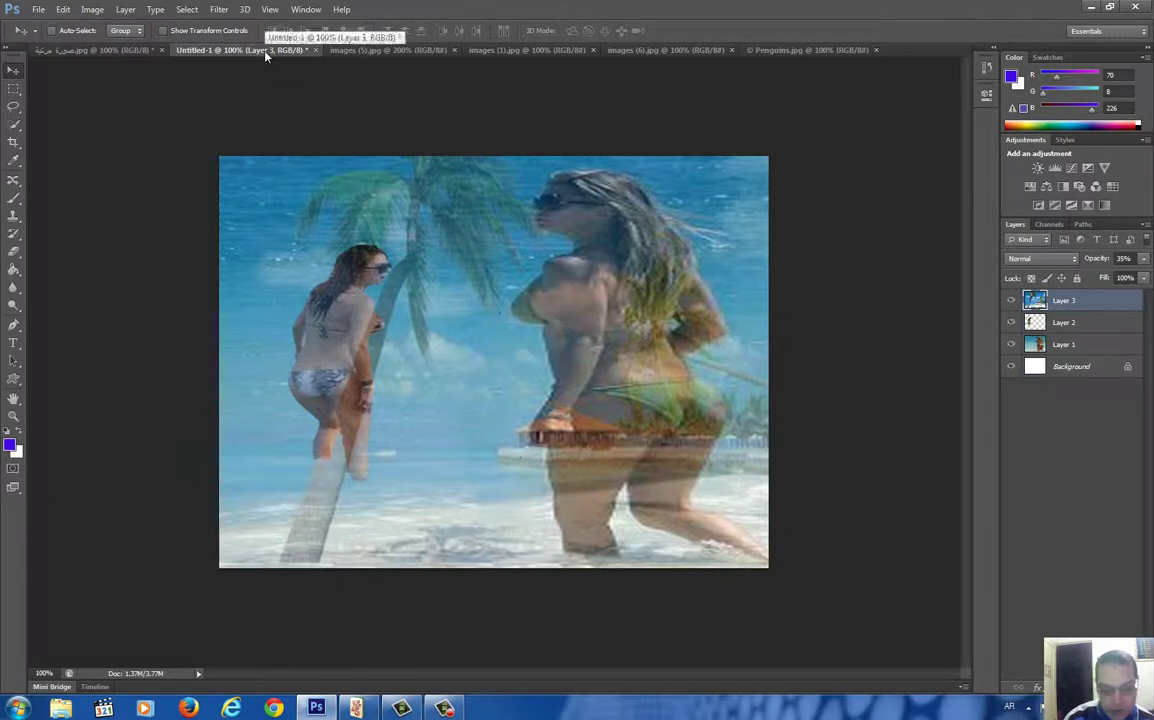
key(ctrl+v)
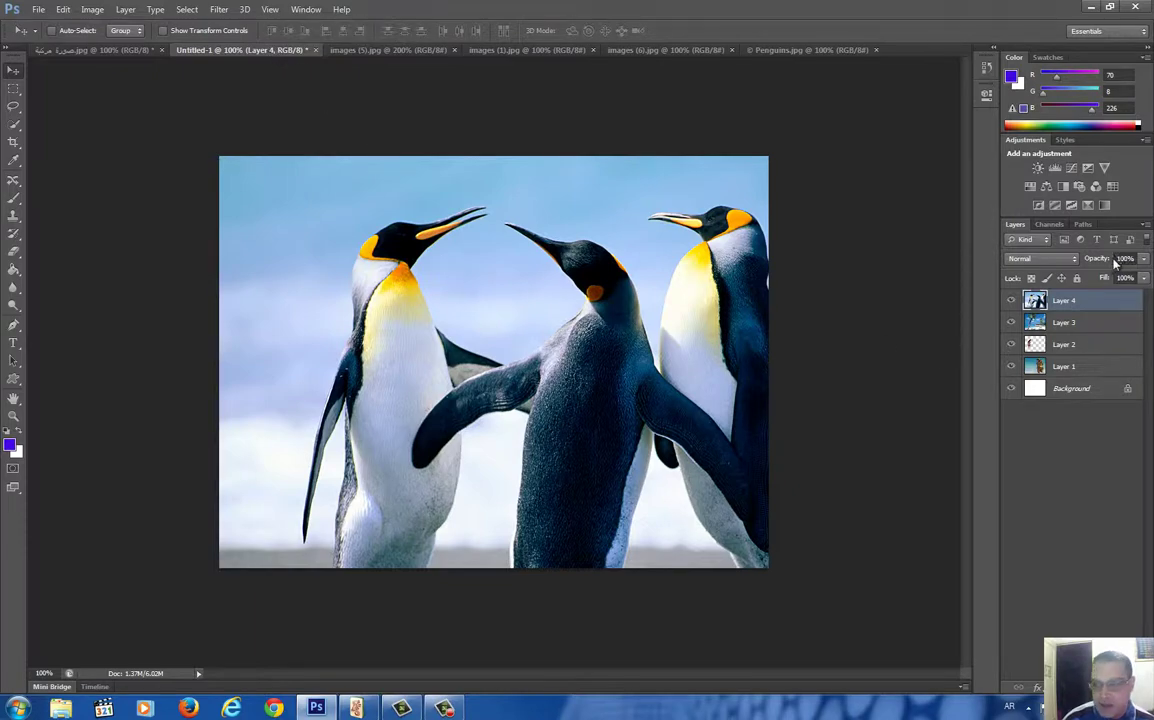
Lower the penguin layer's opacity to 35% and reselect it in the Layers panel
mouse_move(1109, 261)
mouse_down()
mouse_move(1040, 264)
mouse_move(1068, 264)
mouse_up()
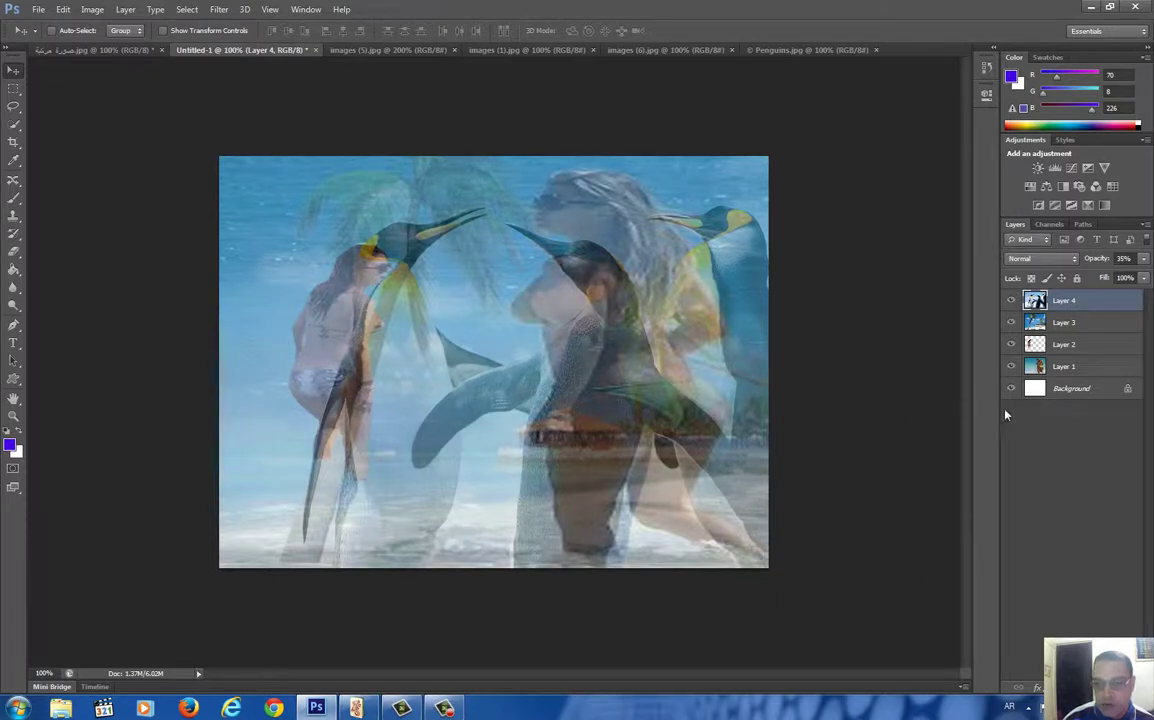
click(1040, 430)
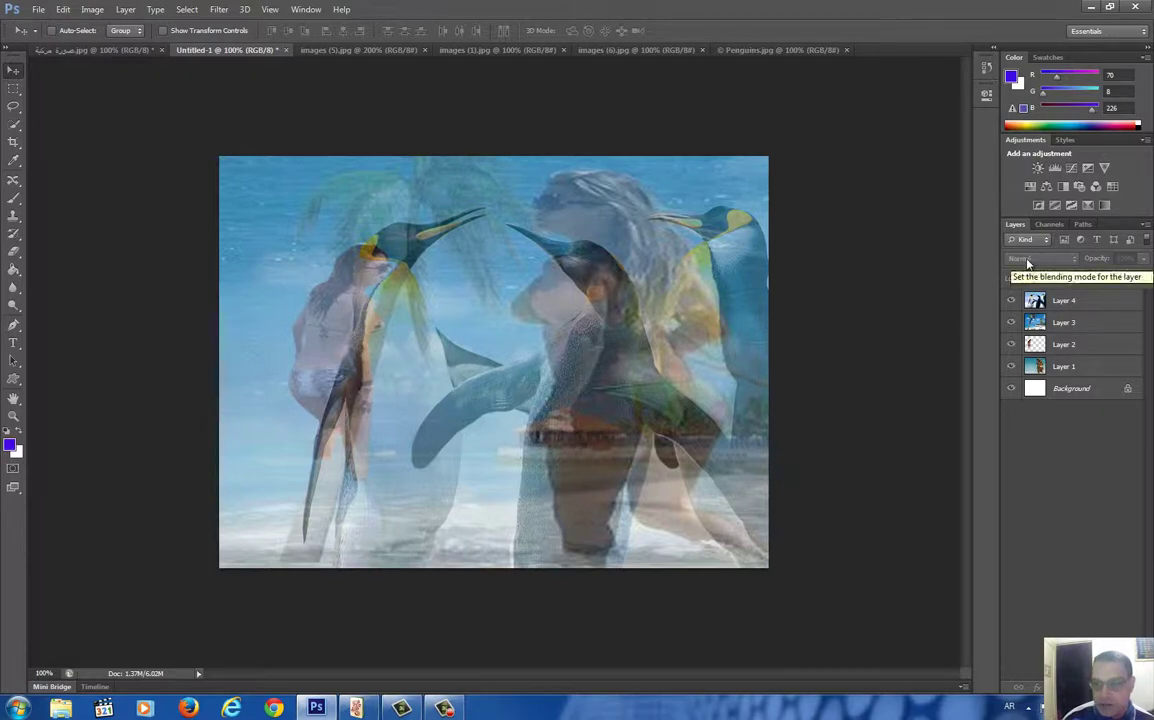
click(1034, 301)
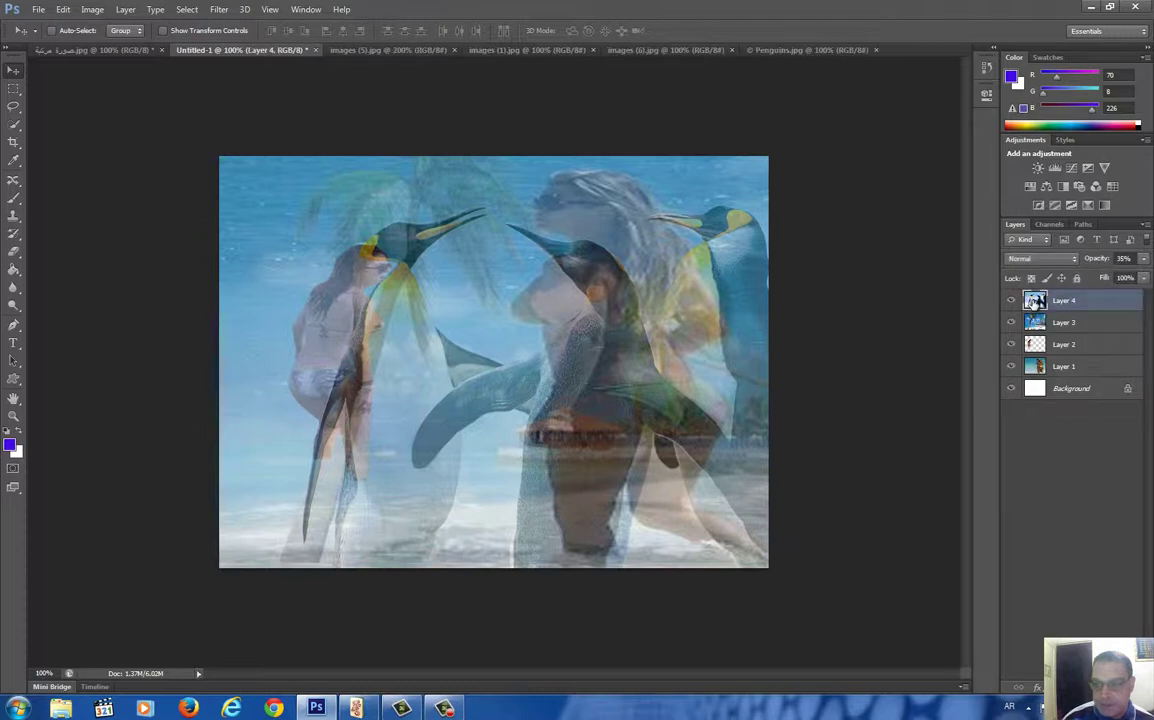
click(1044, 260)
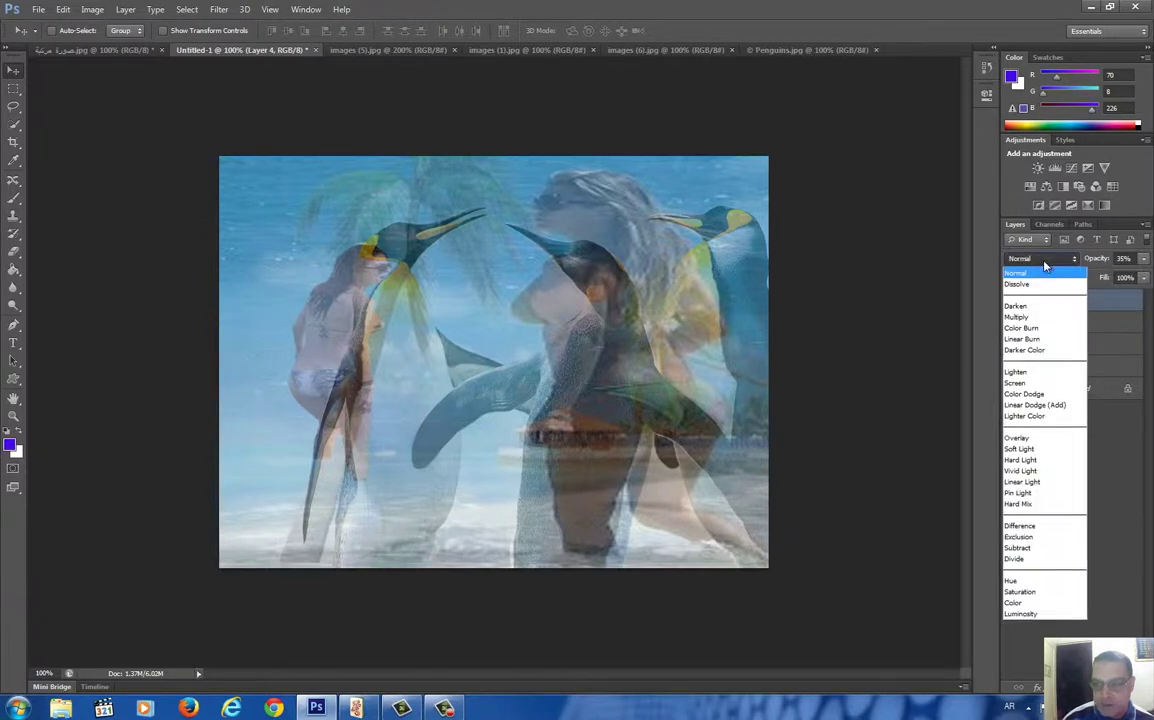
Try blend modes on the penguin layer, including Linear Light, and end on Vivid Light
click(1022, 613)
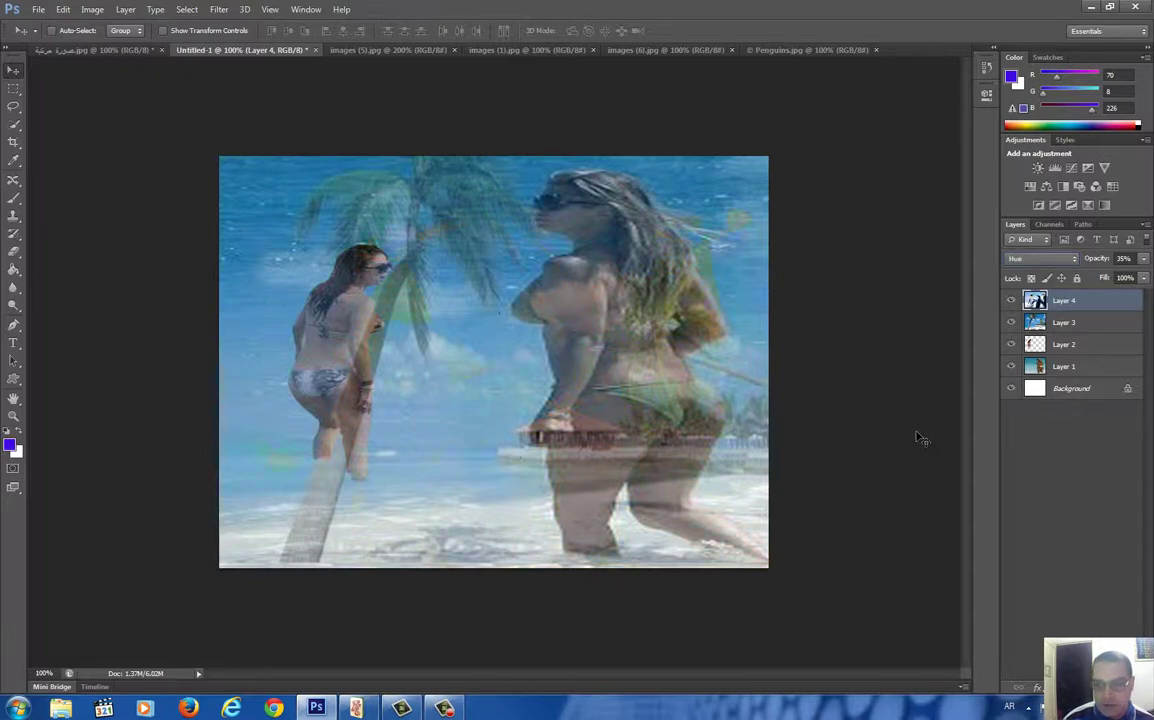
key(alt+shift+j)
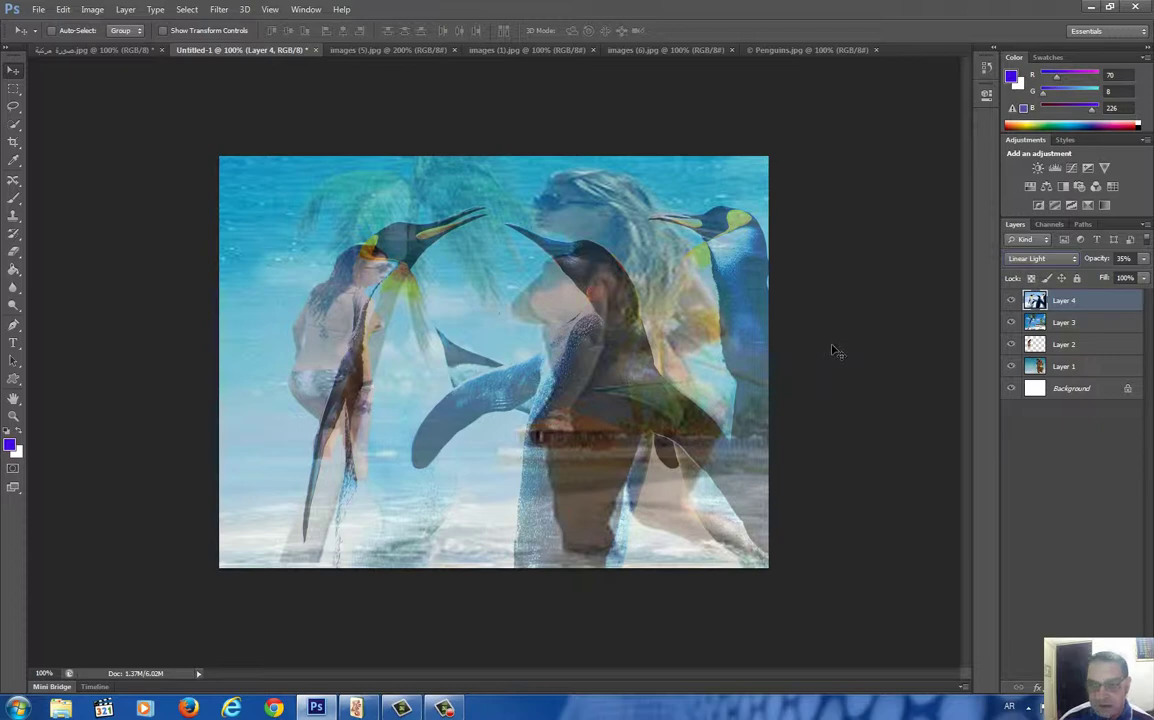
key(shift+minus)
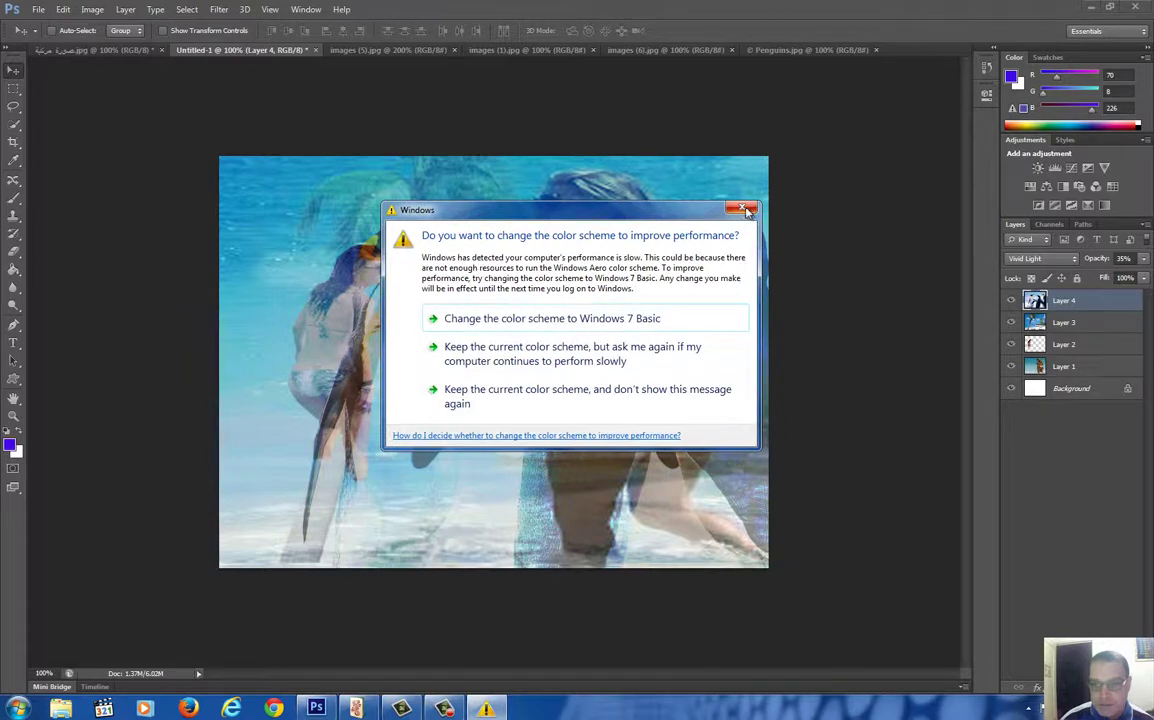
Dismiss the color-scheme warning and run the penguin blend through Hard Light, Linear Dodge and Color Dodge to Color Burn
click(744, 210)
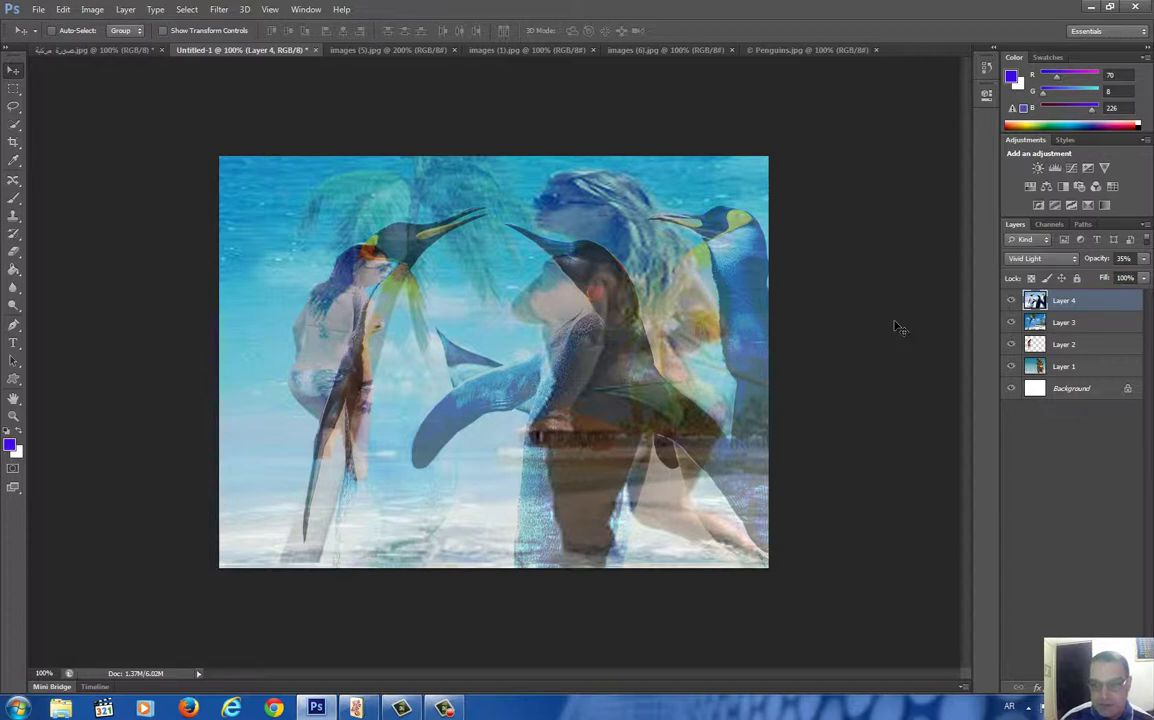
click(1023, 262)
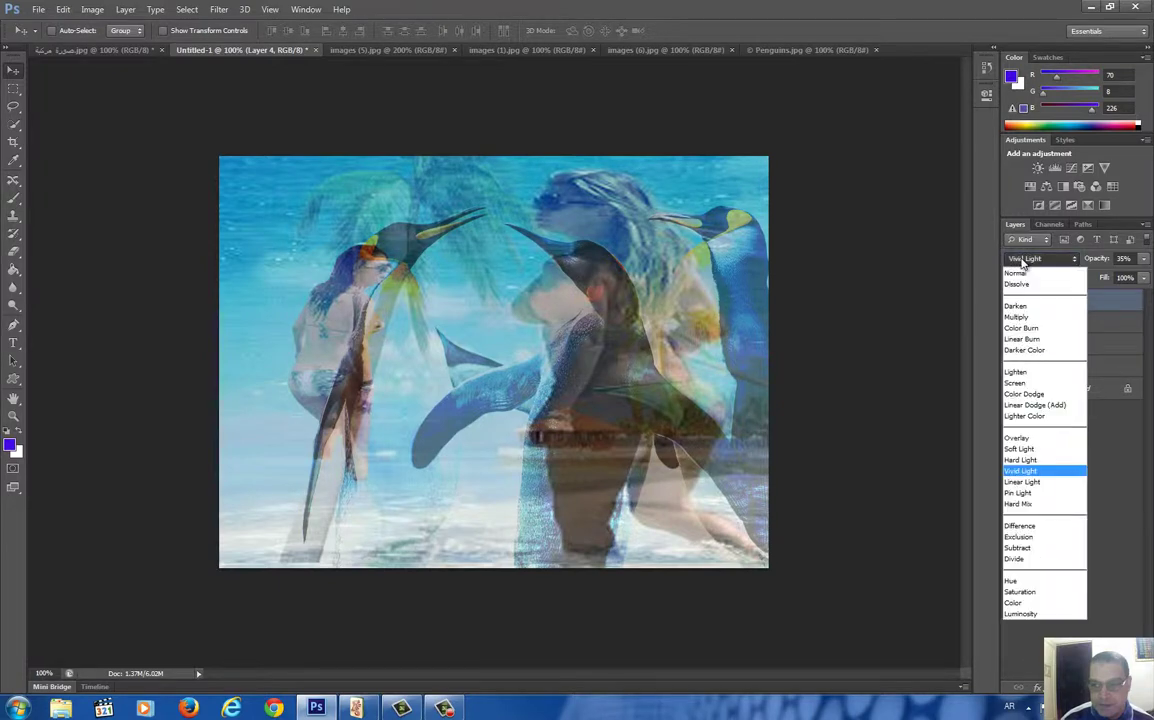
click(1023, 460)
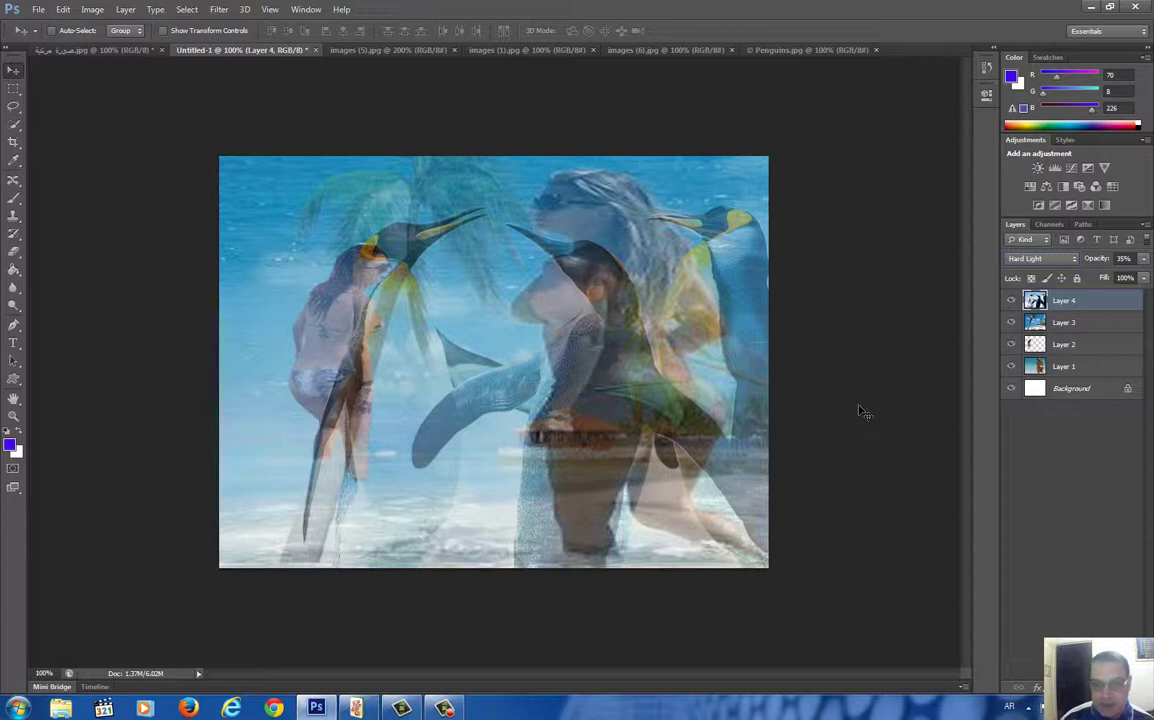
key(shift+alt+a)
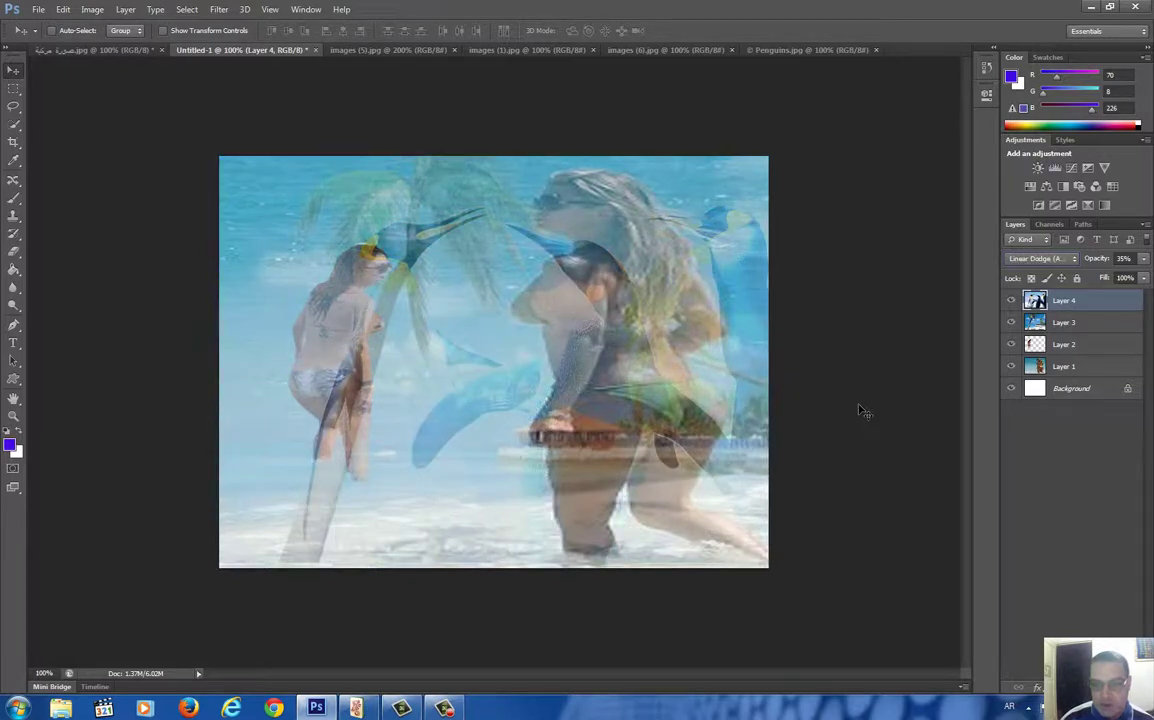
key(shift+alt+d)
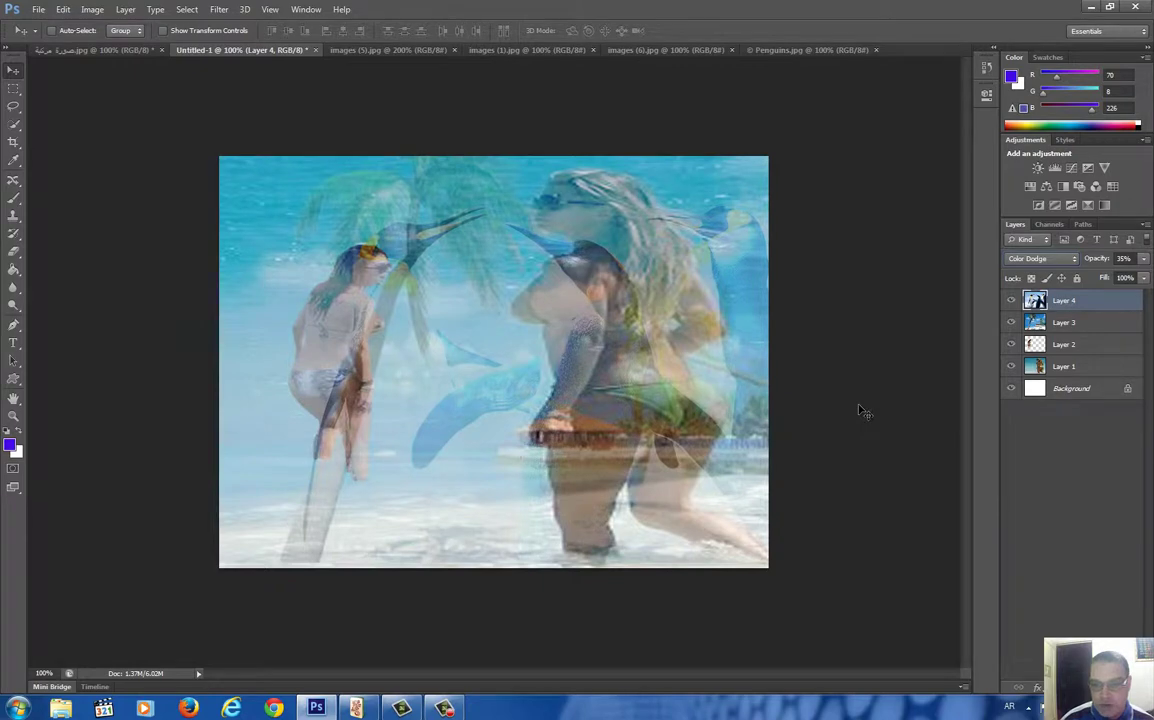
key(shift+minus)
key(shift+minus)
key(shift+minus)
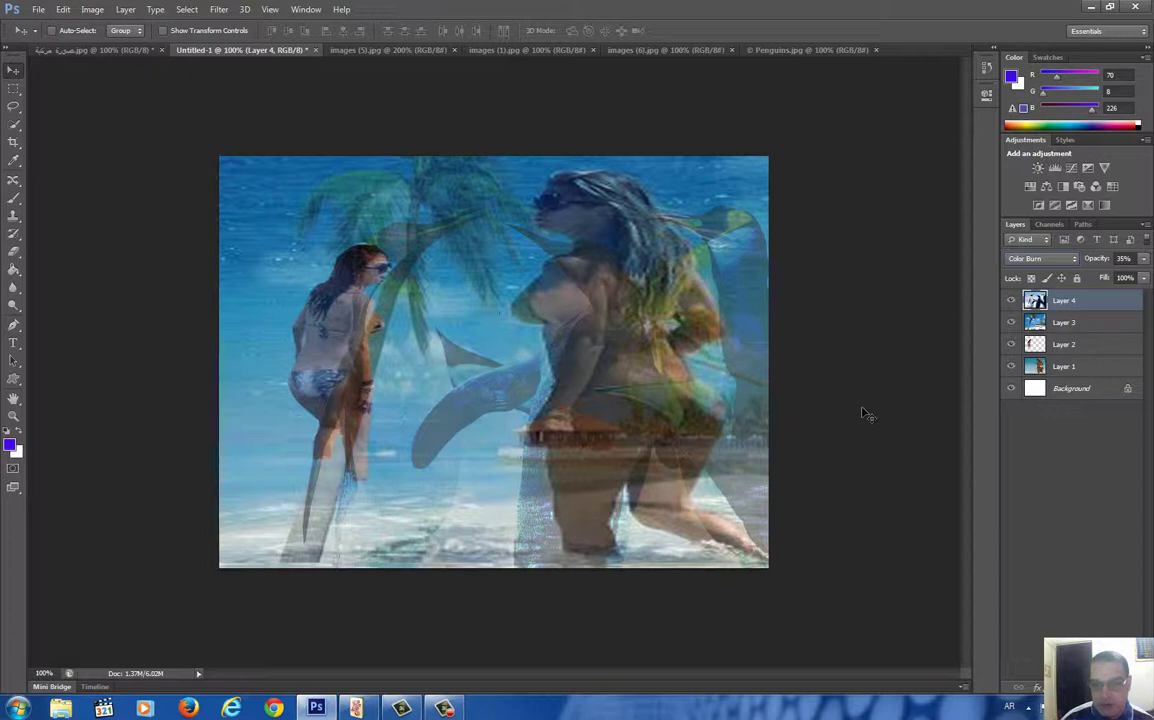
Add a Curves adjustment, pull a few curve points slightly down, and collapse its properties
click(1072, 168)
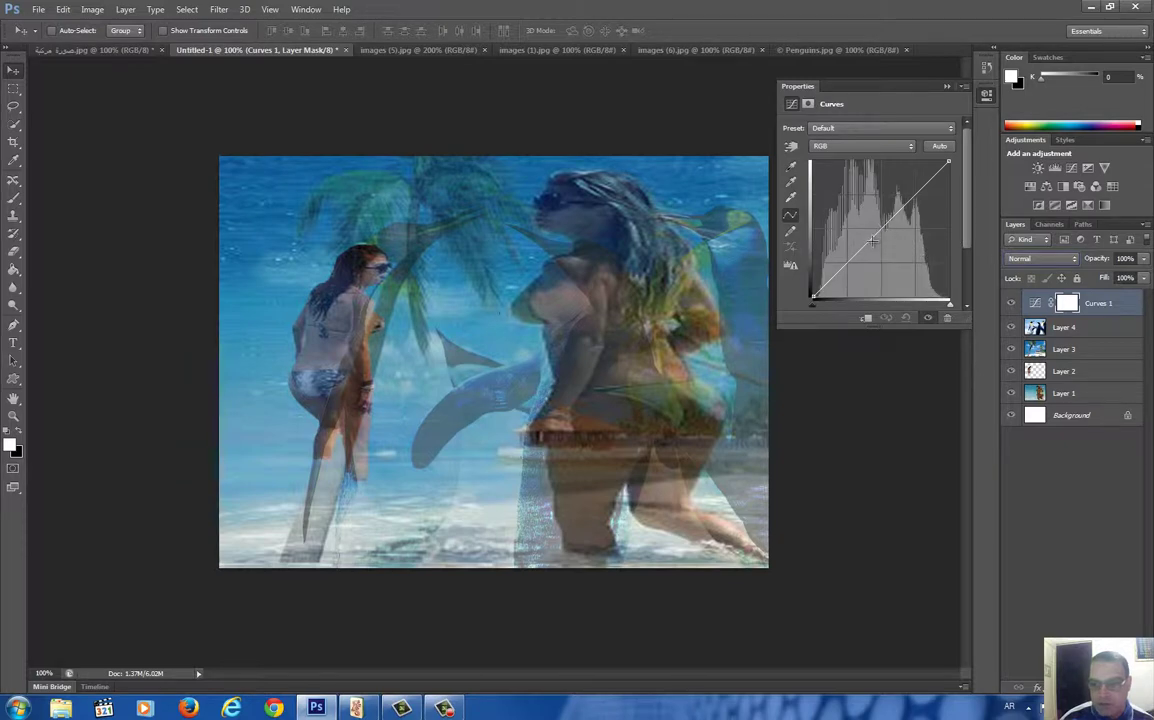
drag(870, 240, 859, 238)
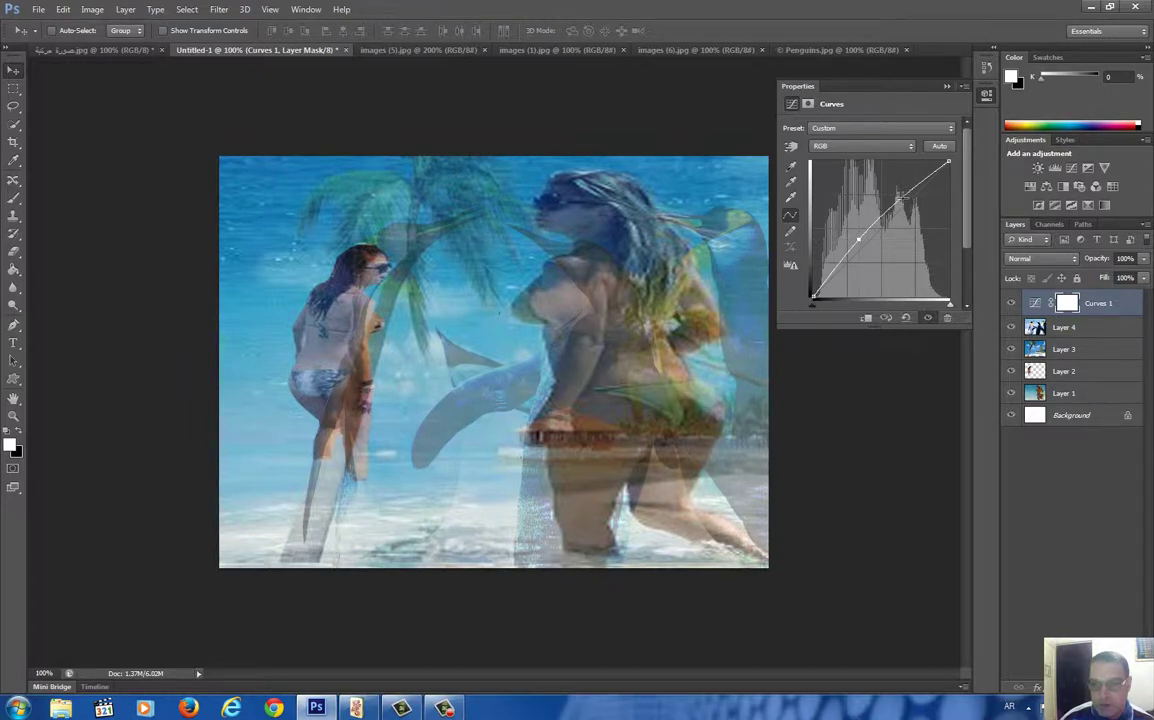
drag(900, 196, 908, 207)
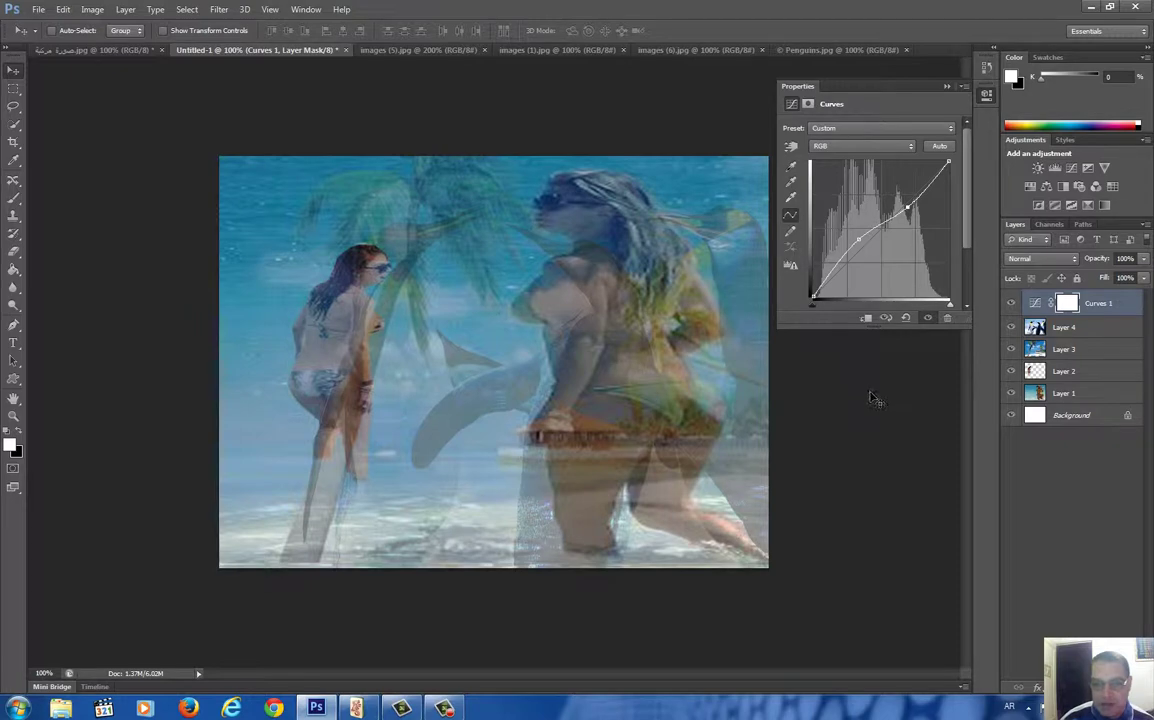
click(830, 266)
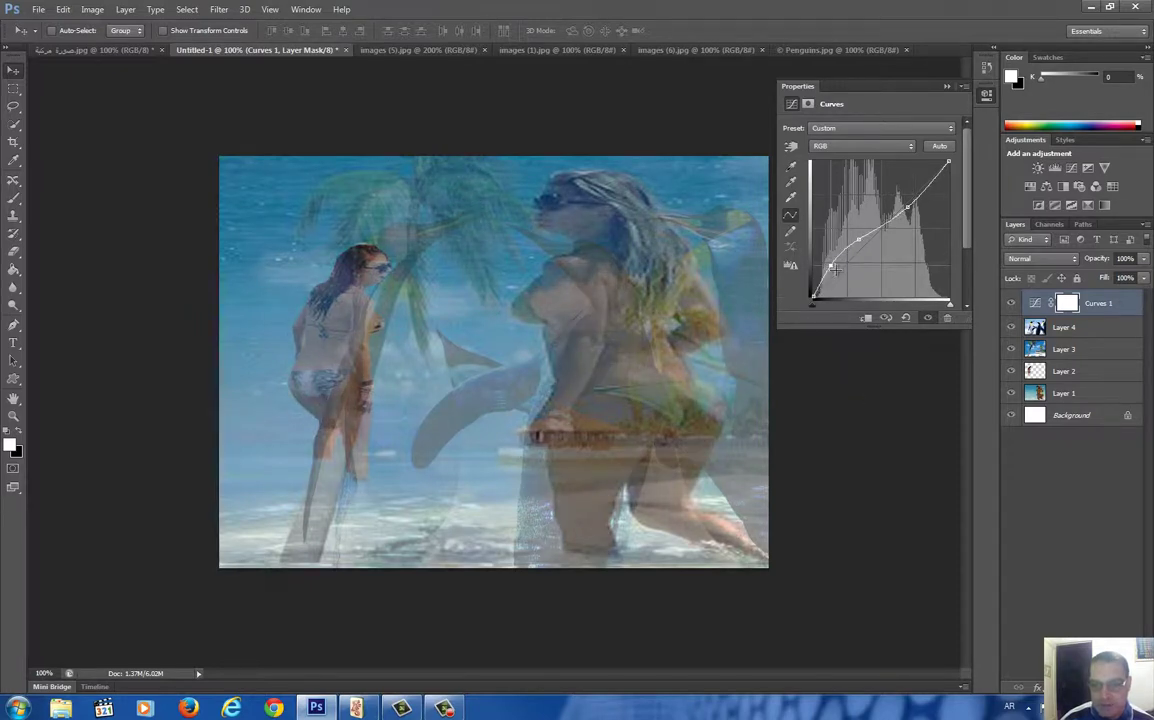
drag(830, 266, 843, 275)
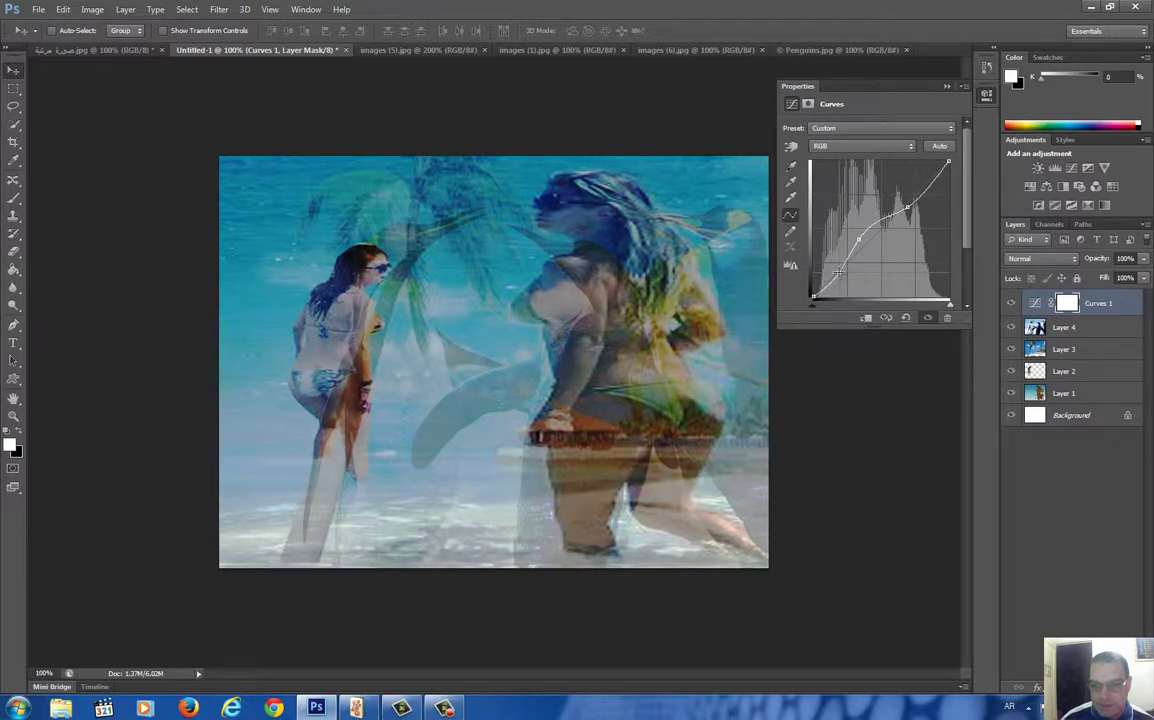
click(838, 271)
drag(858, 238, 862, 246)
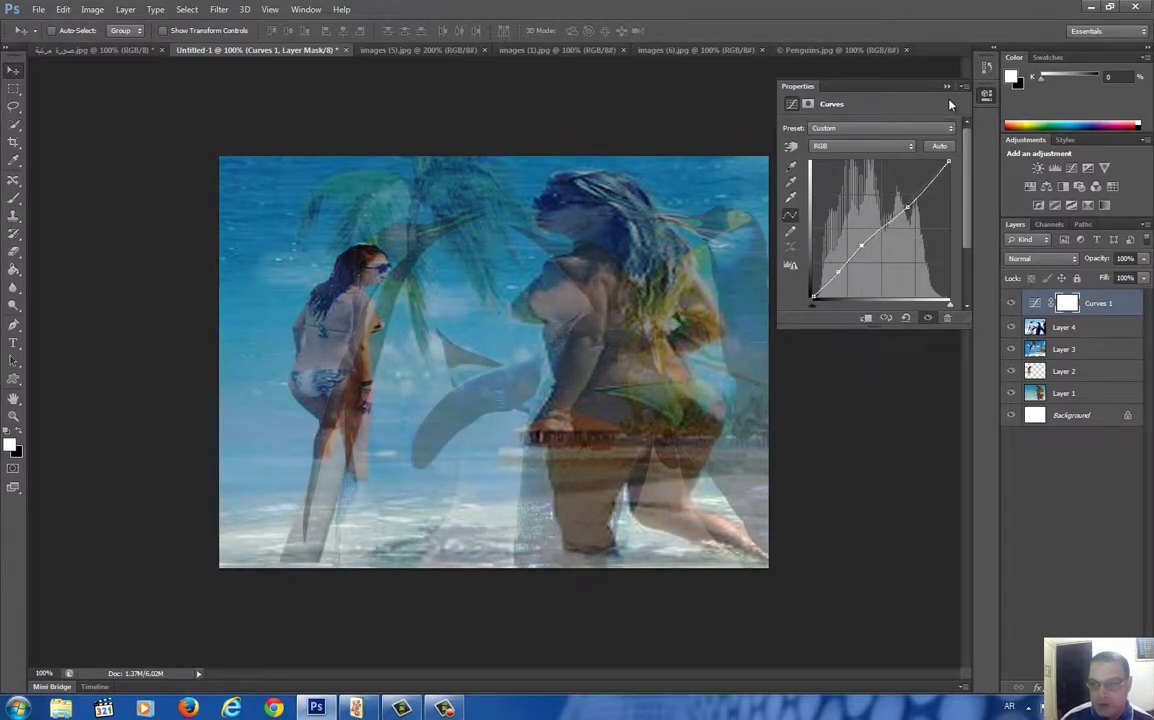
click(947, 87)
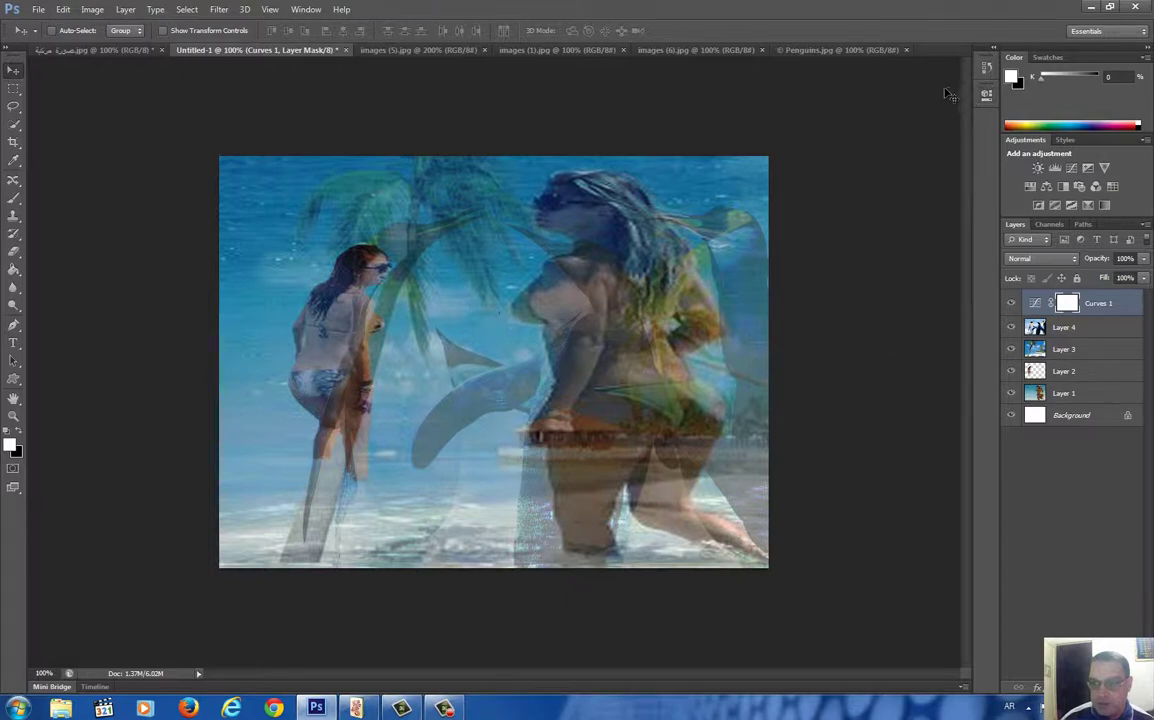
Glance at the other document, then flatten Untitled-1 into a single Background layer
click(103, 52)
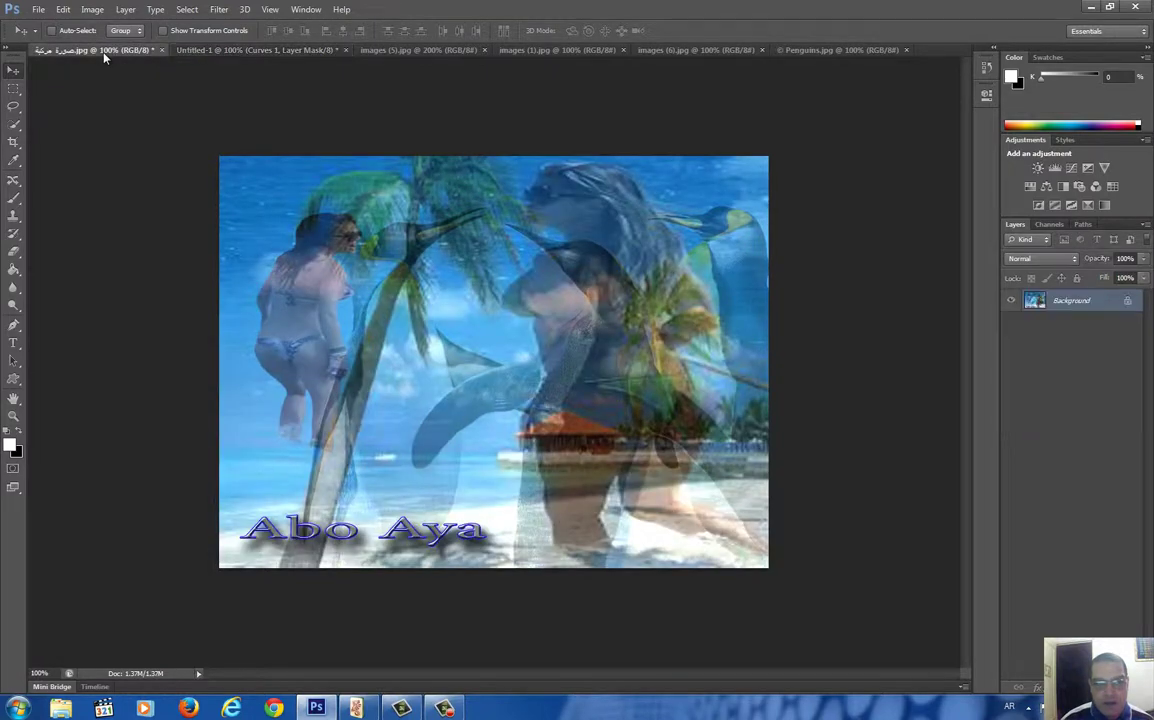
click(239, 52)
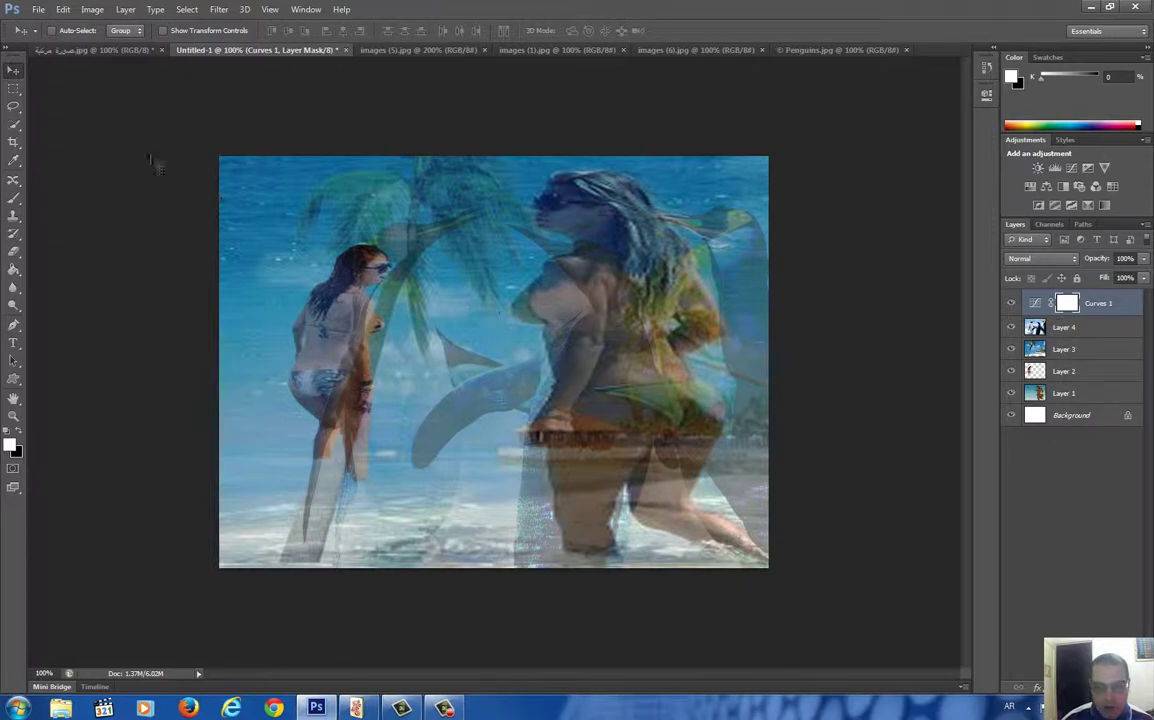
click(127, 10)
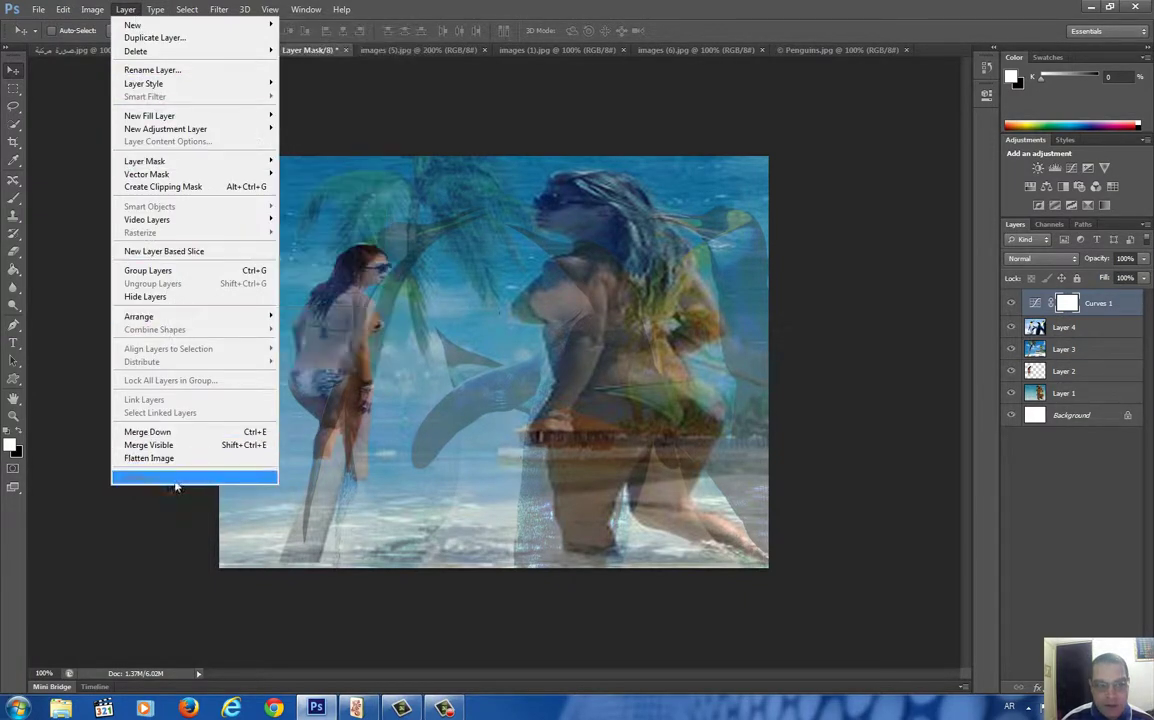
click(183, 461)
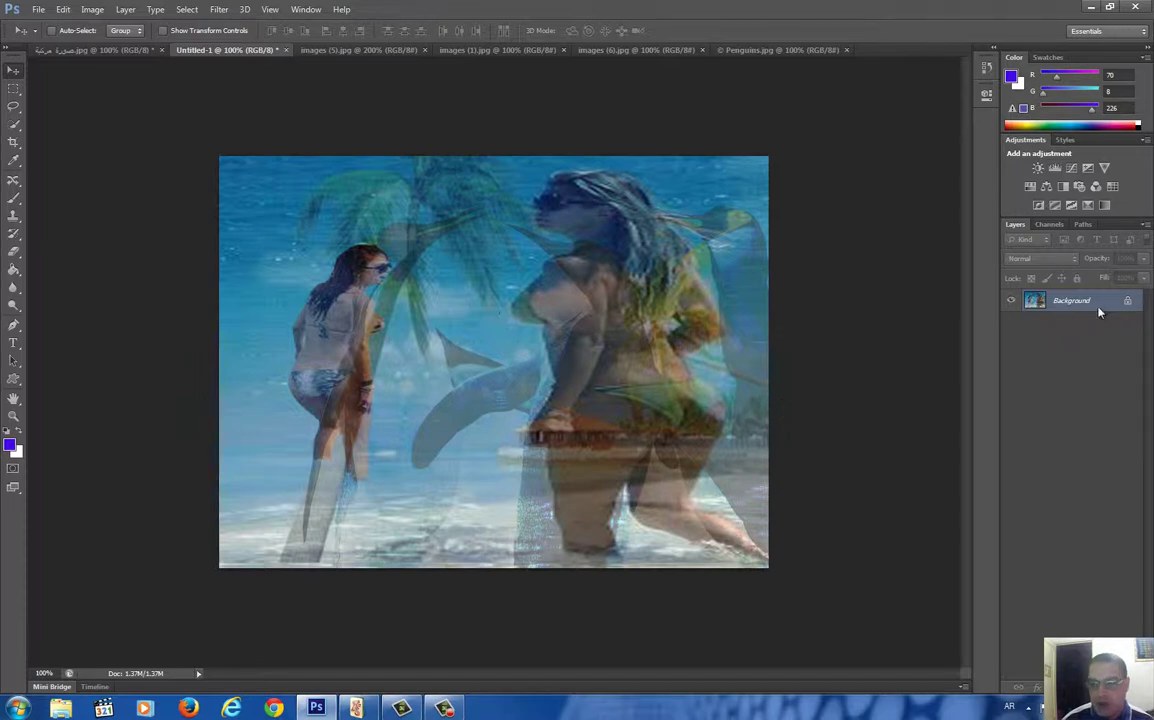
Start Save As and switch the keyboard input from Arabic to English
click(37, 10)
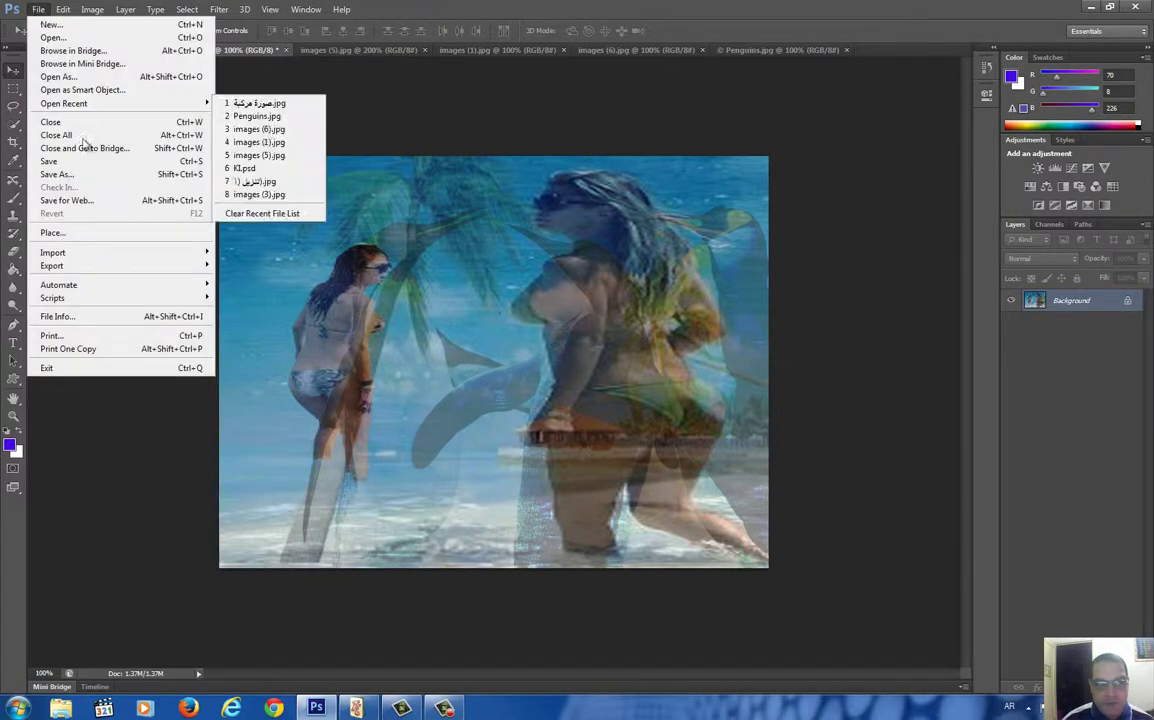
click(93, 176)
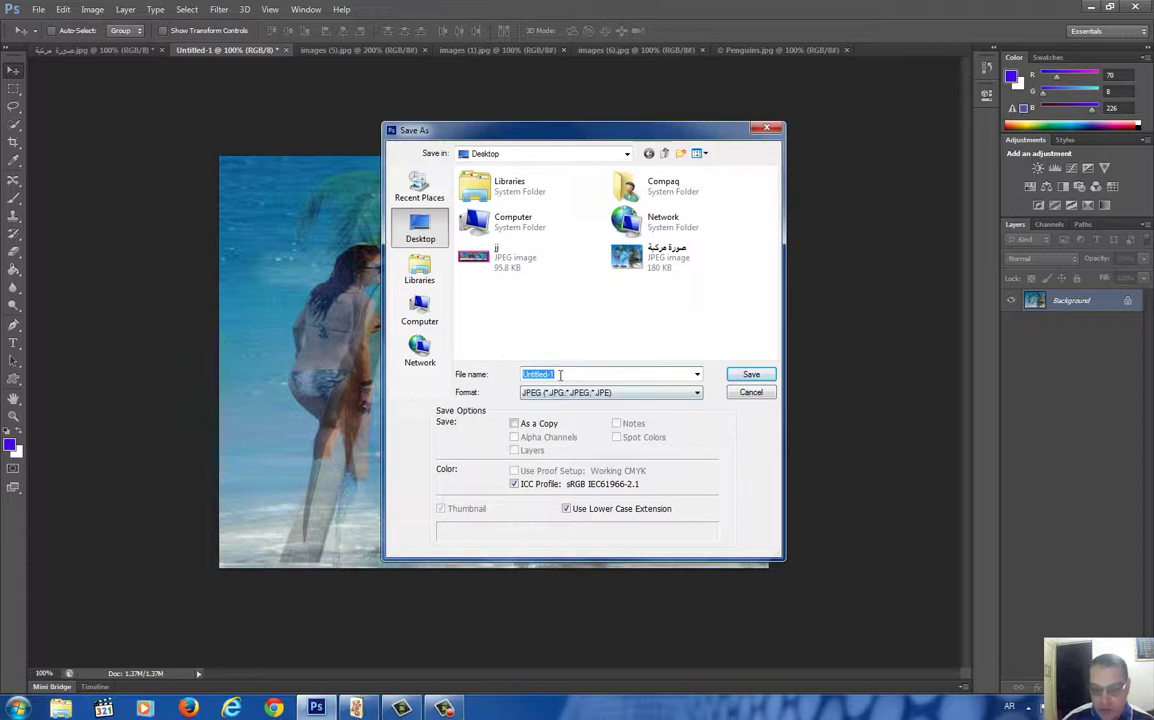
text(ت)
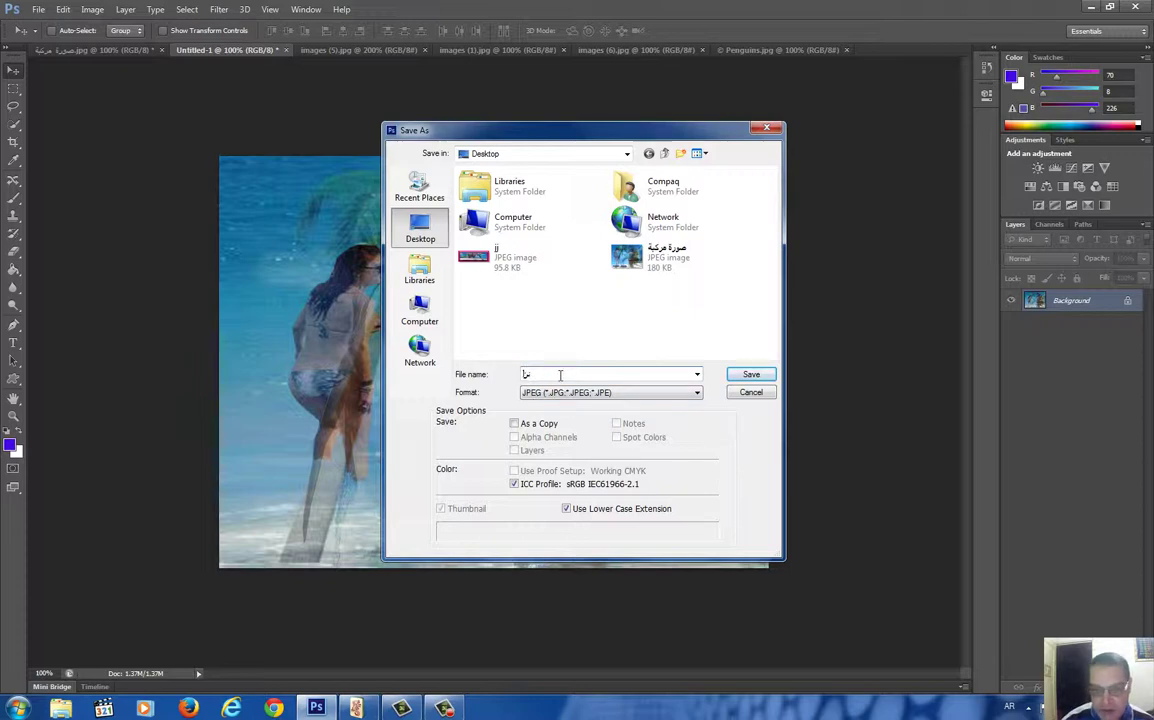
key(BackSpace)
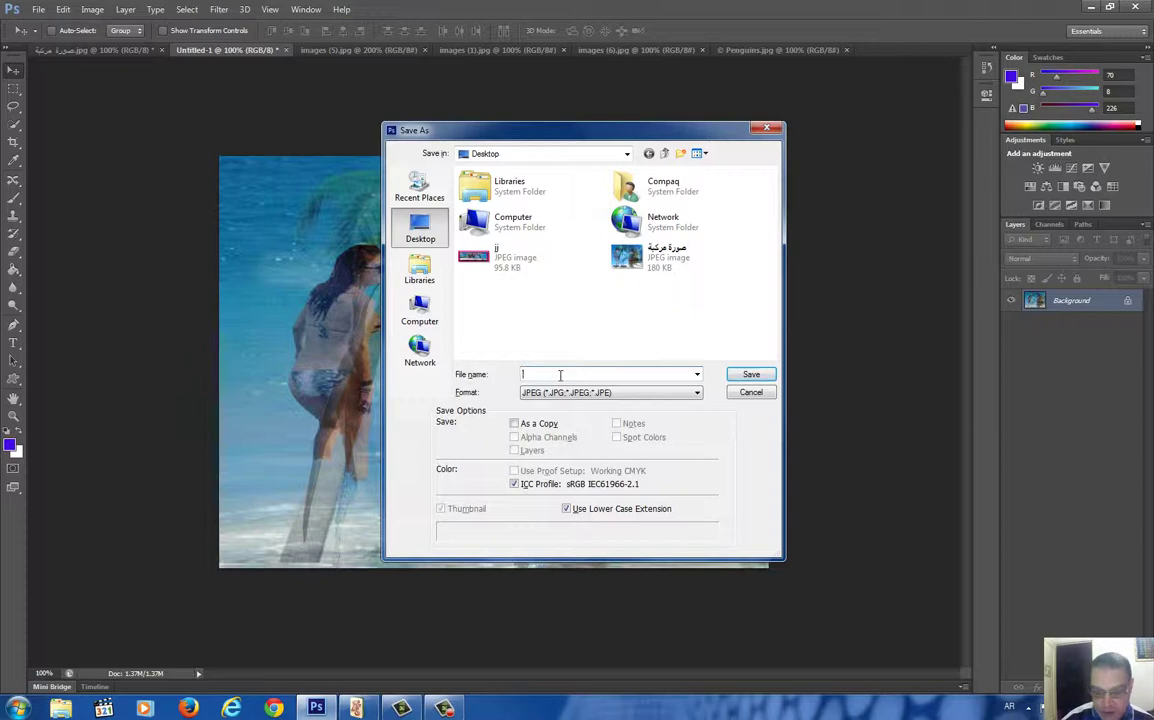
key(alt+shift)
Name the file HH and save it as a JPEG at maximum quality 10
text(jj)
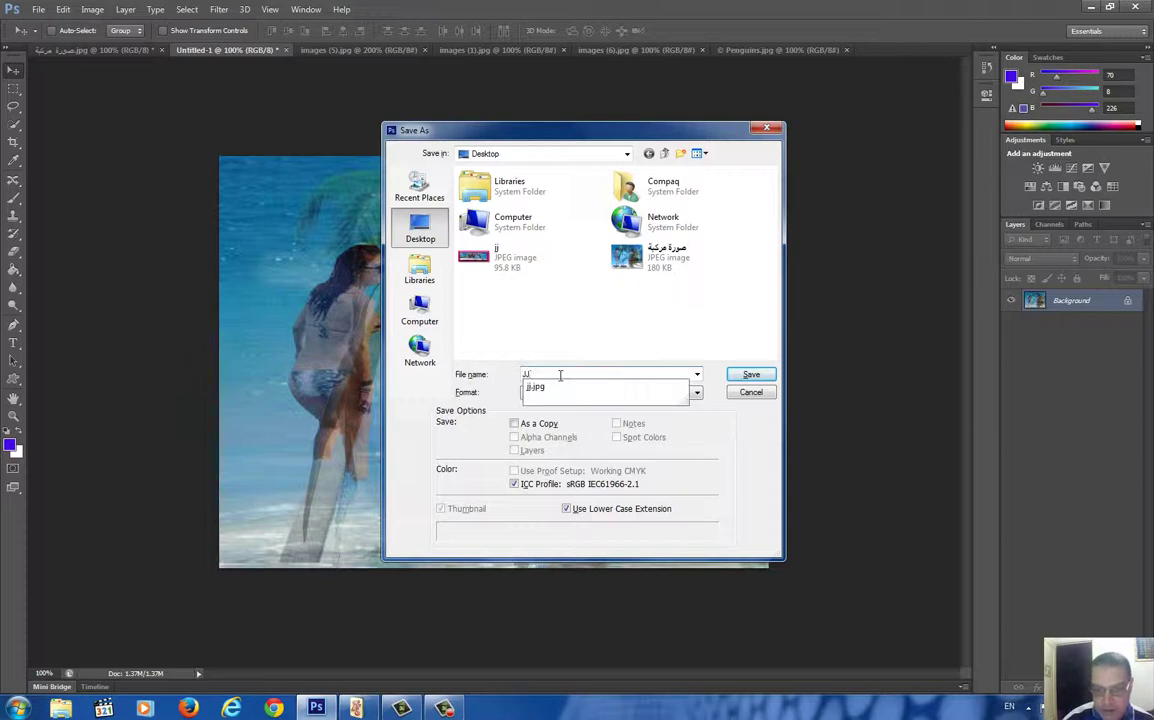
key(BackSpace)
key(BackSpace)
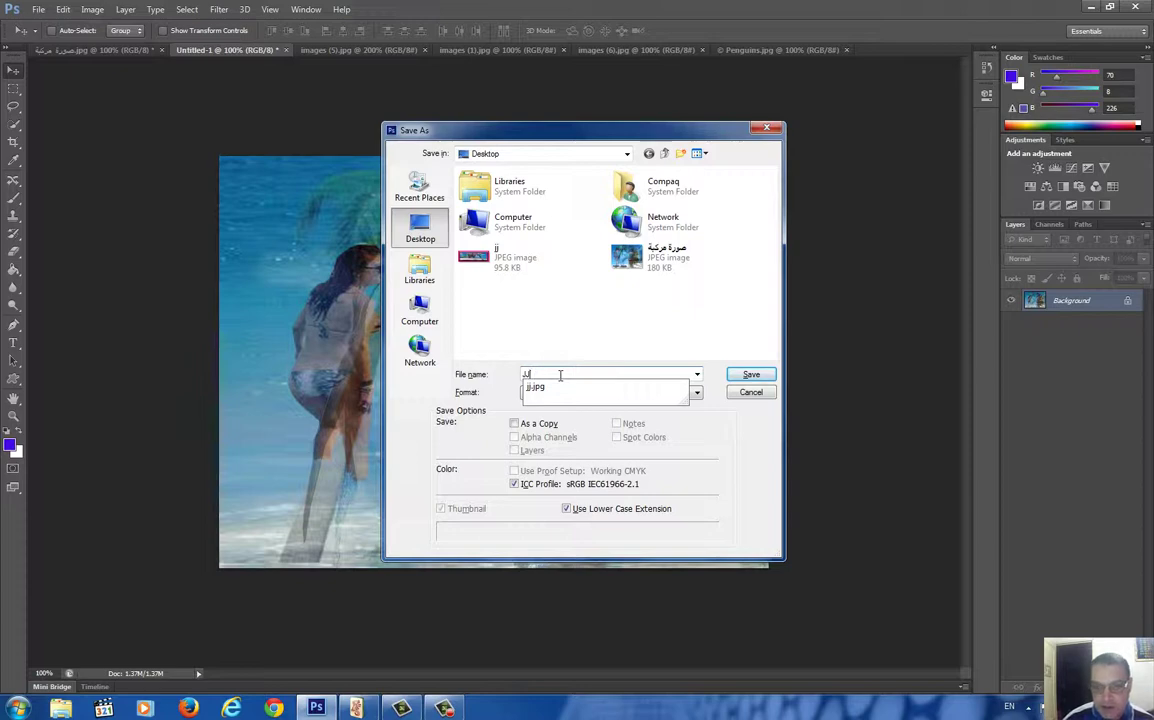
text(H)
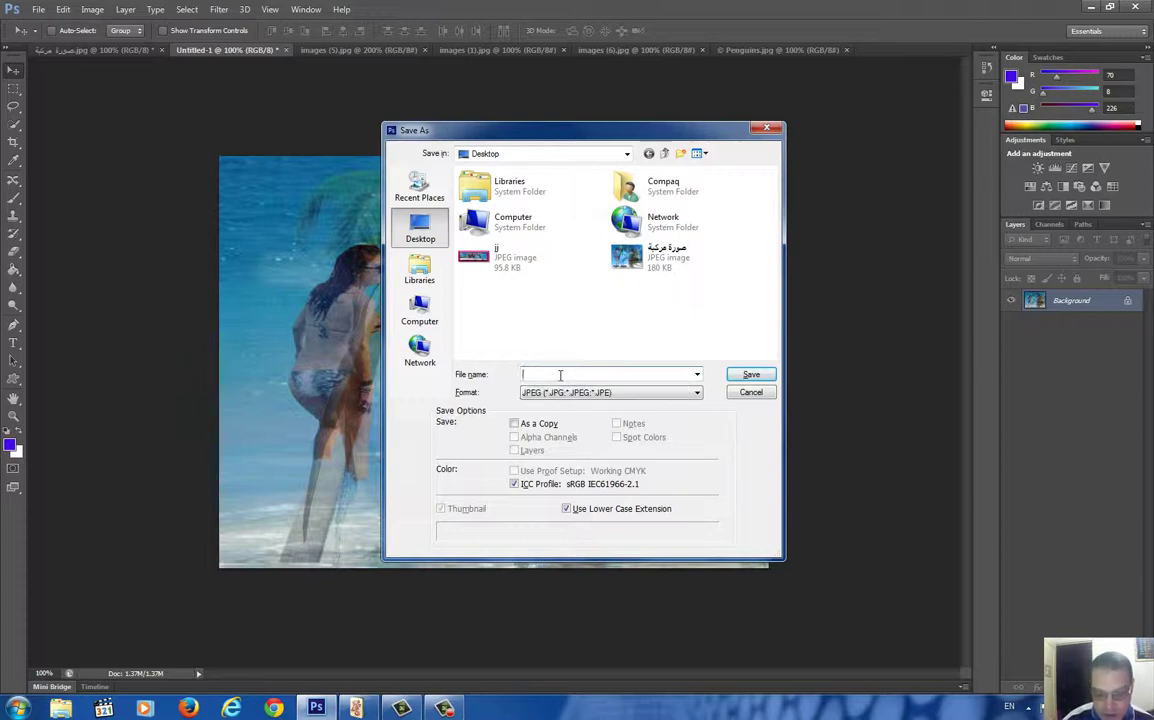
text(H)
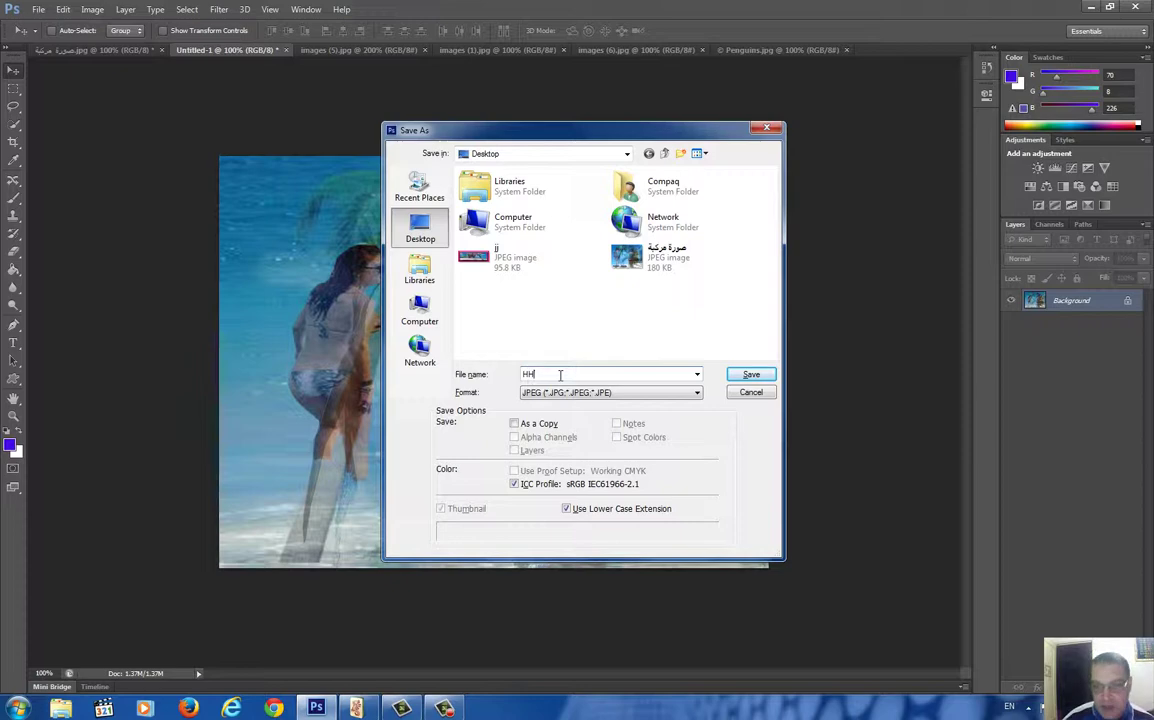
click(750, 375)
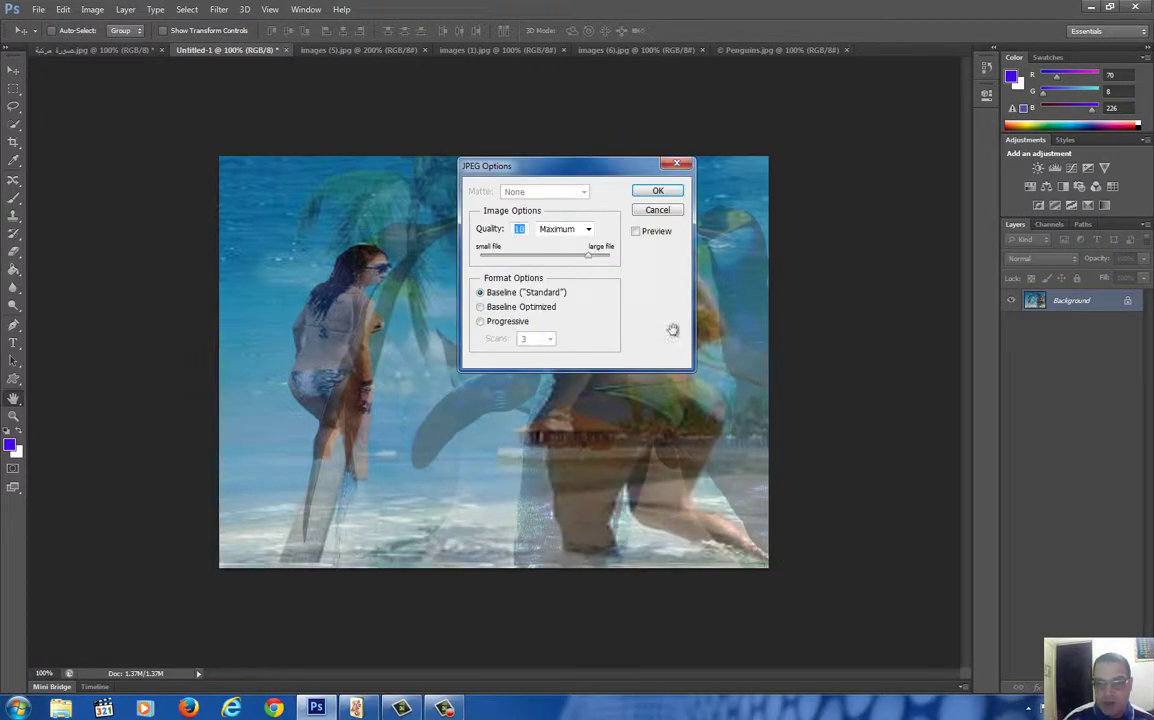
click(660, 192)
key(v)
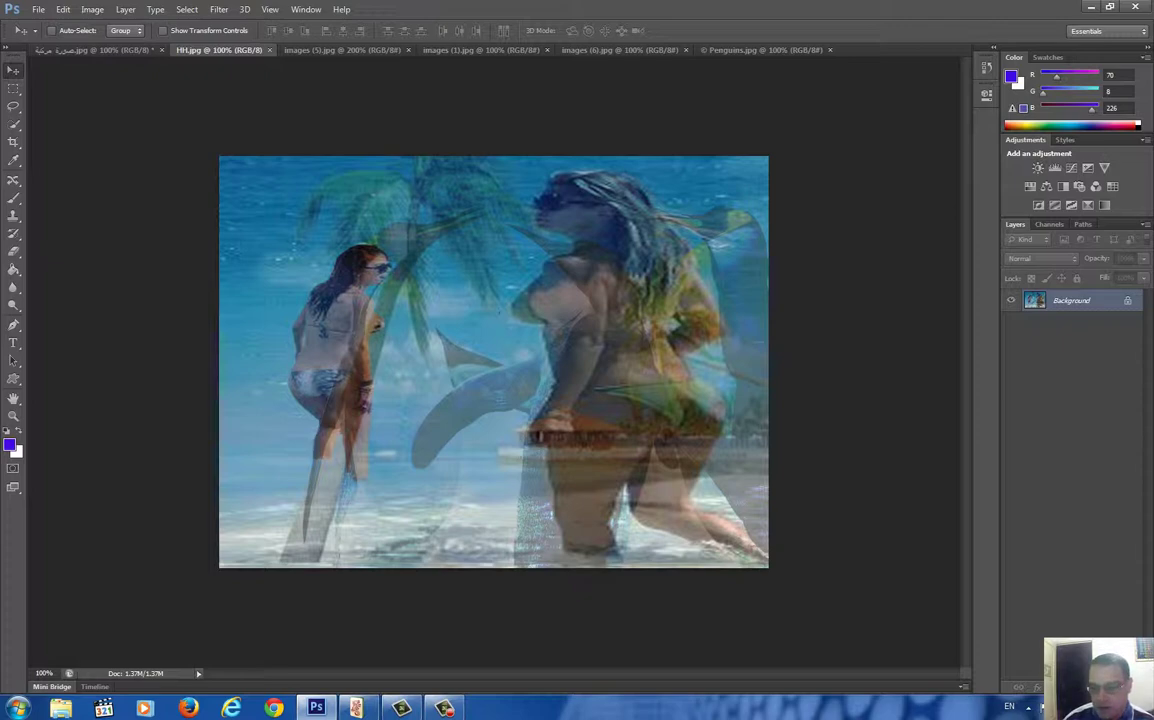
Create a new layer and place a text insertion point near the image's lower left
key(ctrl+shift+alt+n)
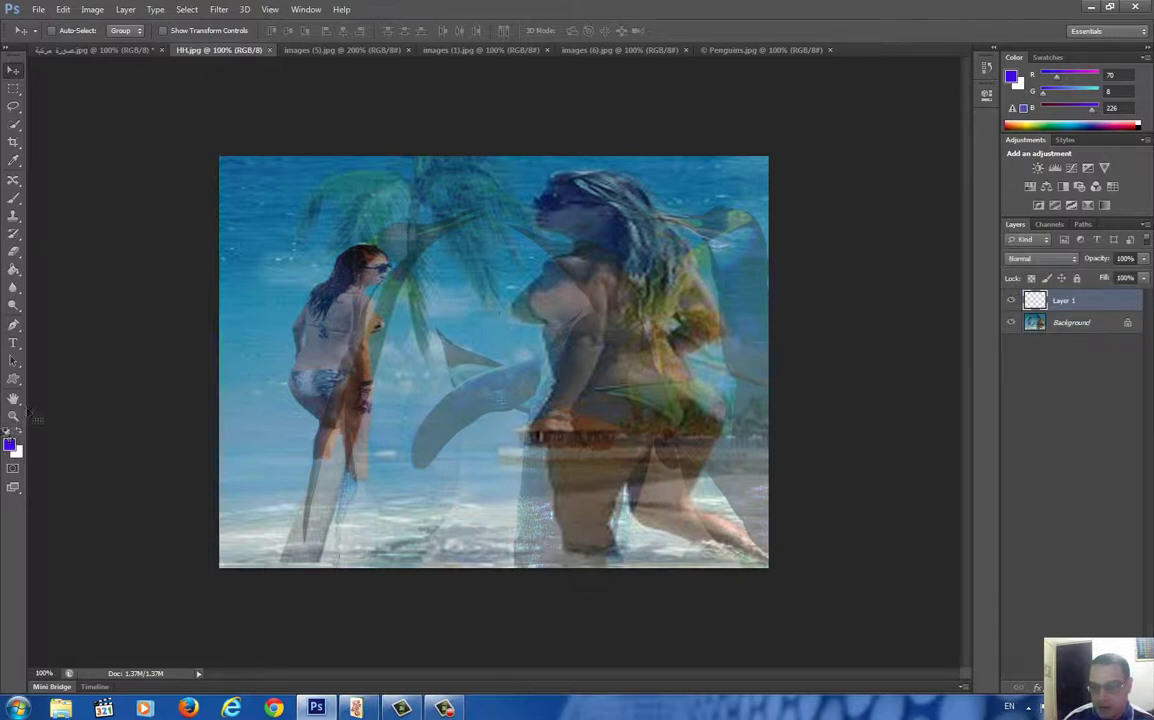
click(16, 346)
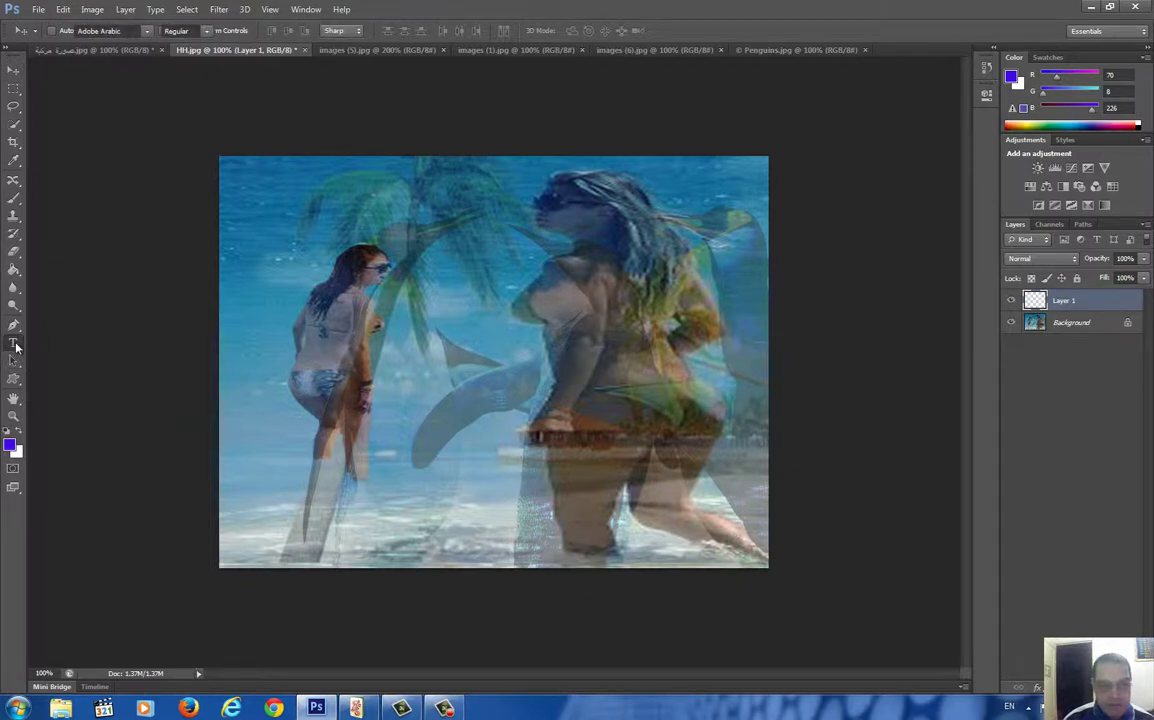
click(291, 502)
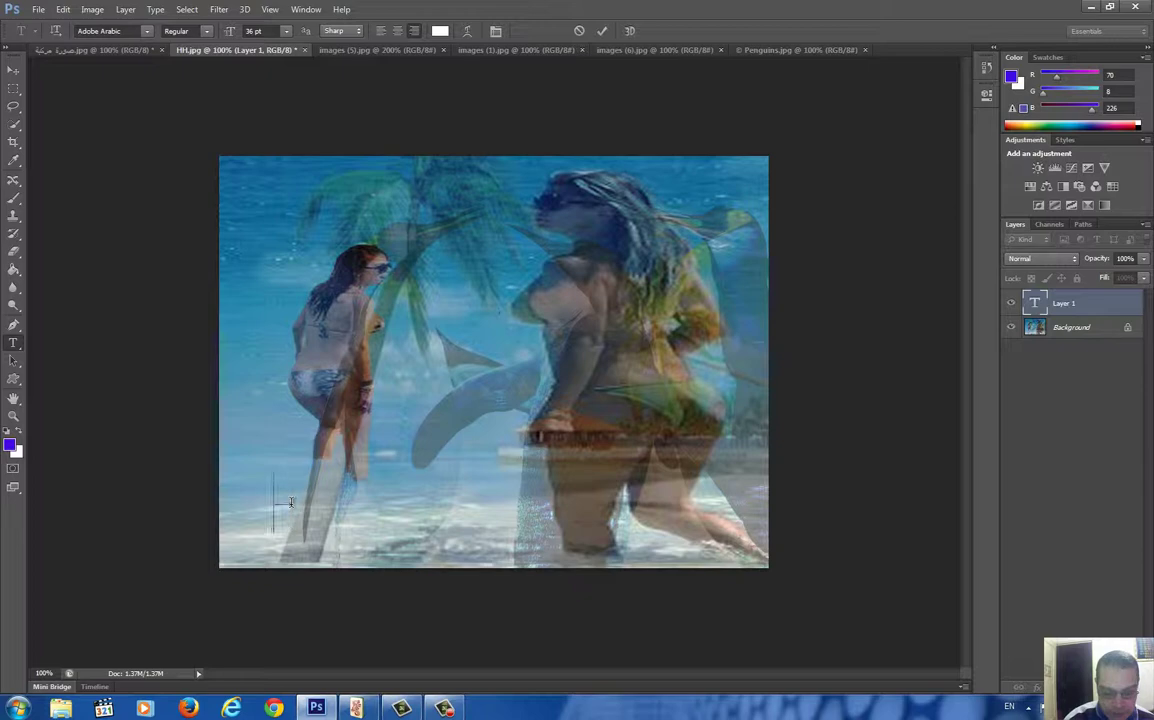
Type the white 36 pt name caption, correcting typos, and commit the text layer
text(a)
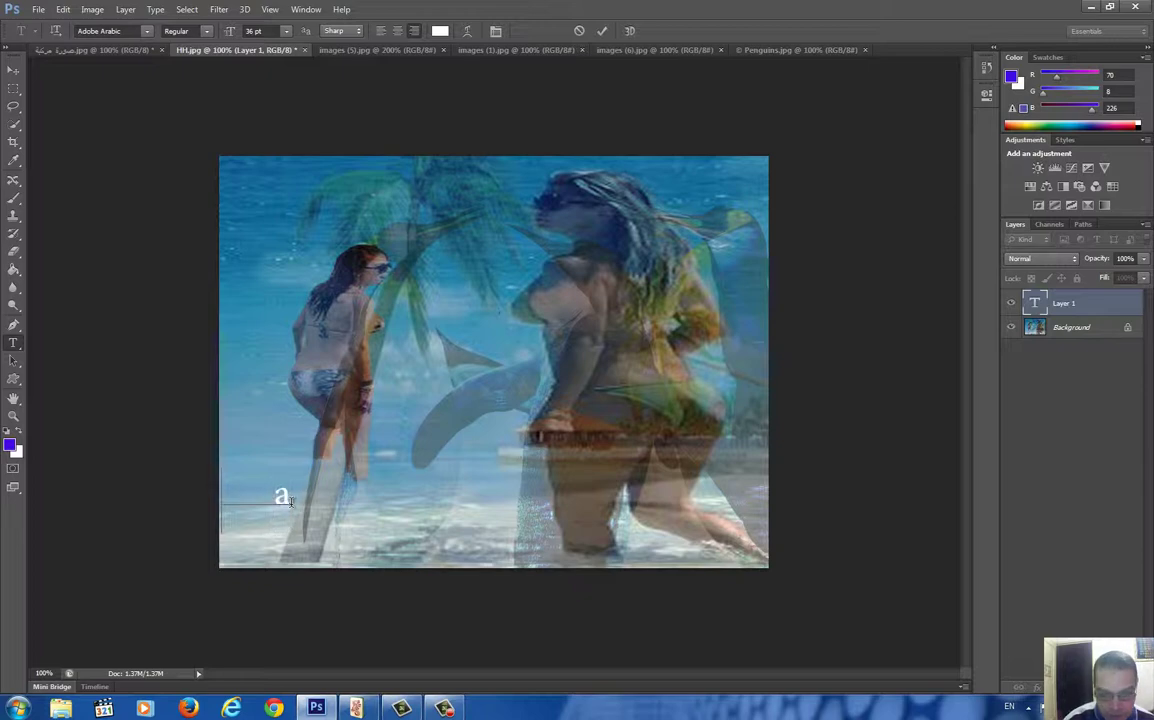
text(BO)
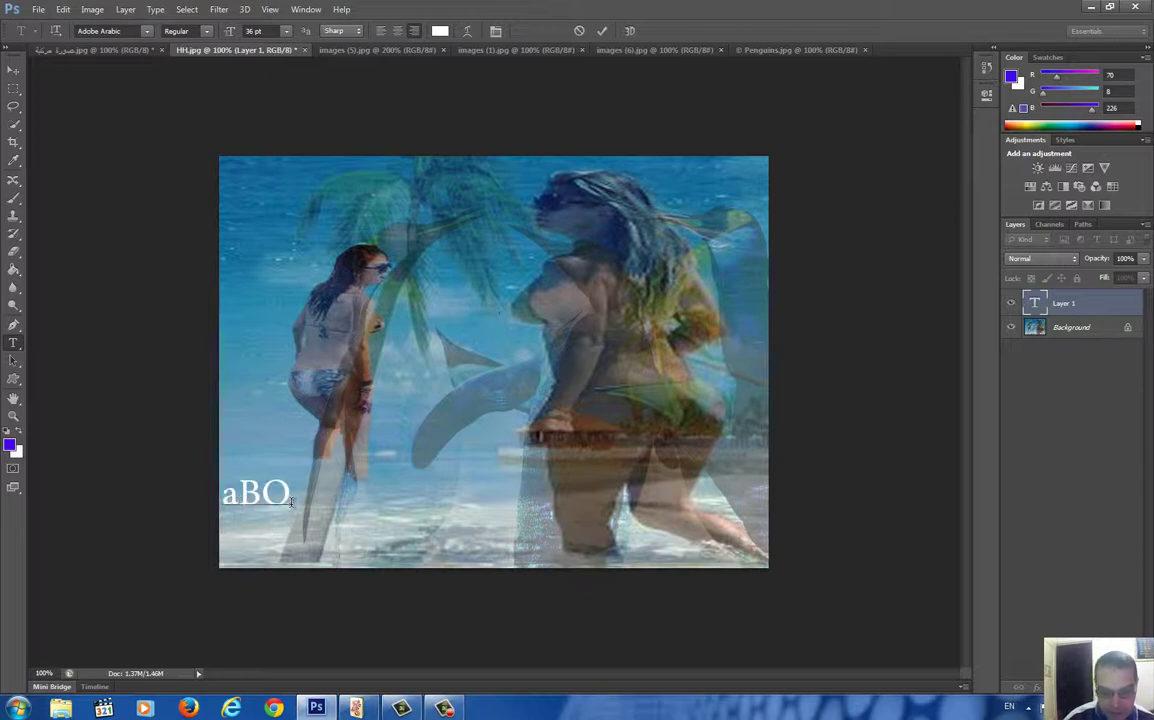
key(BackSpace)
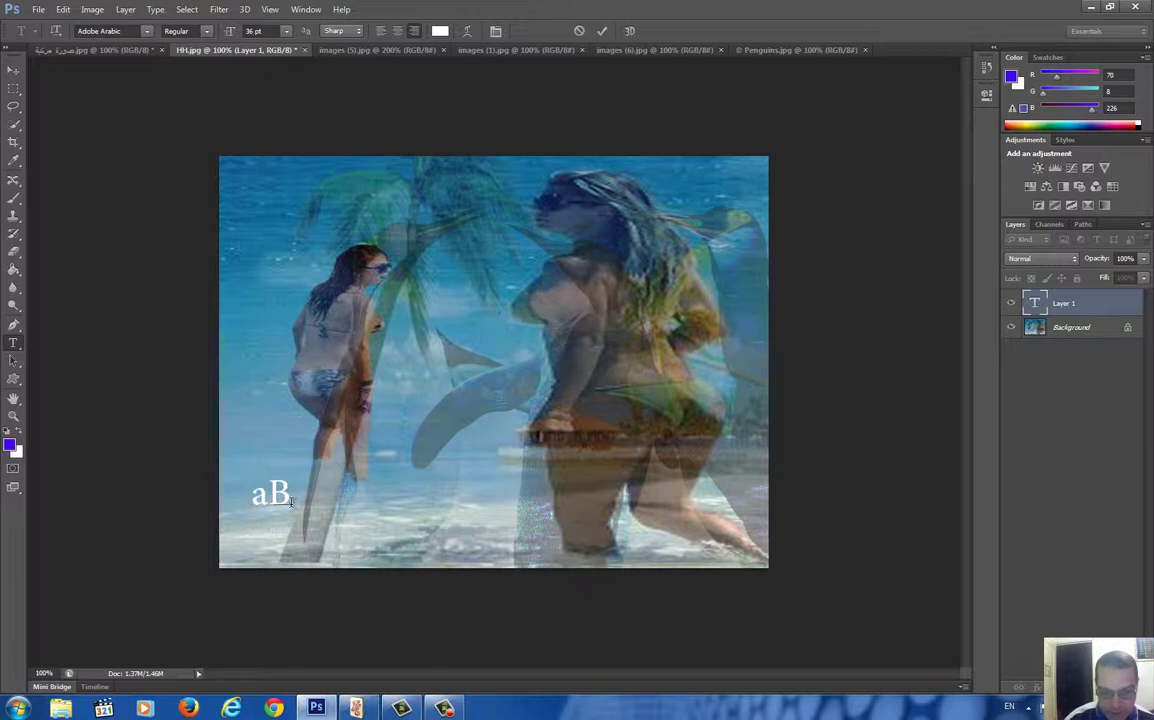
key(BackSpace)
key(BackSpace)
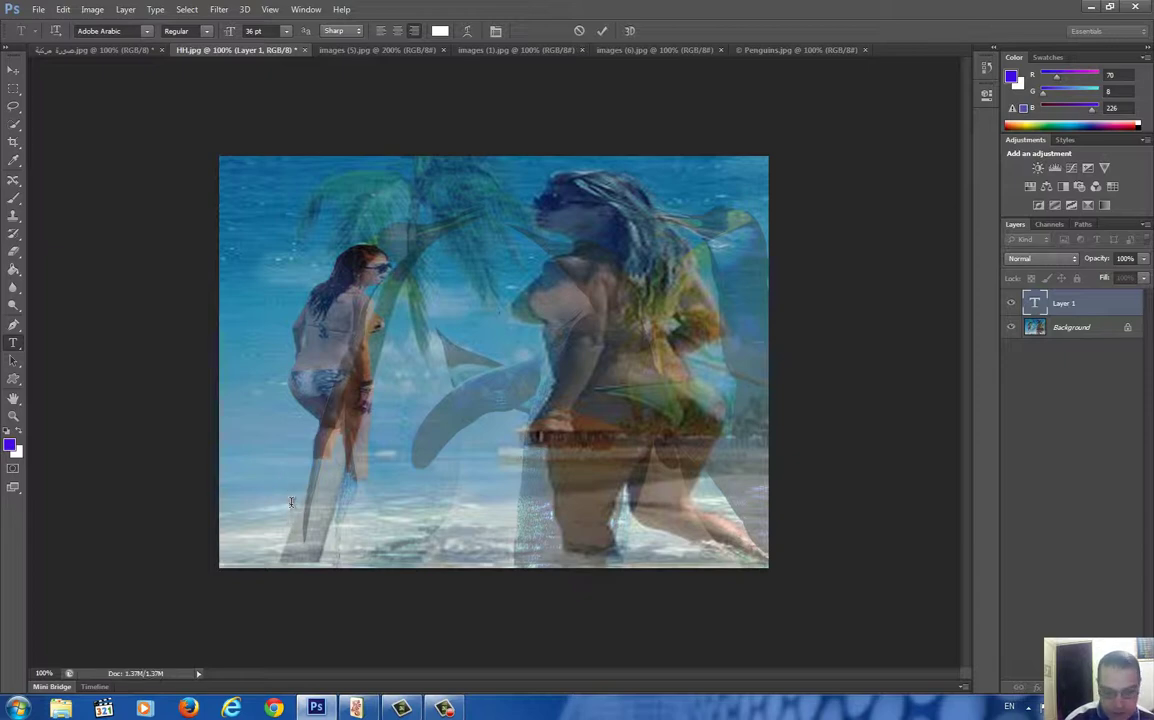
text(a)
key(BackSpace)
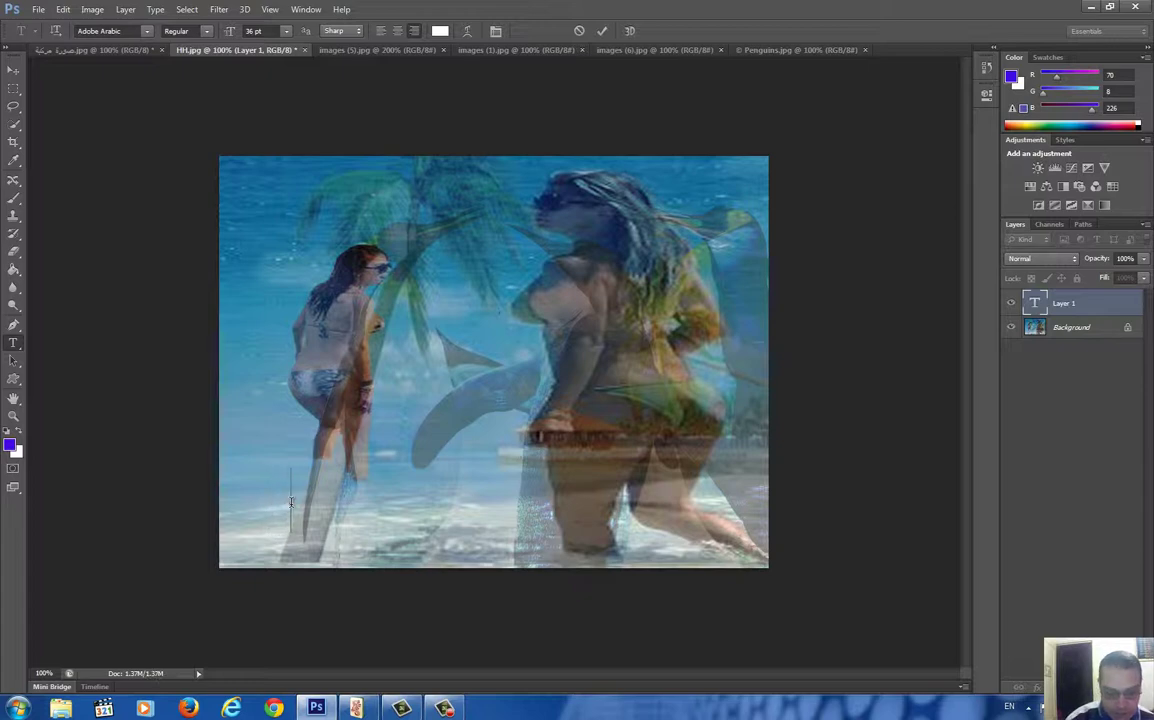
text(A)
text(bo)
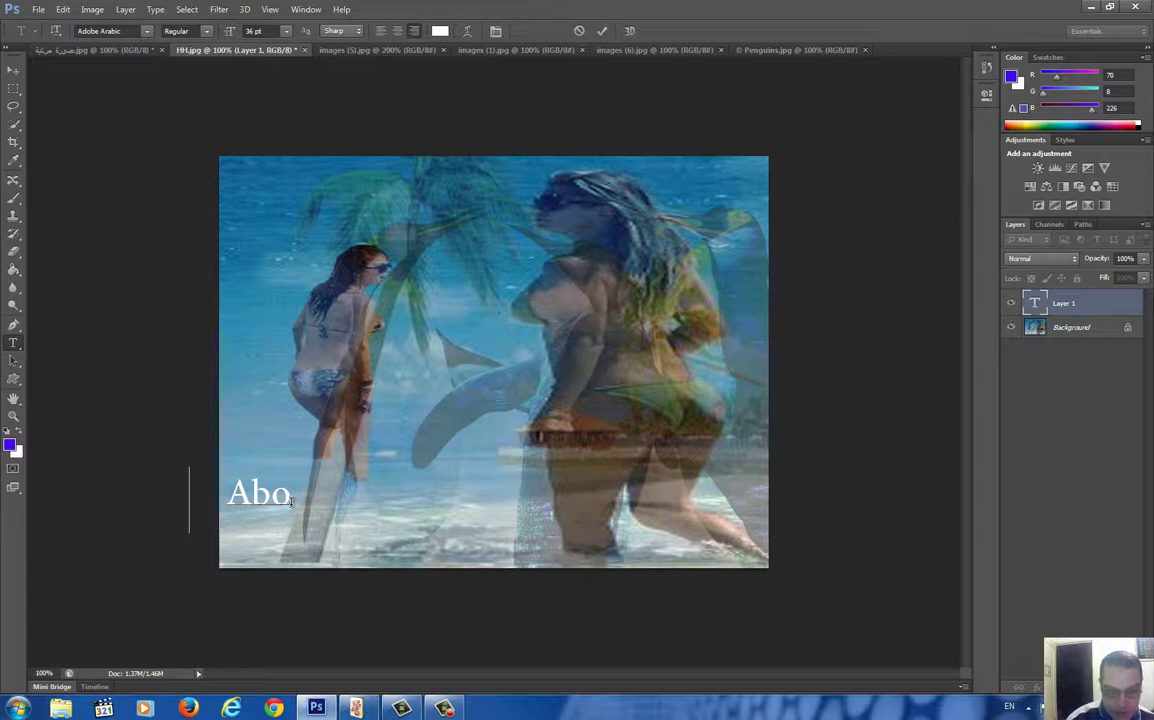
text( A)
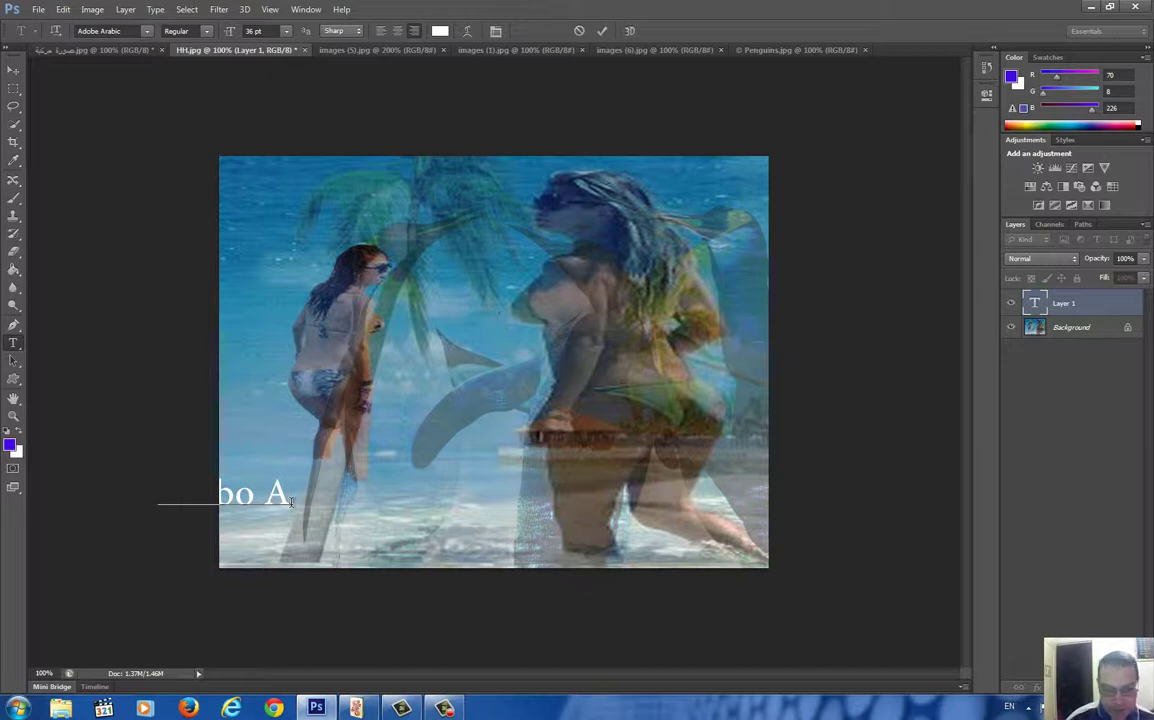
text( ya)
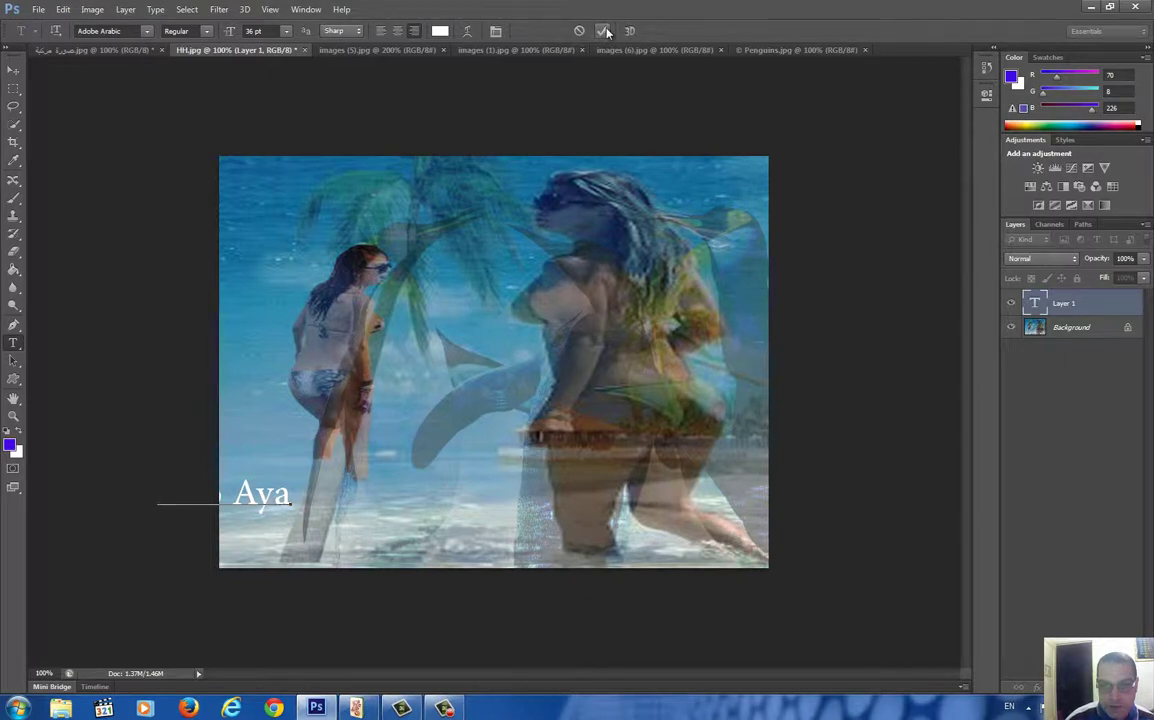
click(605, 32)
click(605, 32)
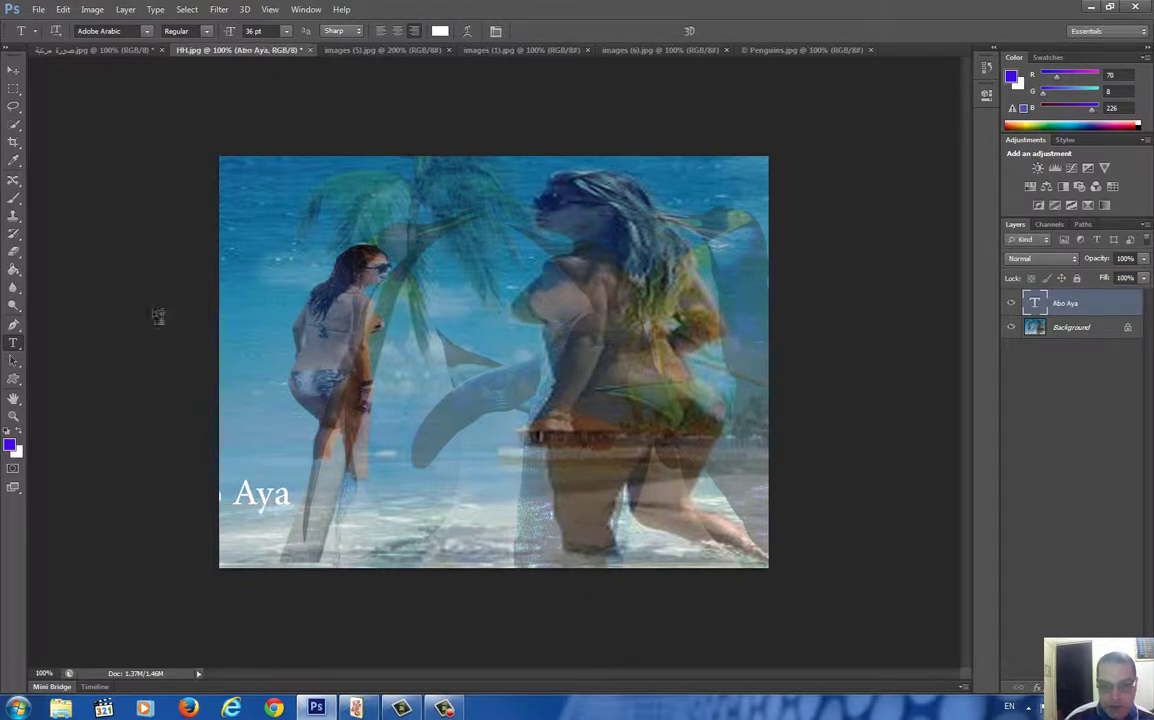
click(14, 71)
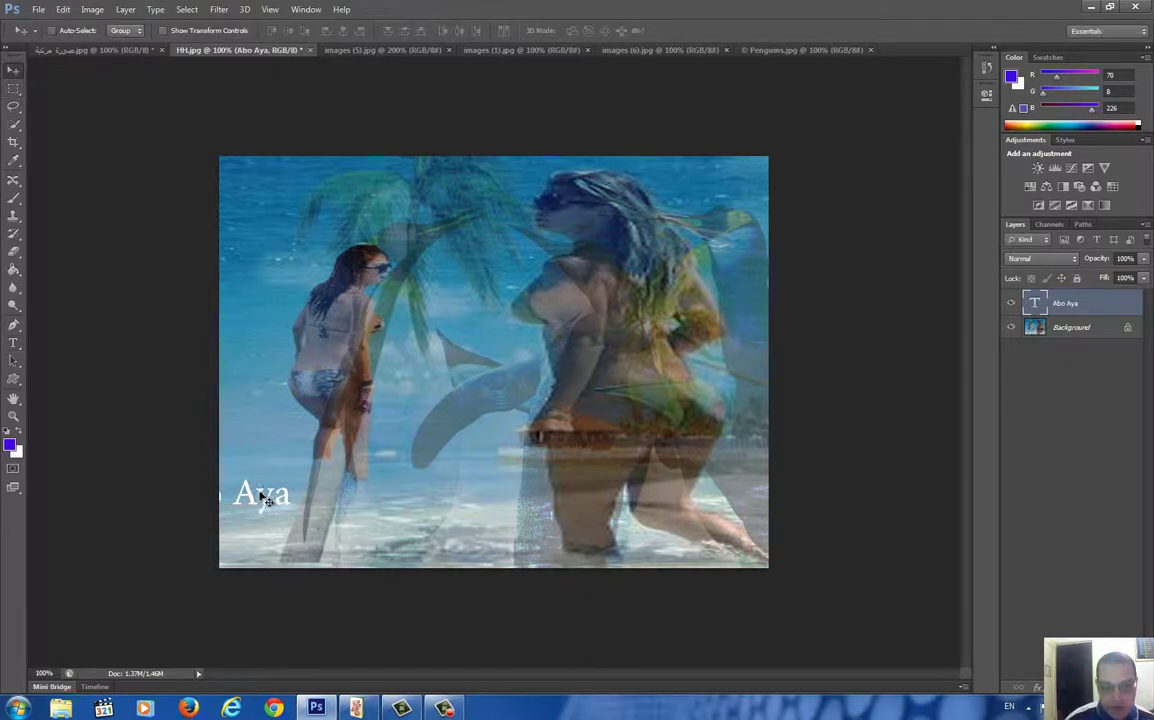
Move the caption down and stretch it to about 175% width and 139% height
mouse_move(376, 496)
mouse_down()
mouse_move(377, 531)
mouse_move(363, 531)
mouse_up()
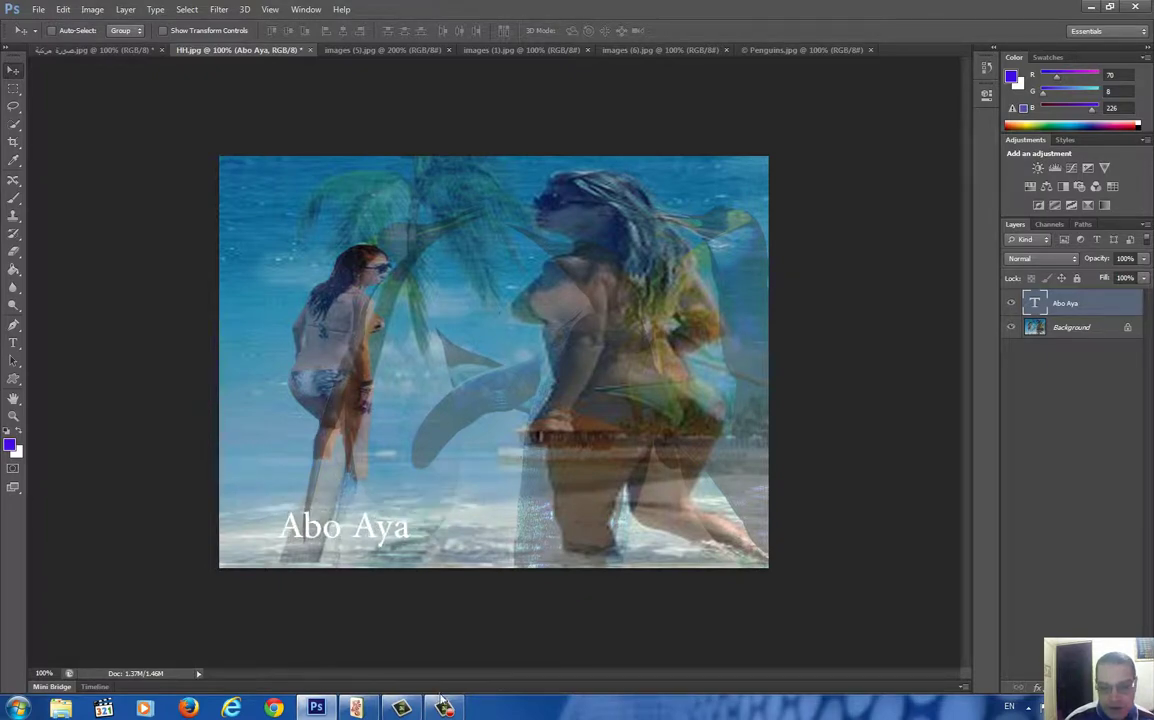
mouse_move(444, 708)
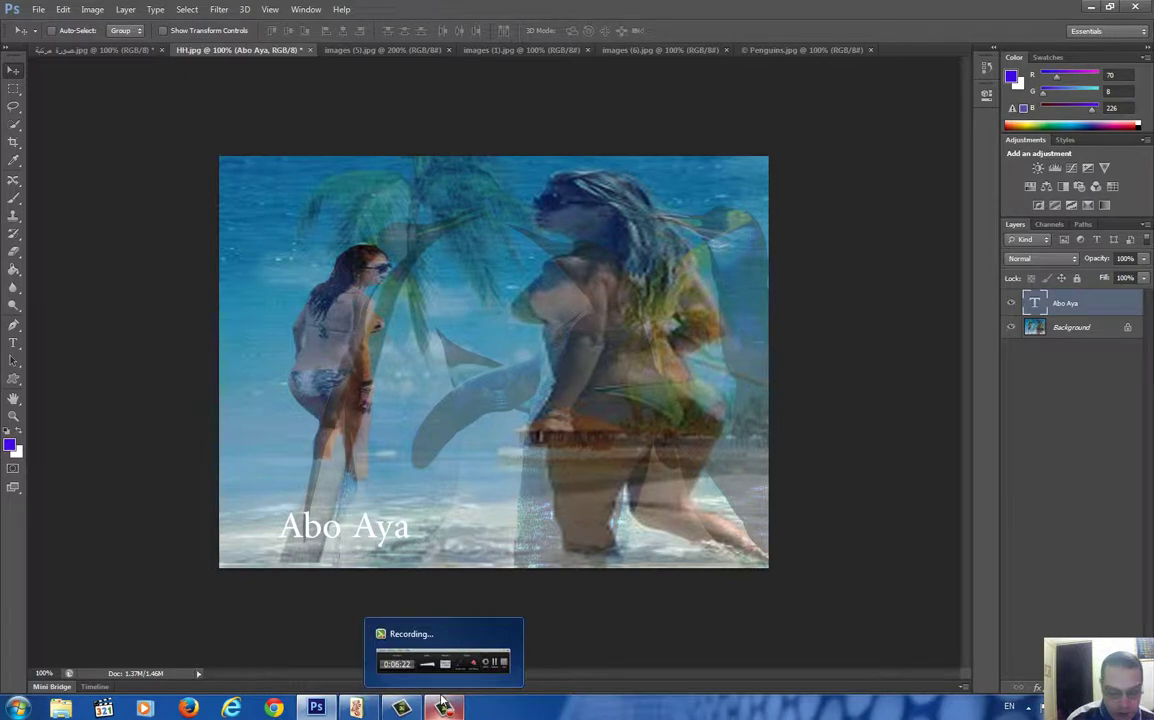
key(ctrl+t)
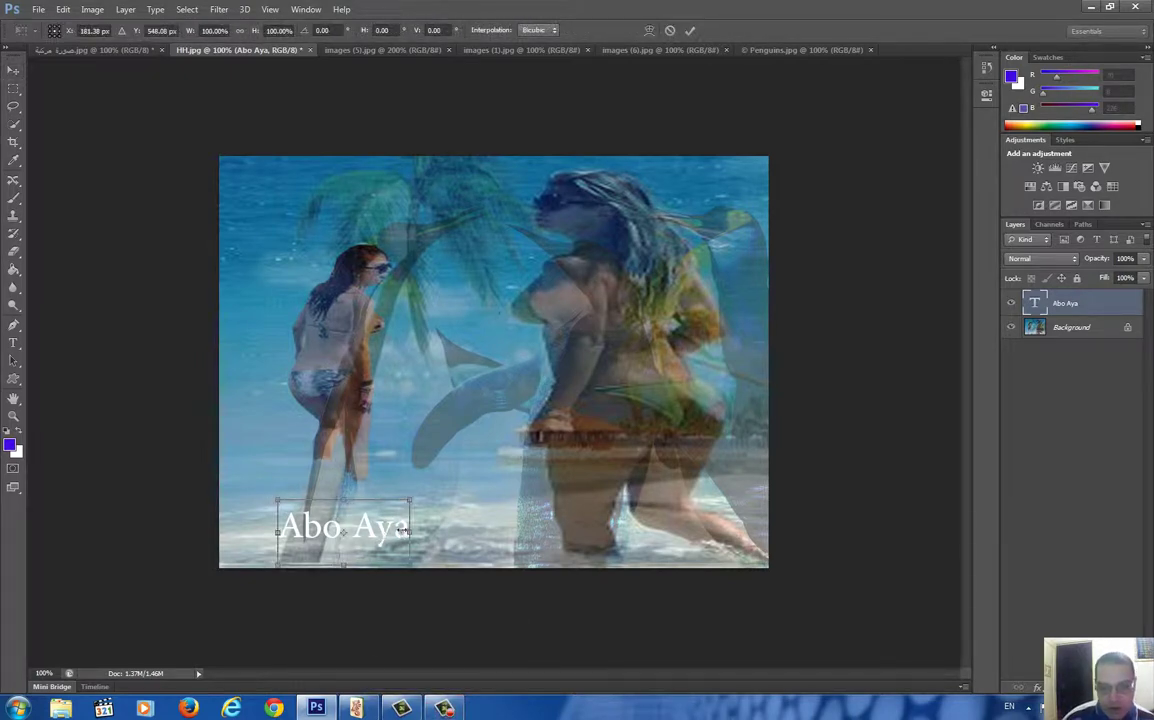
drag(408, 531, 511, 532)
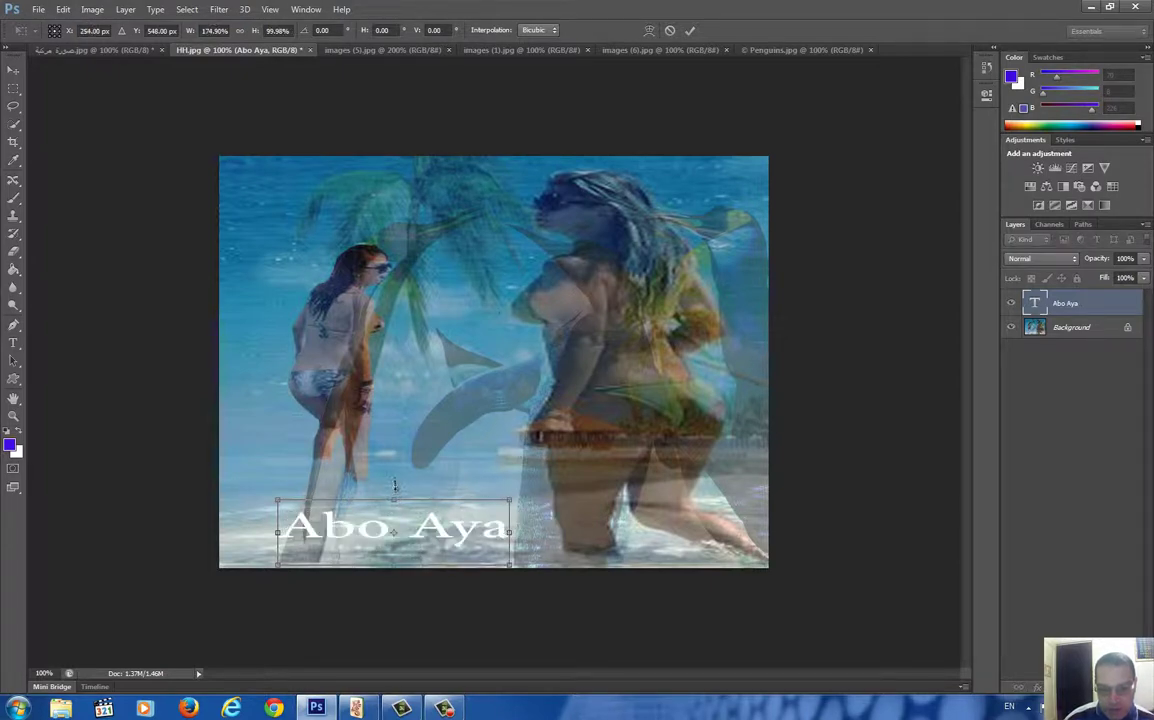
drag(394, 500, 394, 475)
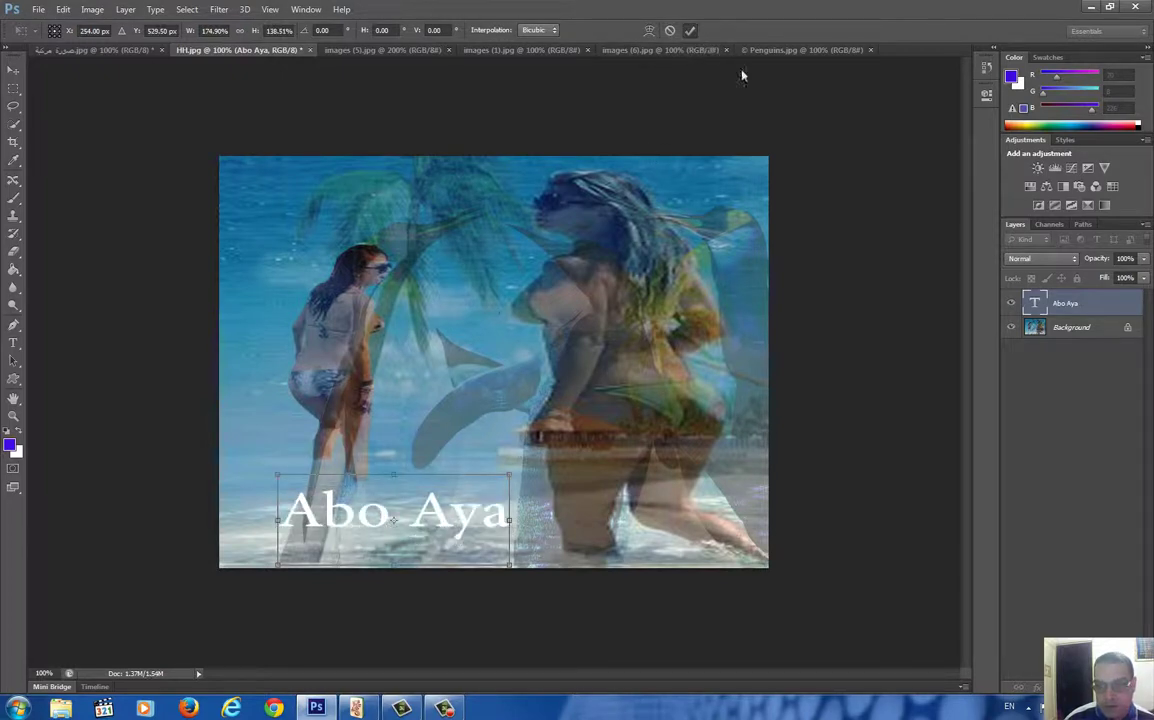
key(Return)
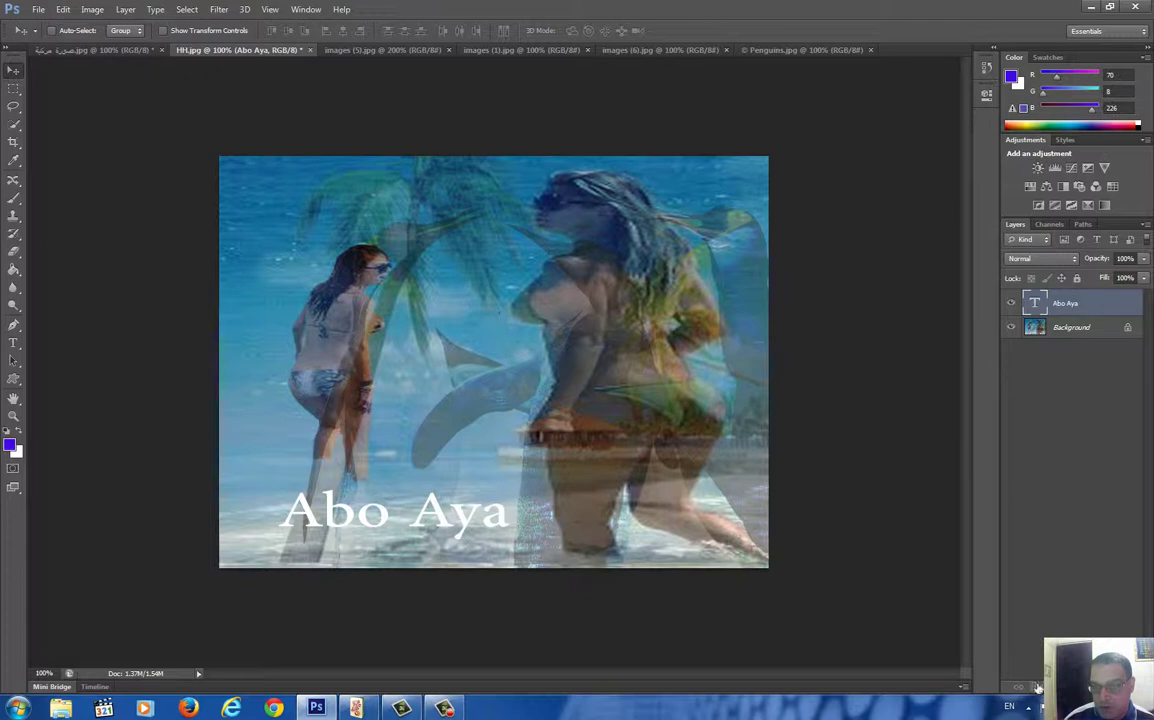
Add a Drop Shadow with larger distance, spread and size
click(1037, 688)
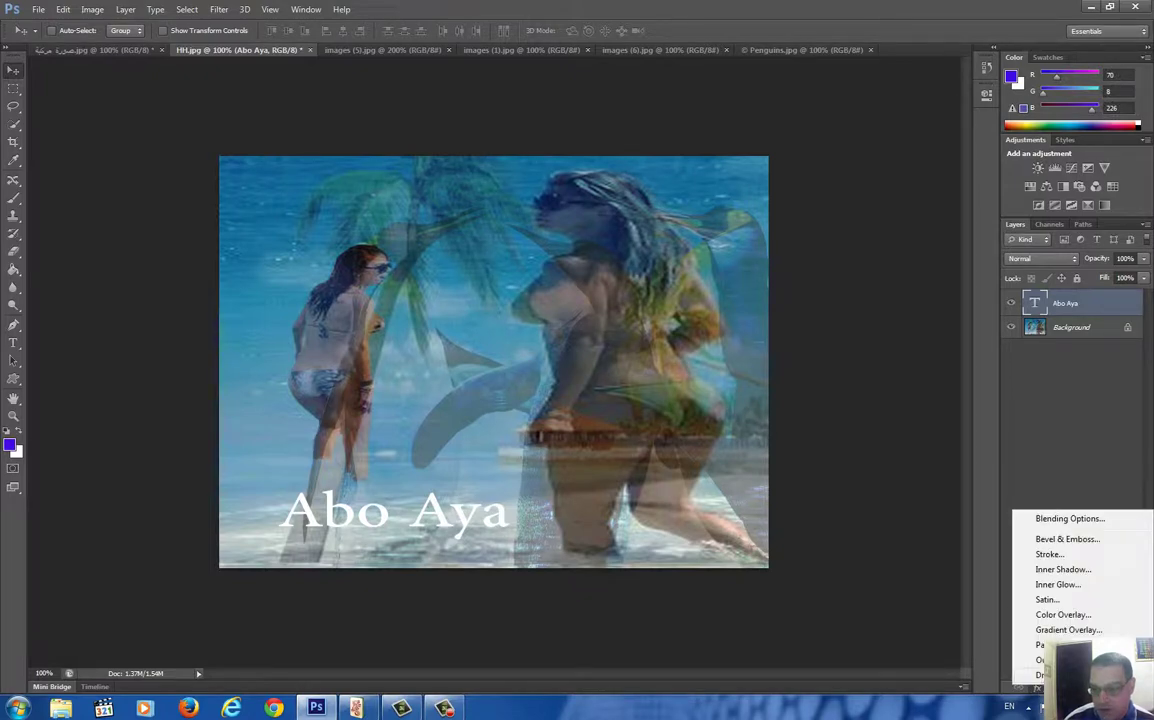
click(930, 640)
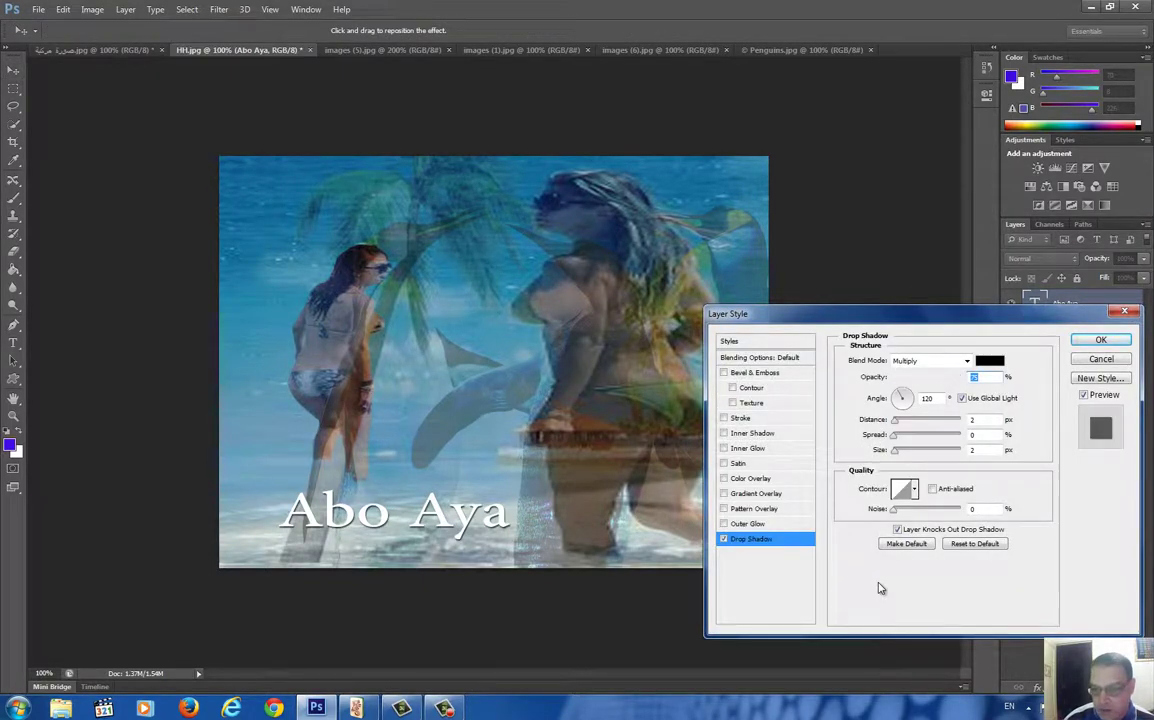
key(Tab)
key(Tab)
key(shift+Up)
key(shift+Up)
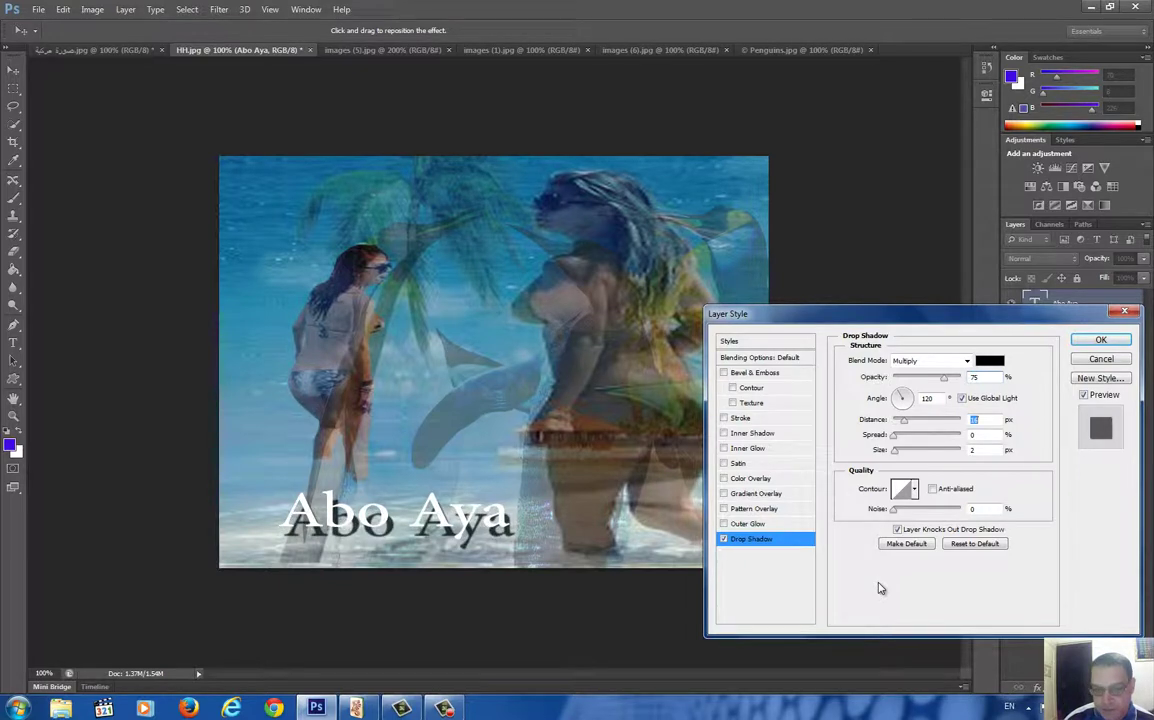
key(Tab)
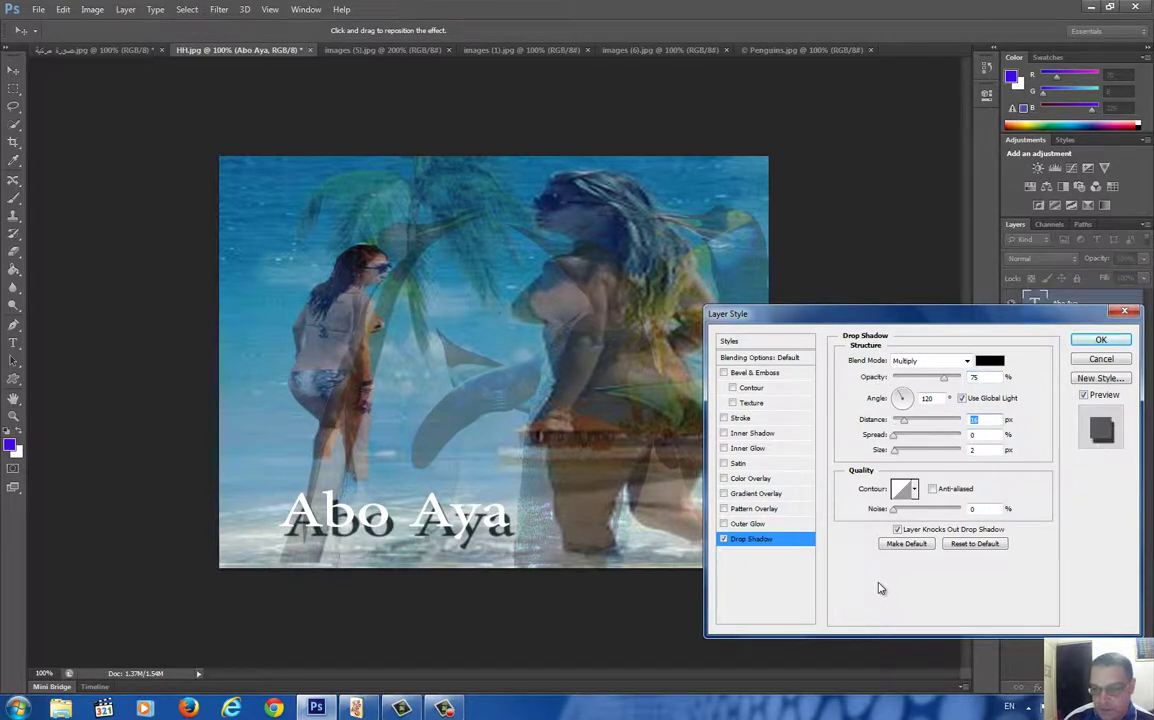
key(shift+Up)
key(Tab)
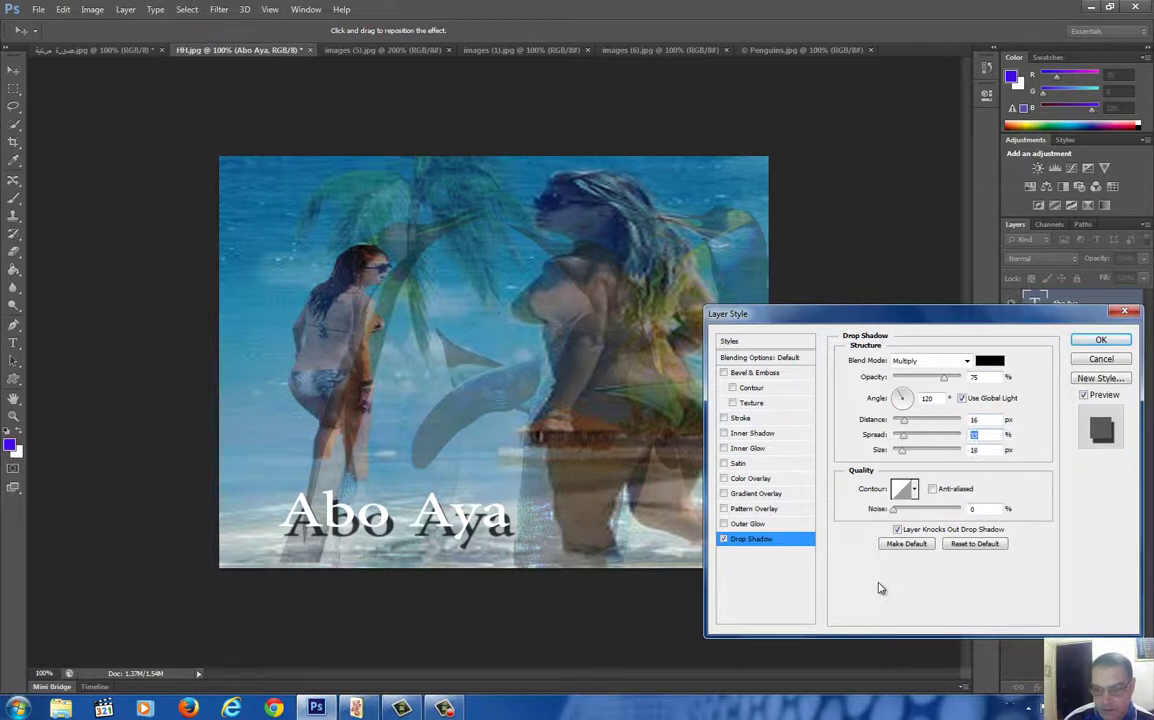
key(shift+Up)
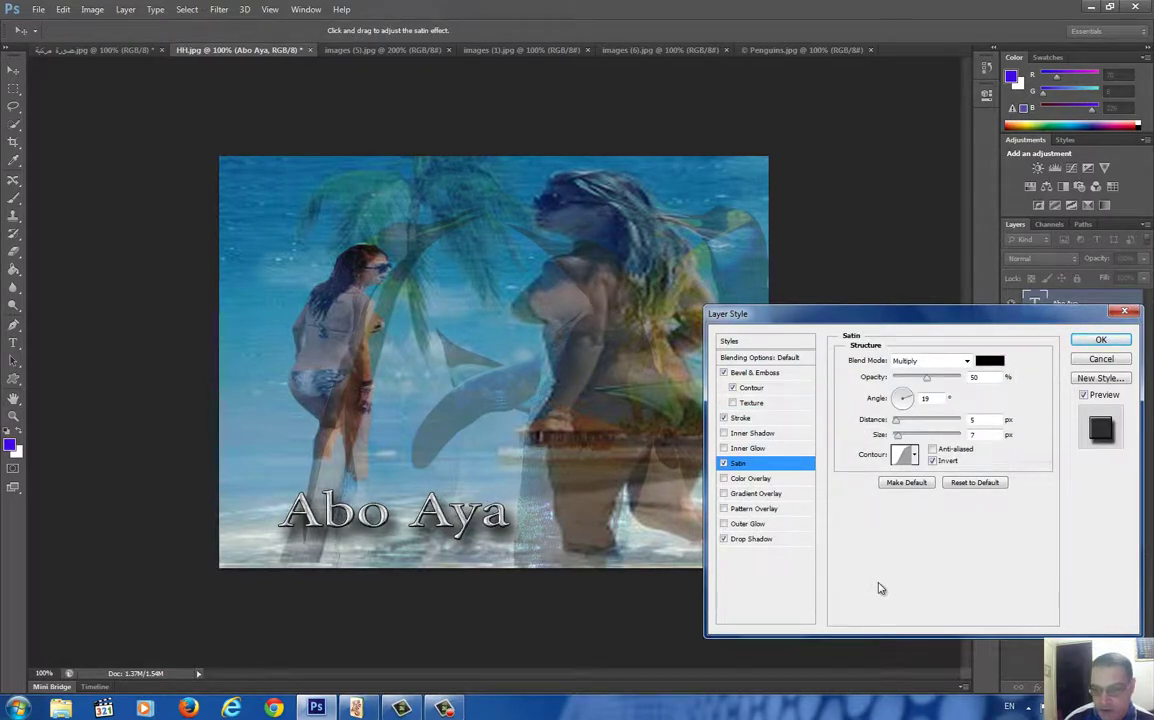
Enable Bevel & Emboss and Stroke, and increase the Satin distance and size
key(shift+Up)
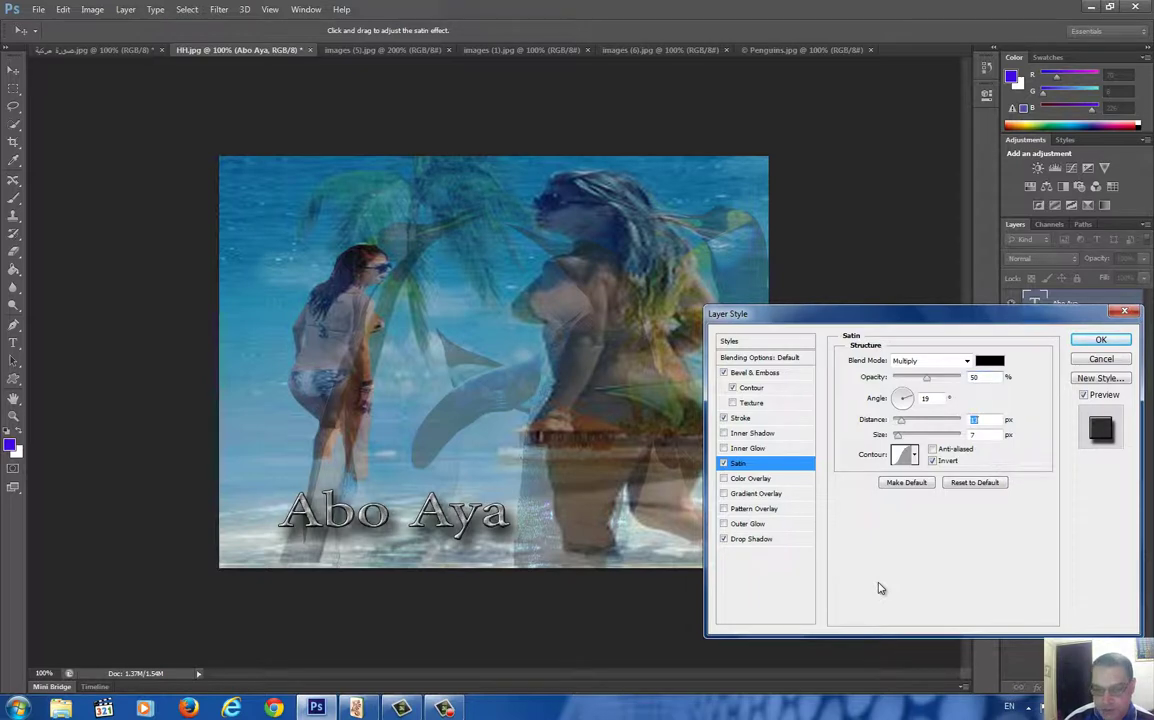
key(Tab)
key(Up)
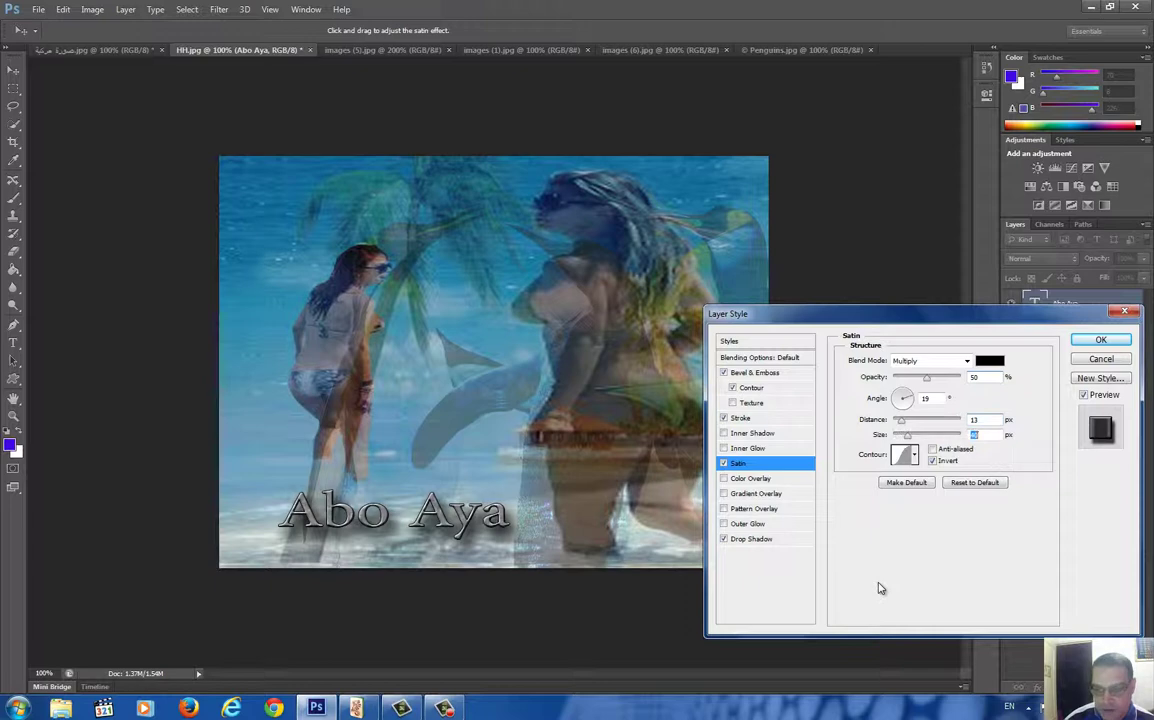
key(Tab)
key(shift+Up)
key(shift+Up)
key(shift+Up)
Enable Inner Shadow with adjusted size, distance and choke 8, then apply all styles
key(Up)
key(Up)
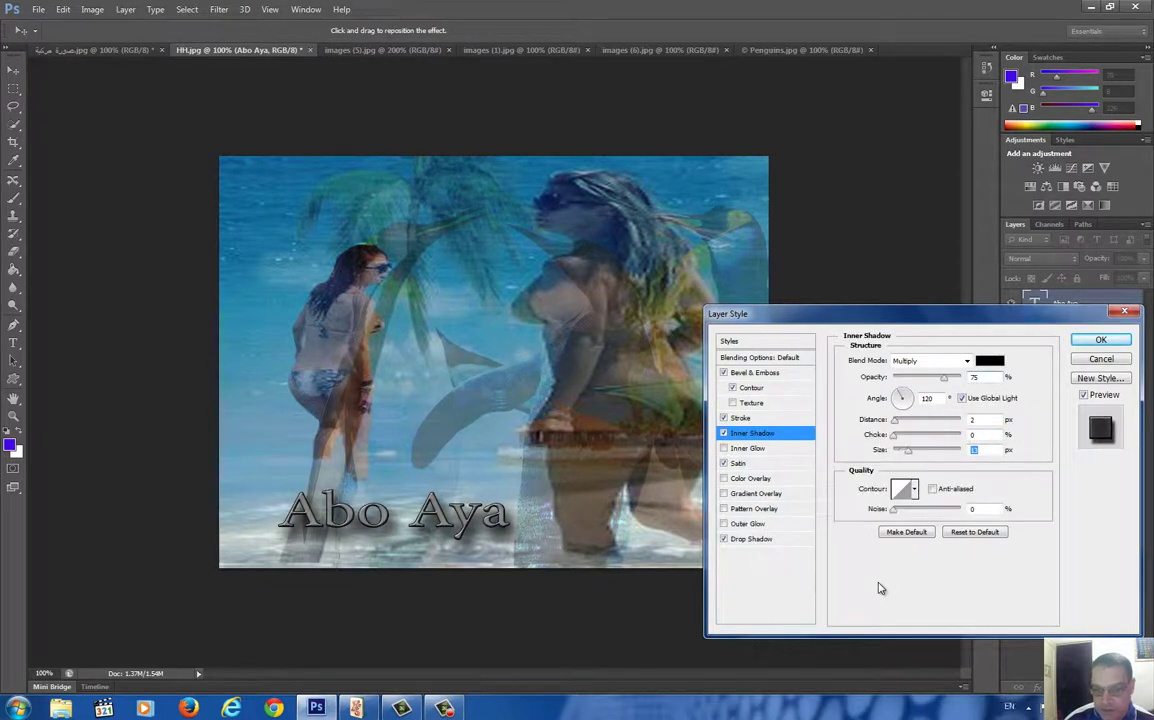
key(shift+Up)
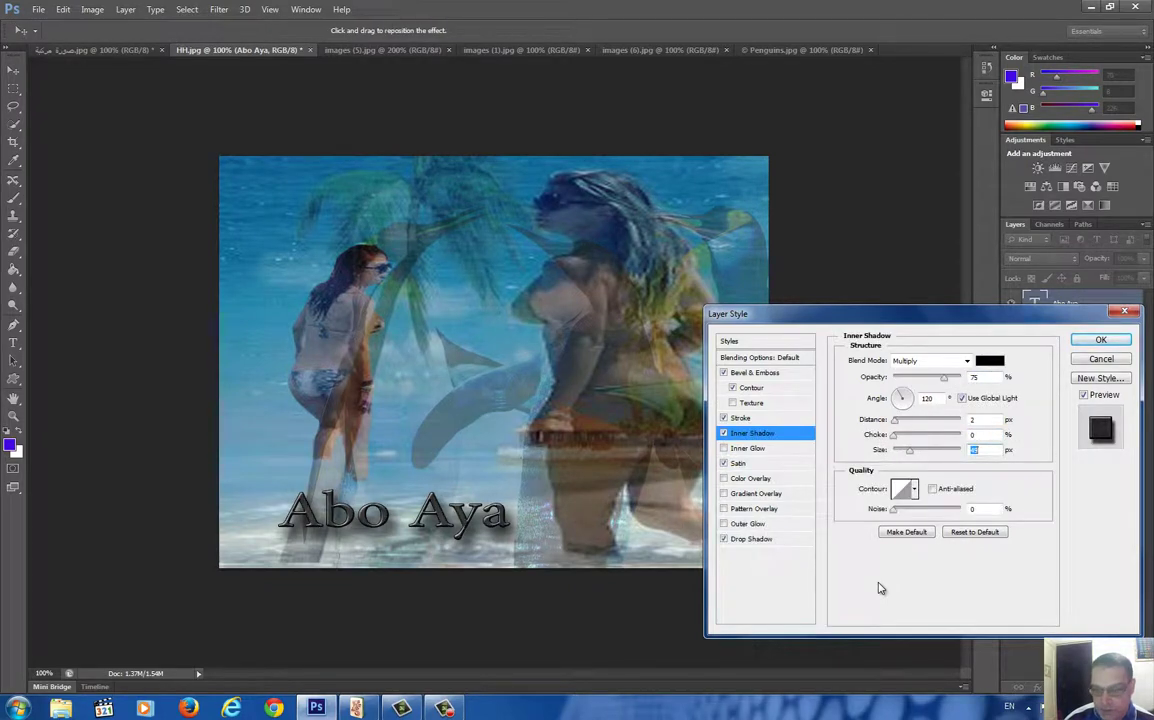
key(shift+Down)
key(shift+Tab)
key(shift+Tab)
key(shift+Up)
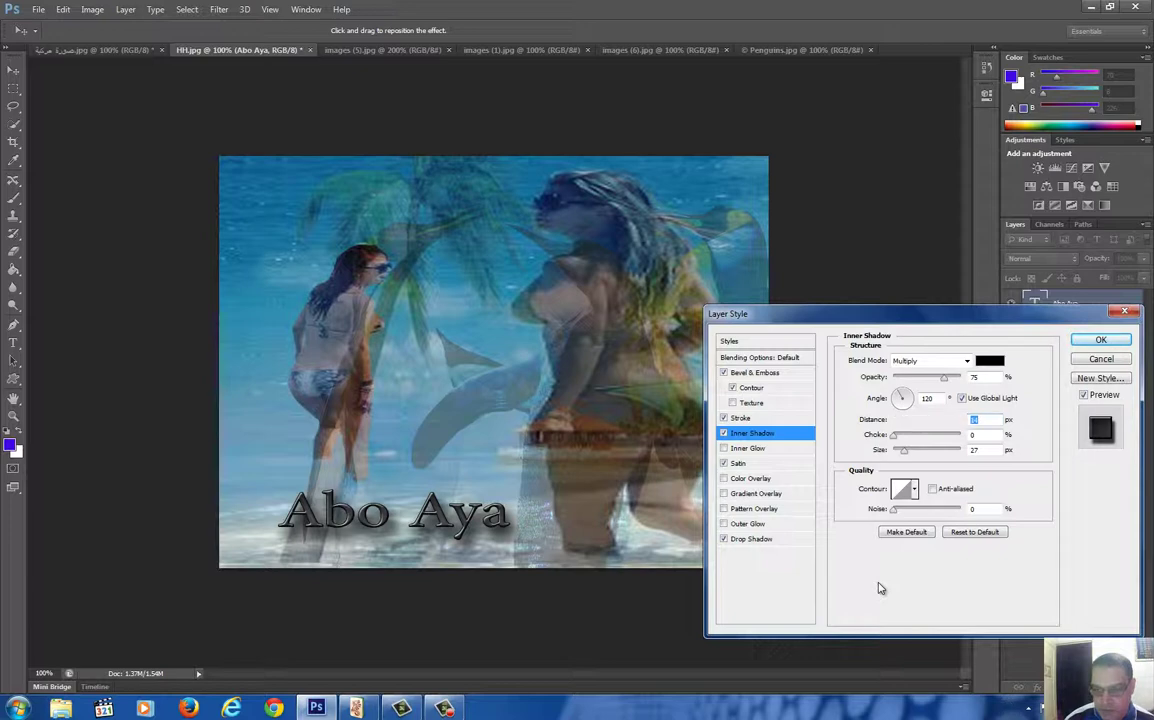
key(Tab)
key(shift+Up)
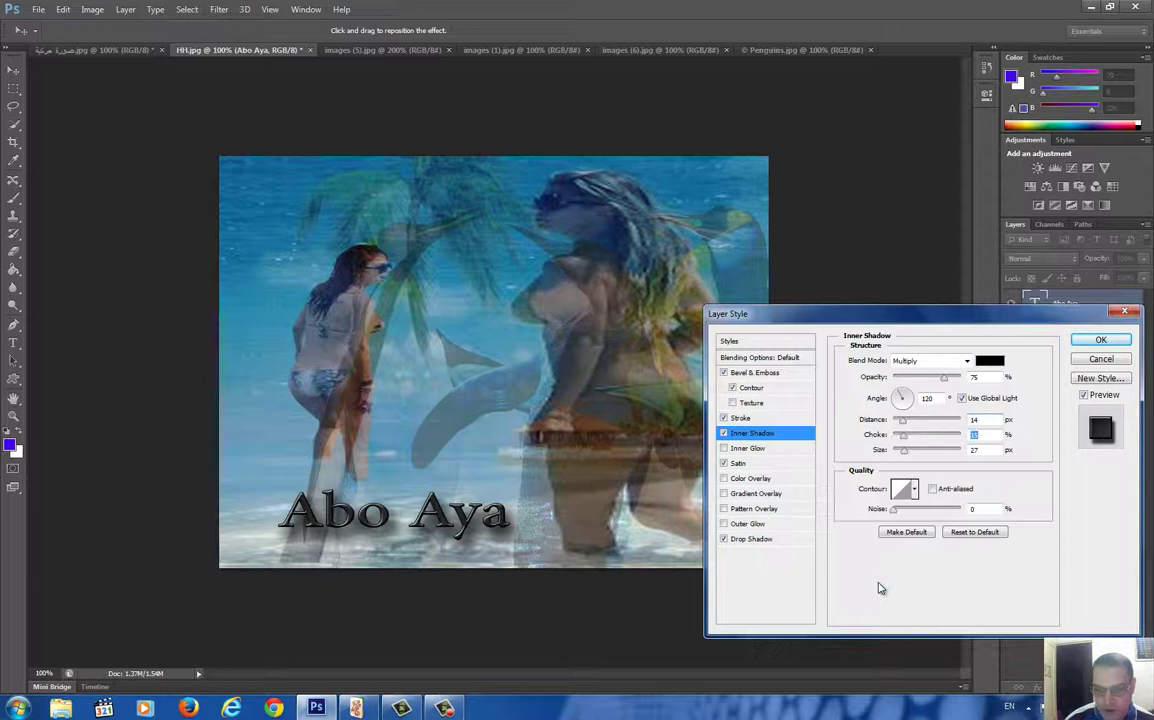
key(shift+Down)
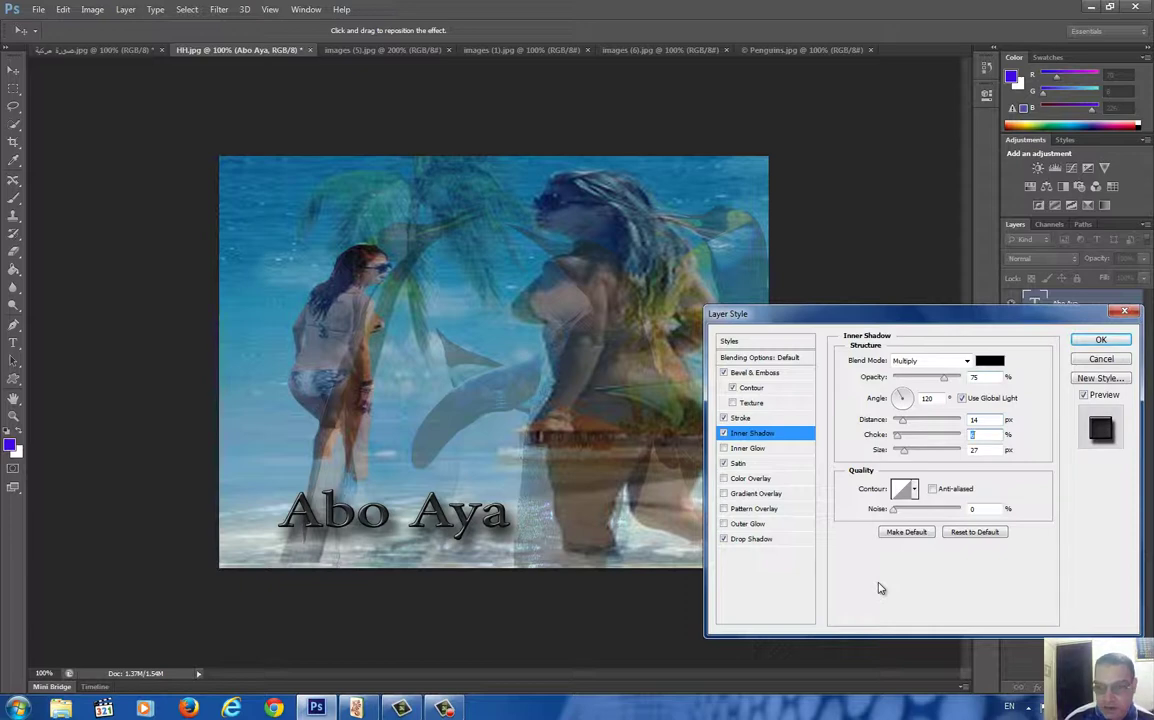
key(Return)
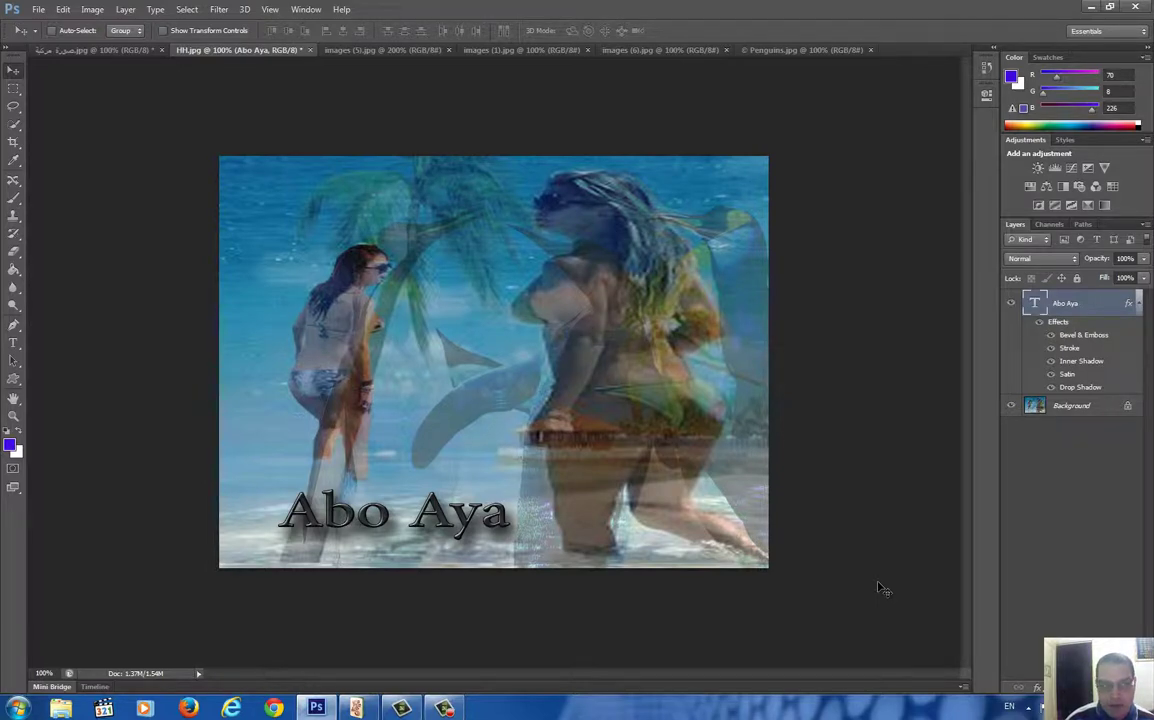
Save as JPEG over the existing HH.jpg, then show the desktop
key(alt+f)
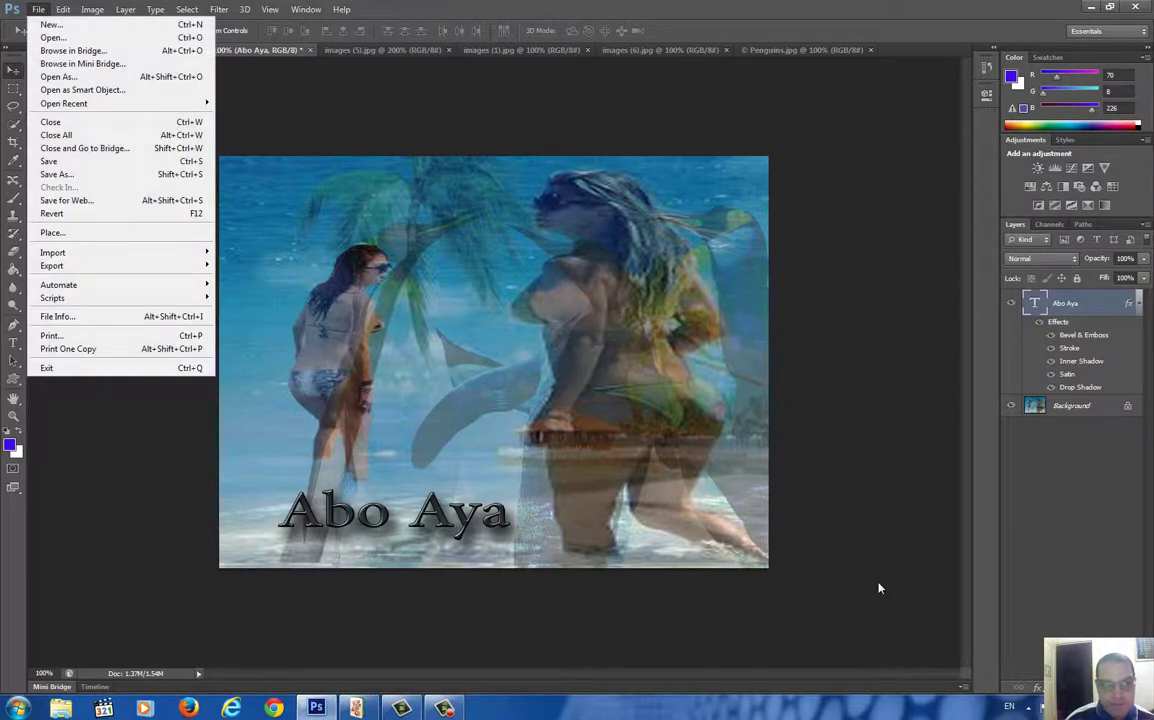
key(Down)
key(Down)
key(Down)
key(Down)
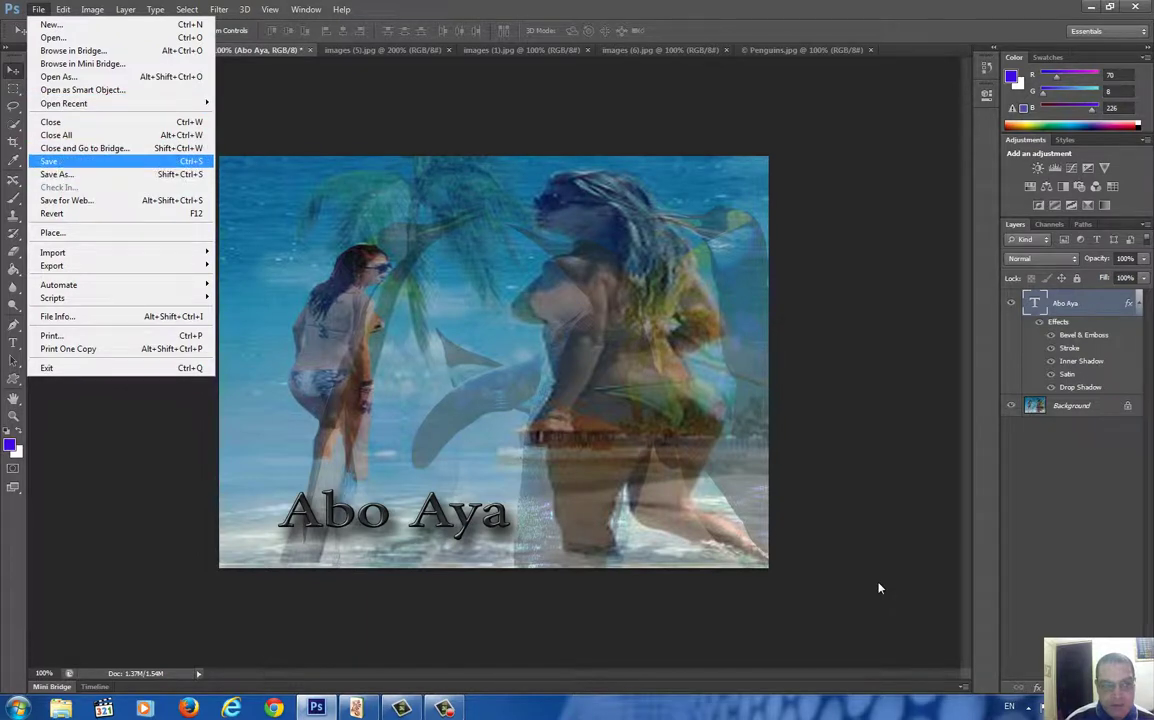
key(Return)
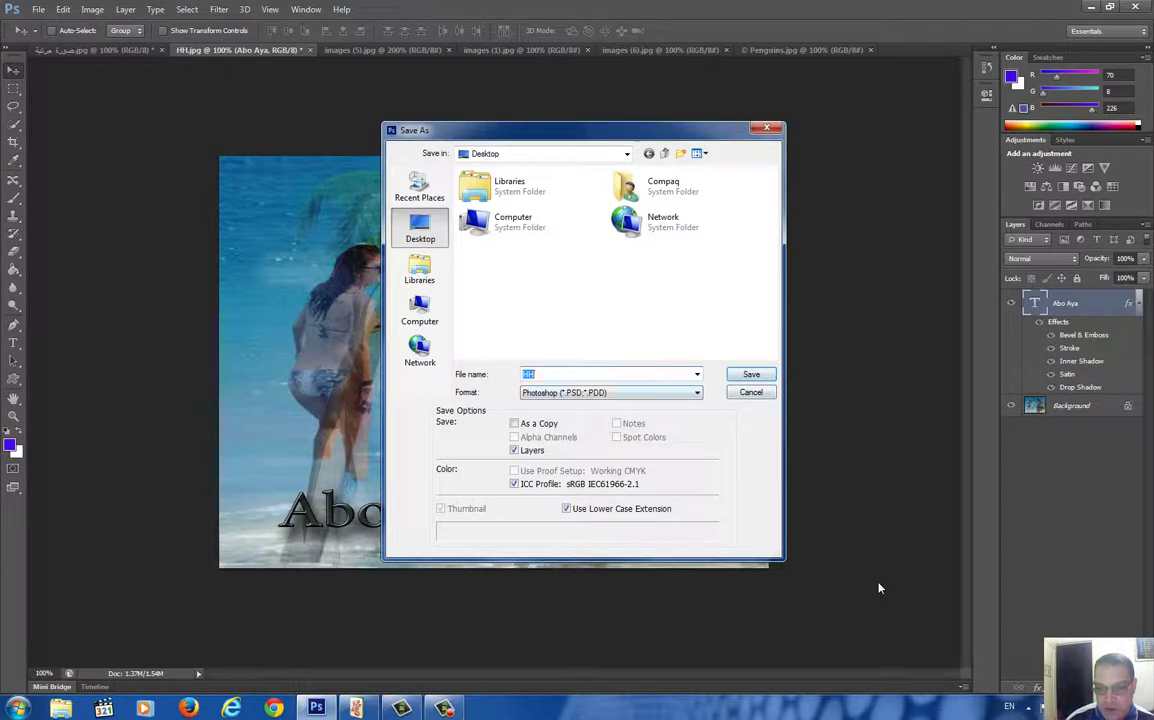
key(Tab)
key(alt+Down)
key(Down)
key(Down)
key(Down)
key(Down)
key(Down)
key(Down)
key(Down)
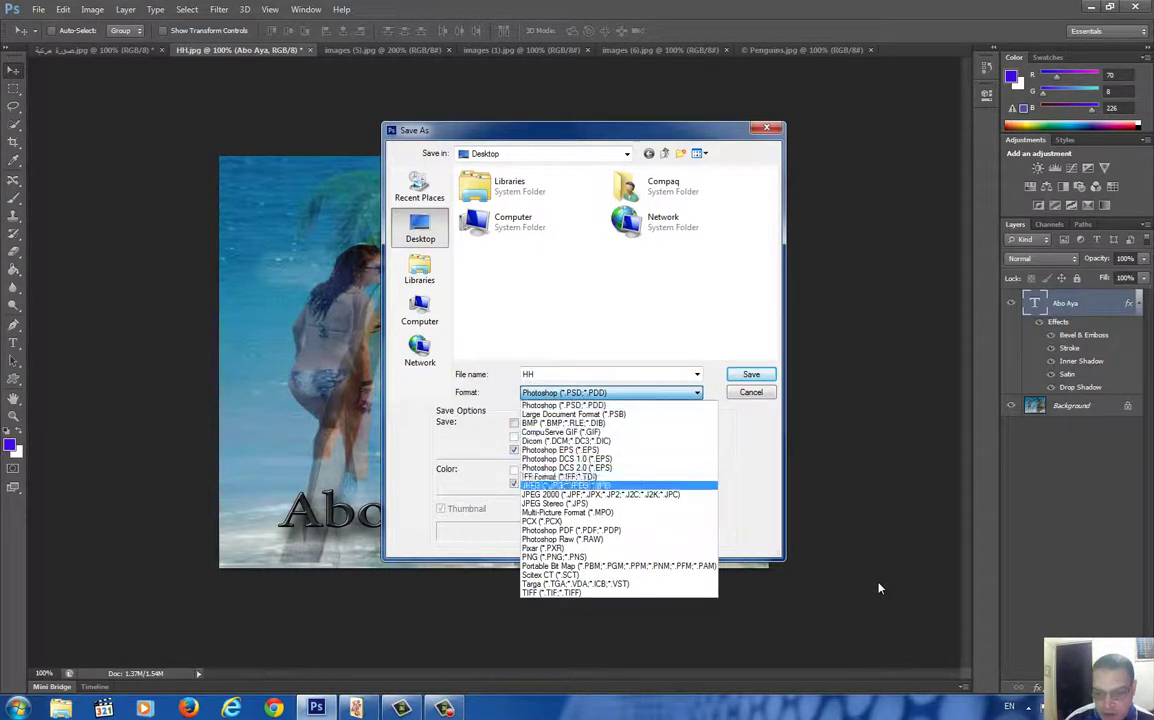
key(Return)
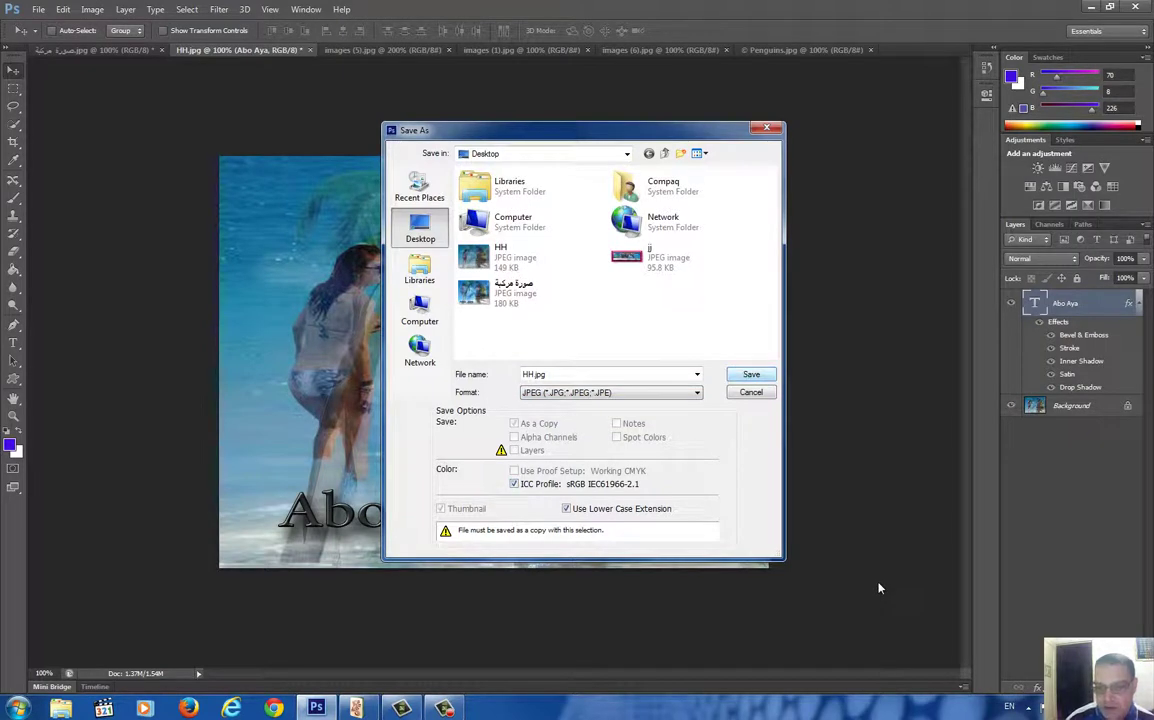
key(Return)
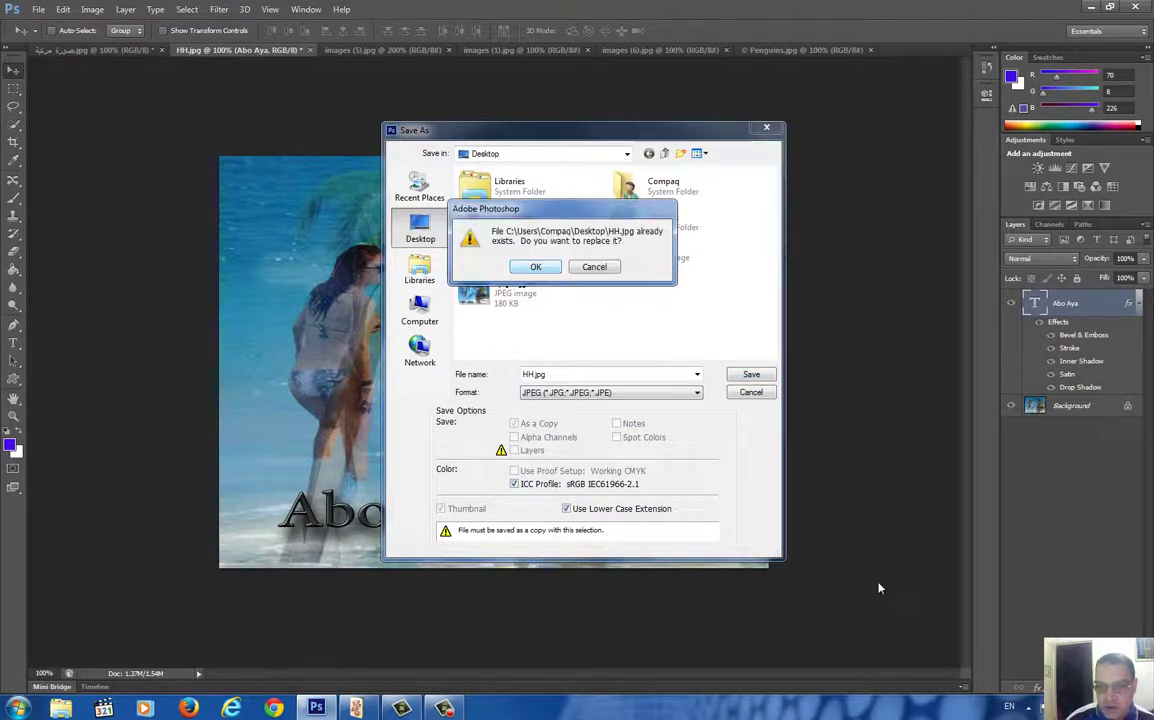
key(Return)
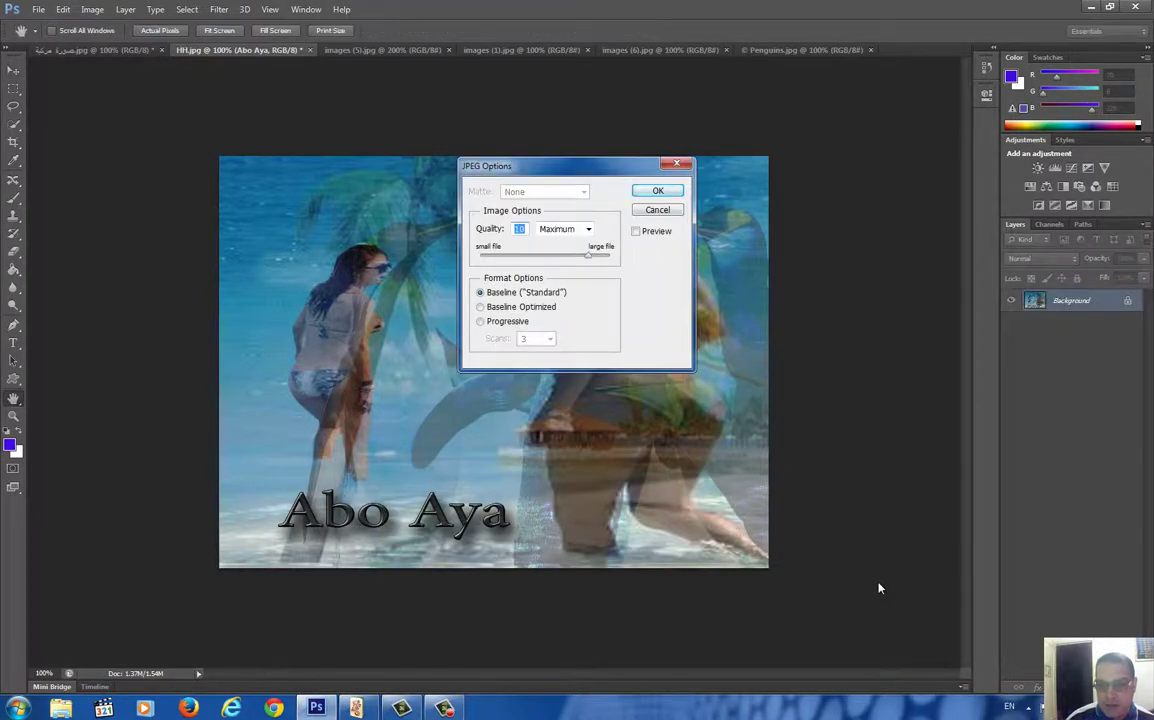
key(Return)
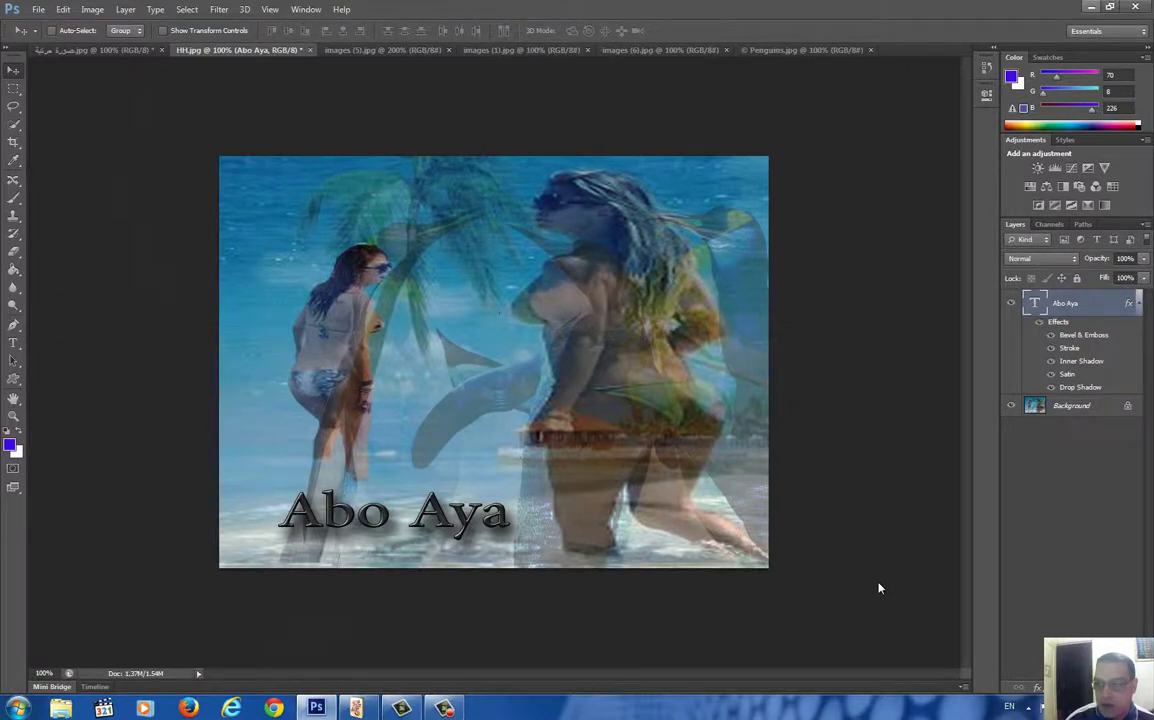
key(super+d)
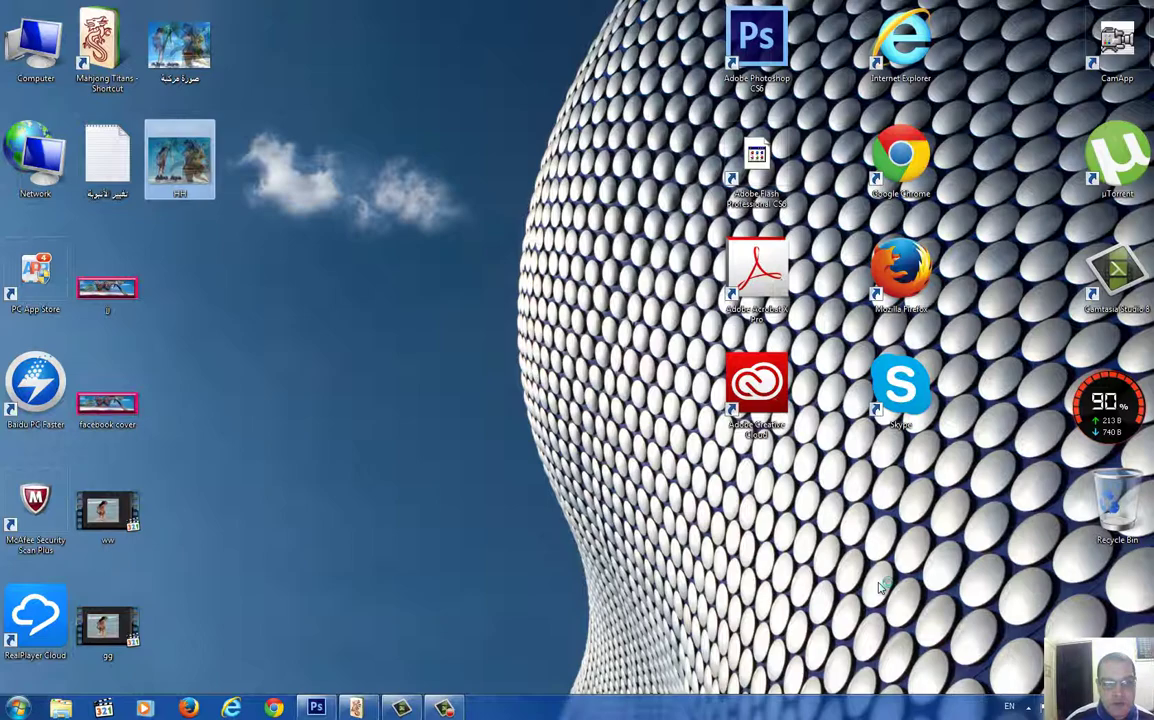
Open HH.jpg from the desktop in Windows Photo Viewer
key(Return)
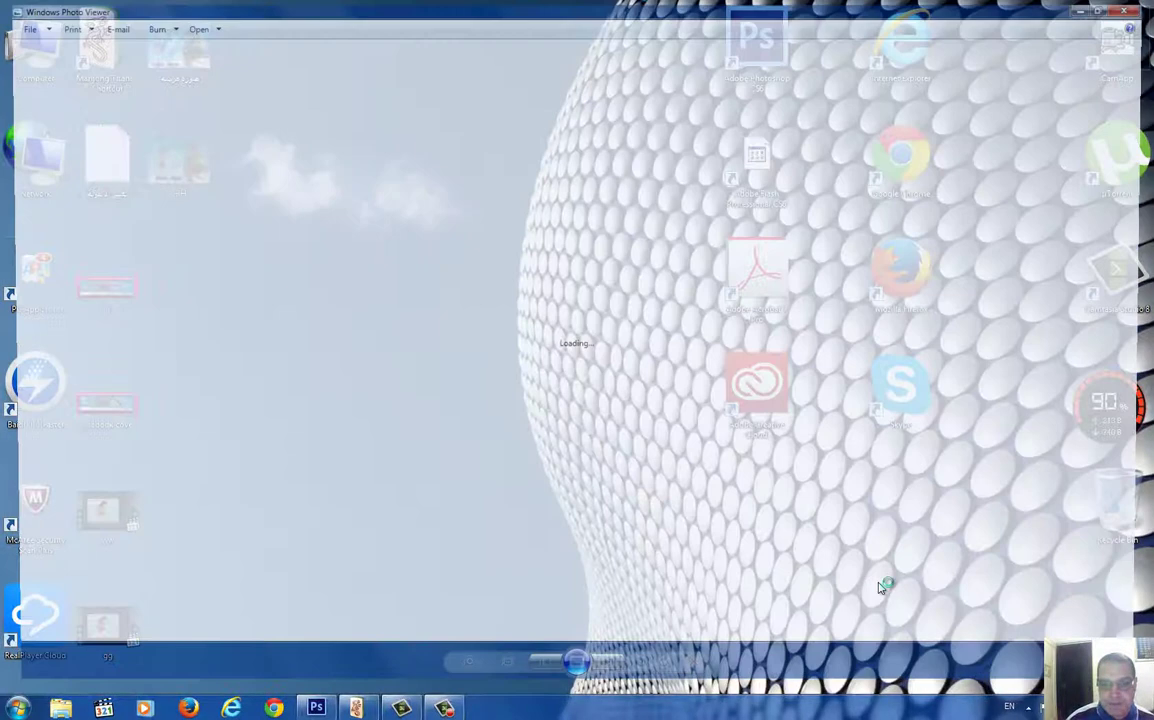